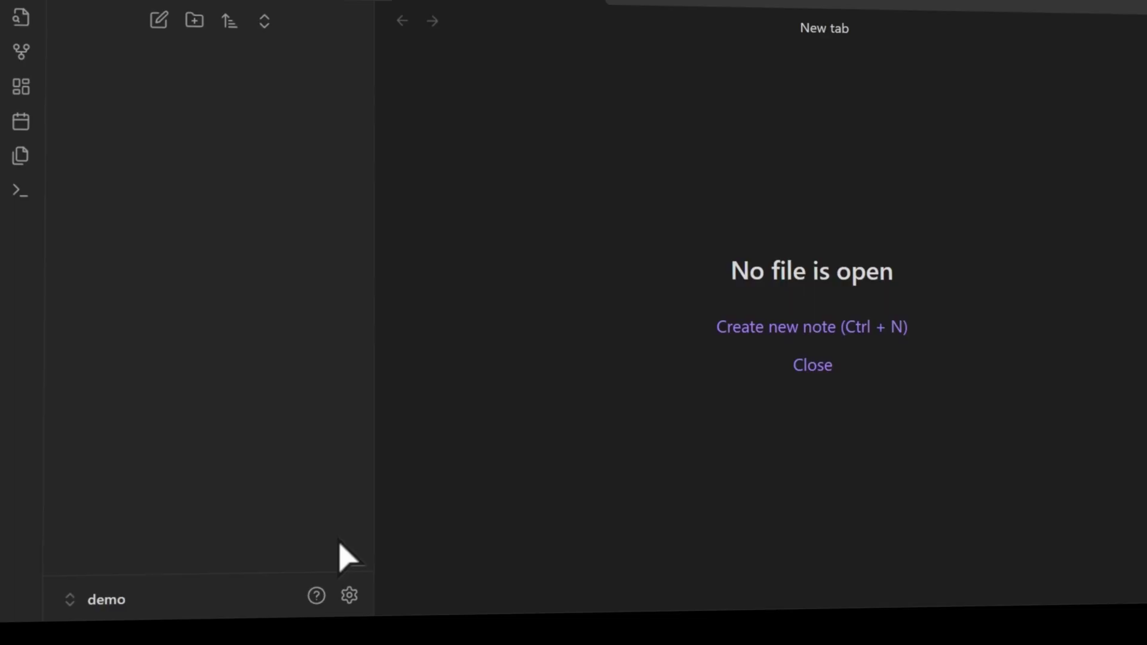
Go to Settings > Community plugins and browse the community plugin catalogue
left_click(349, 595)
left_click(197, 251)
left_click(933, 150)
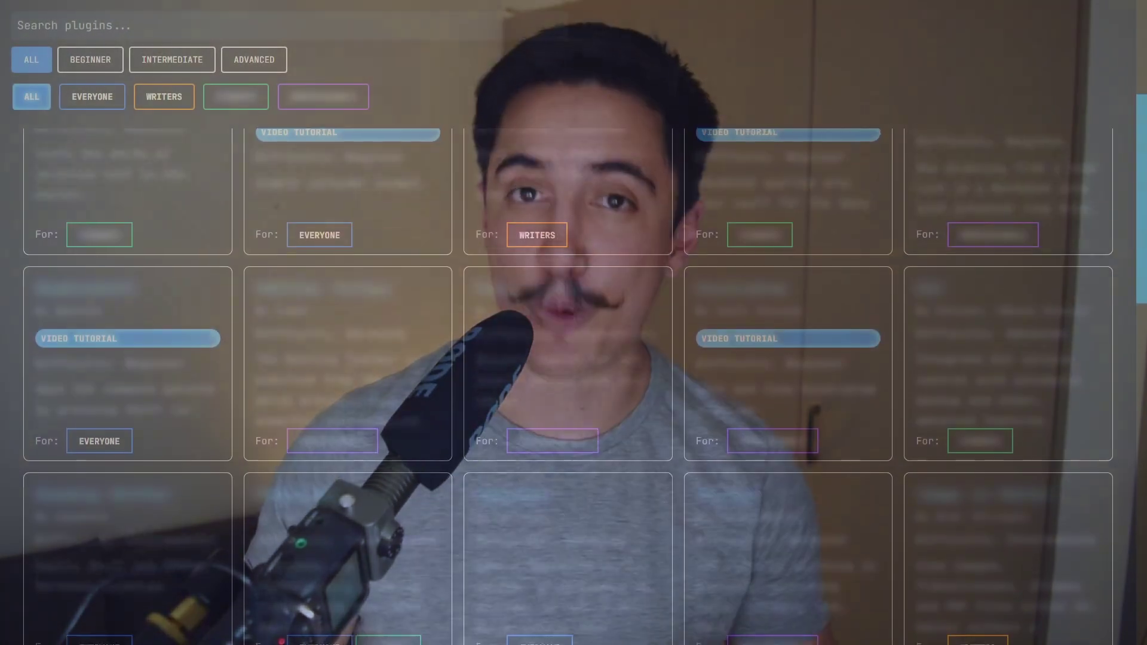
Look through several plugin cards' details, including the Importer plugin
scroll(93, 278, "down", 2)
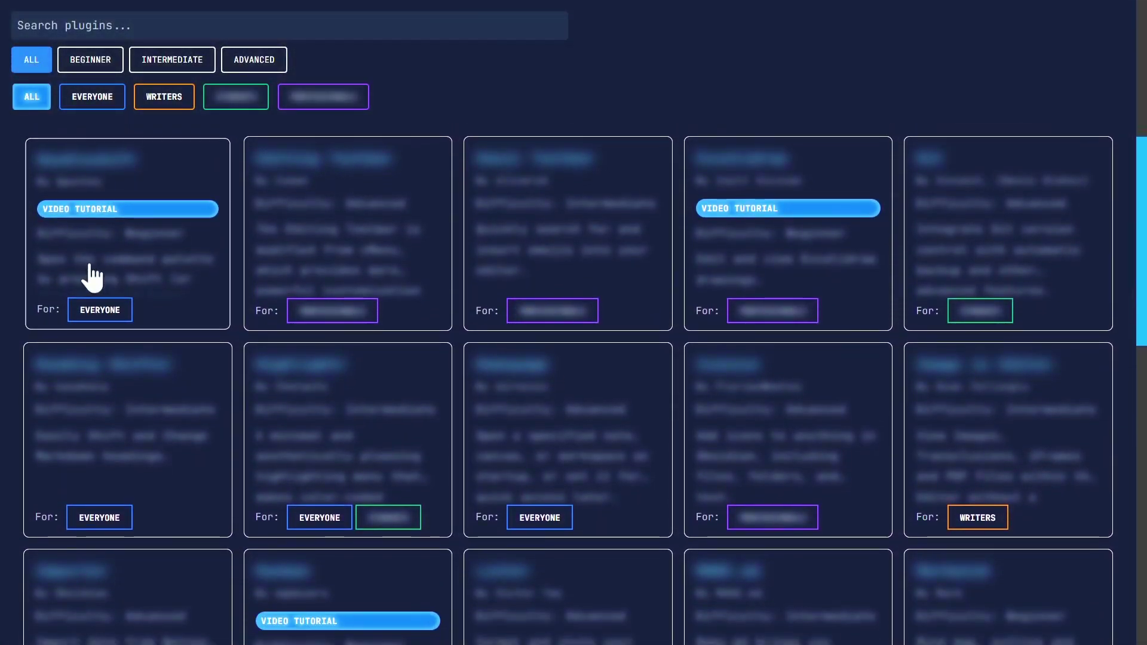
left_click(93, 278)
left_click(328, 431)
left_click(167, 417)
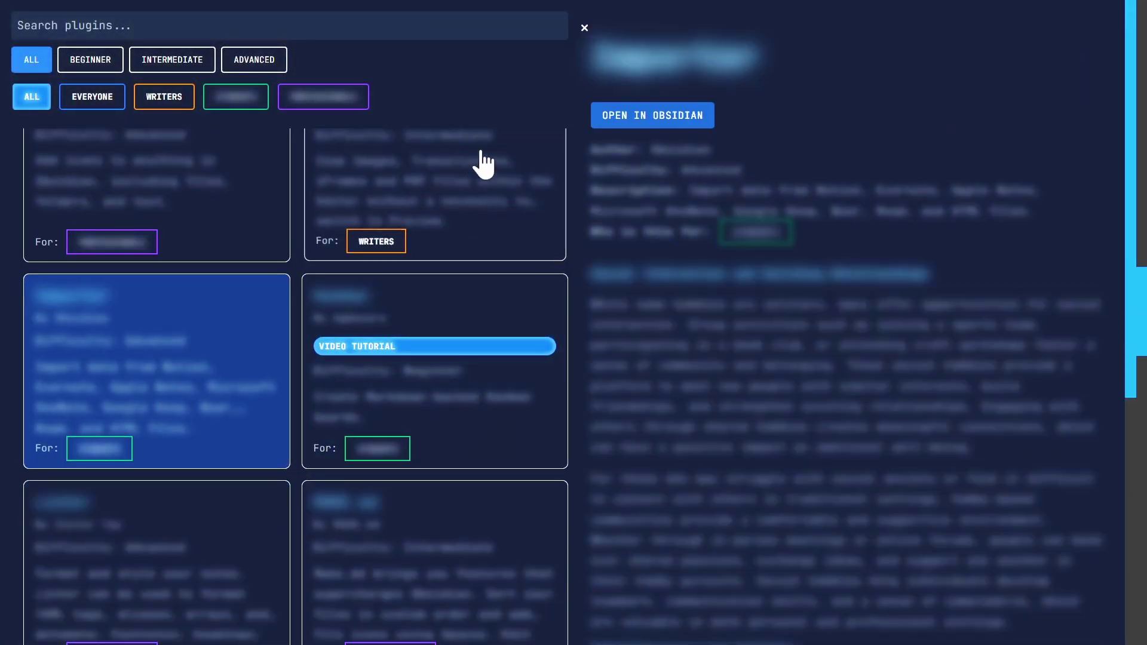
left_click(585, 28)
Filter plugins by Beginner and Advanced level and by writers and everyone audiences, checking two plugins
left_click(93, 62)
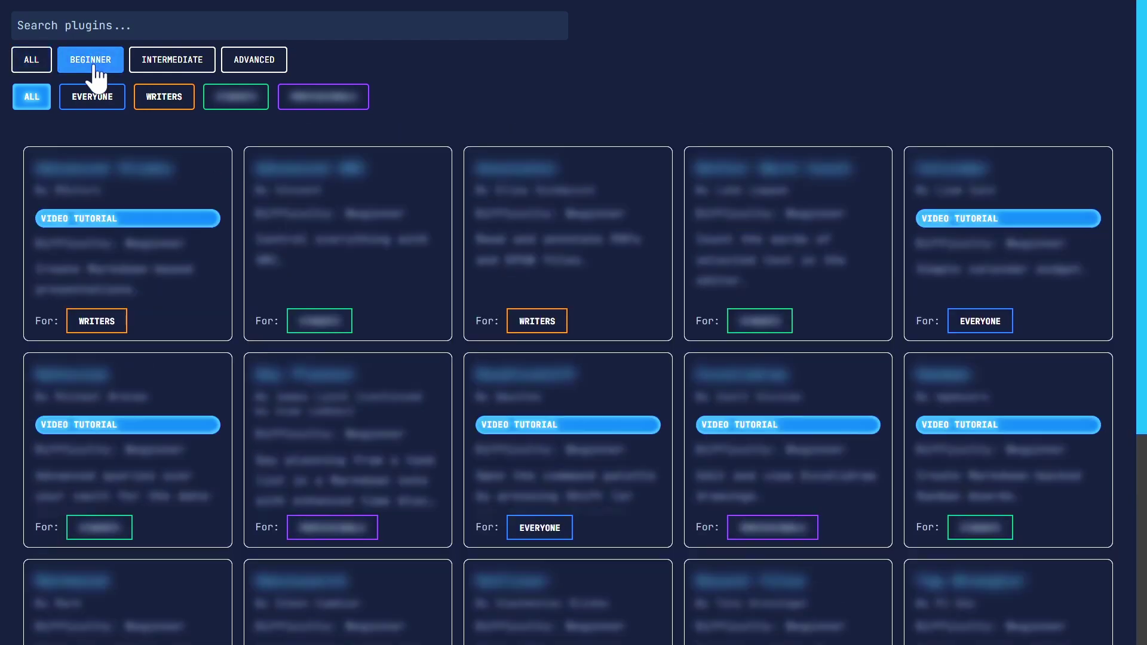
left_click(272, 62)
left_click(179, 97)
left_click(94, 101)
left_click(89, 65)
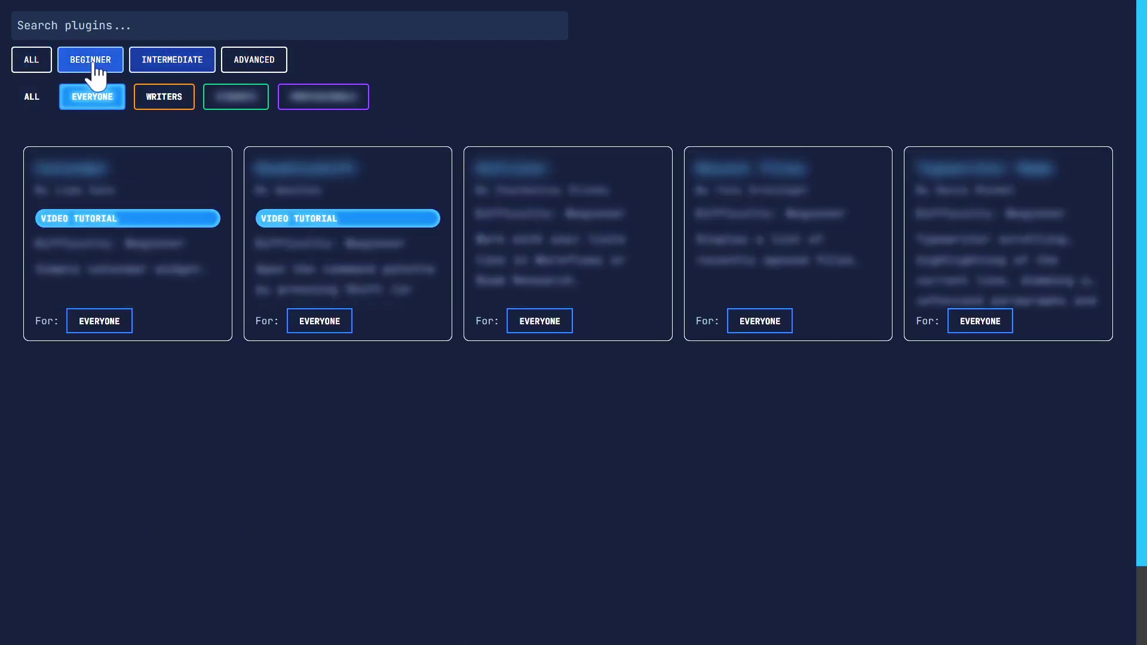
left_click(323, 97)
left_click(333, 195)
left_click(185, 277)
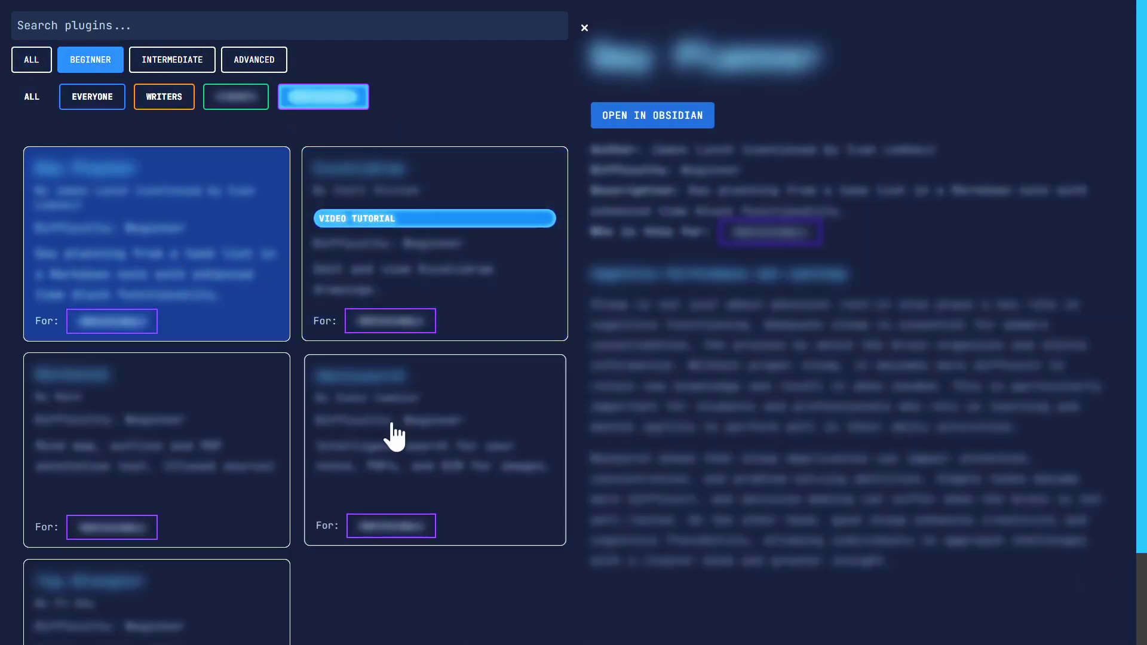
left_click(584, 27)
Reset difficulty and audience filters to All and scroll through the full plugin list
left_click(254, 60)
left_click(33, 62)
left_click(32, 98)
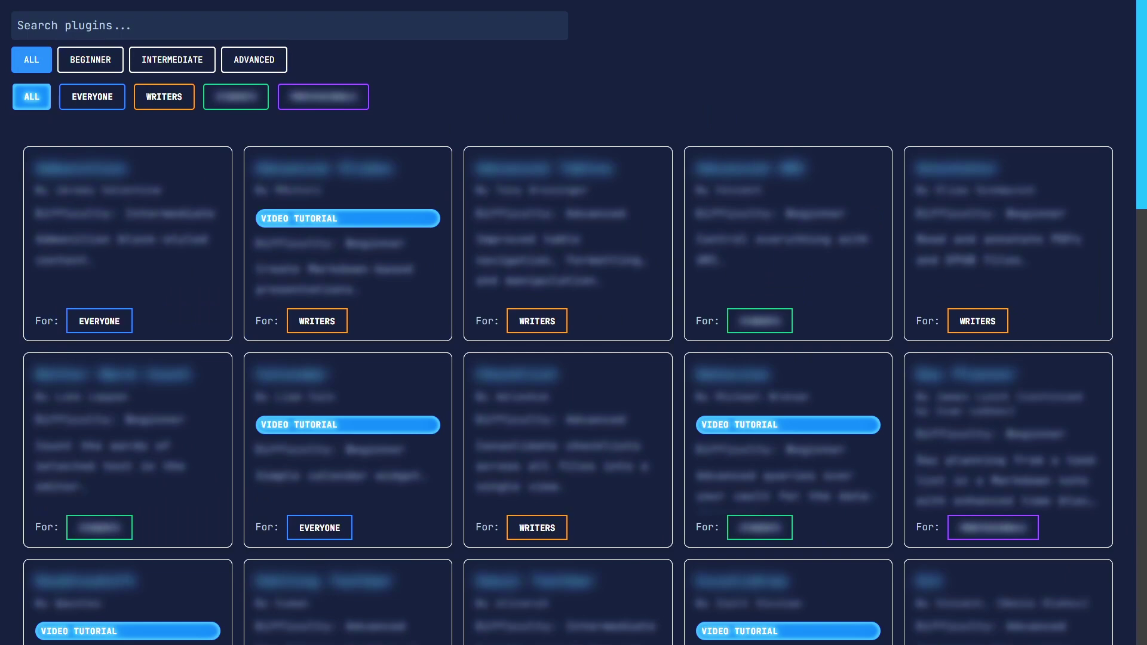
scroll(573, 382, "down", 2)
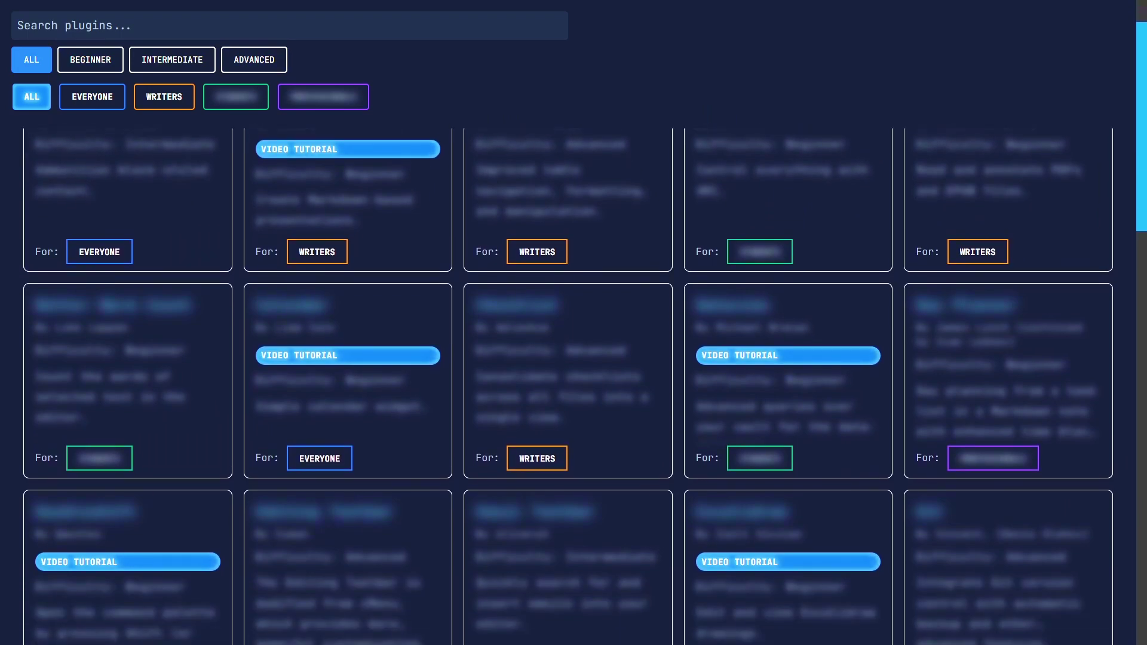
scroll(573, 383, "down", 2)
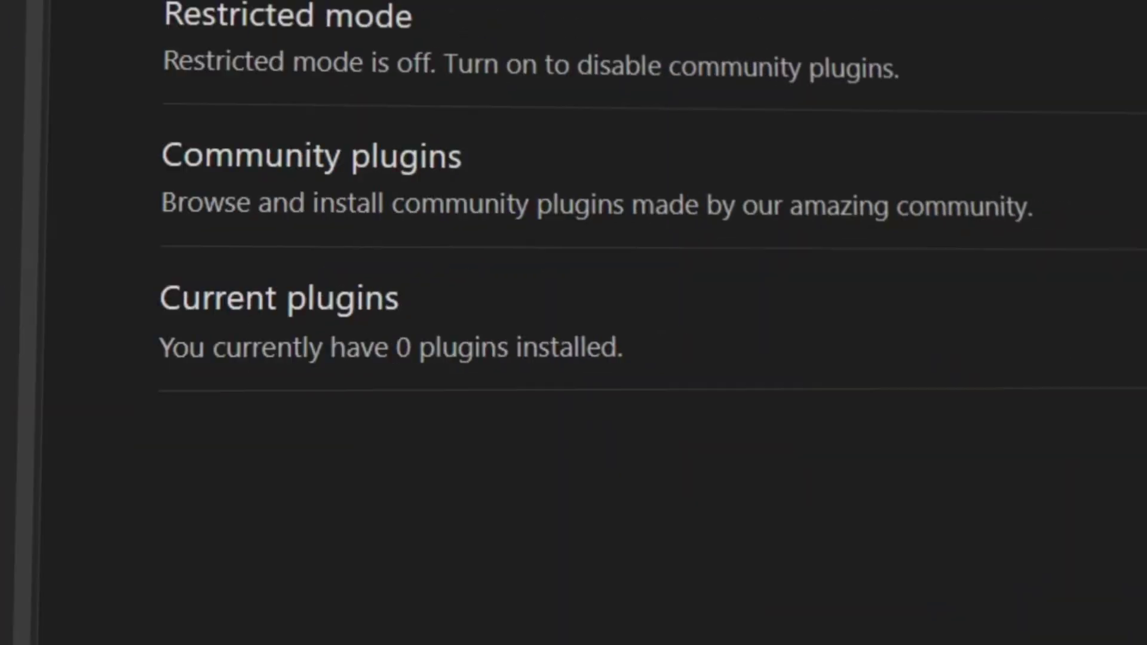
Search the browser for 'Omnisearch Simon Cambier', then install and enable Omnisearch
left_click(836, 376)
type("Omnisearch Sim")
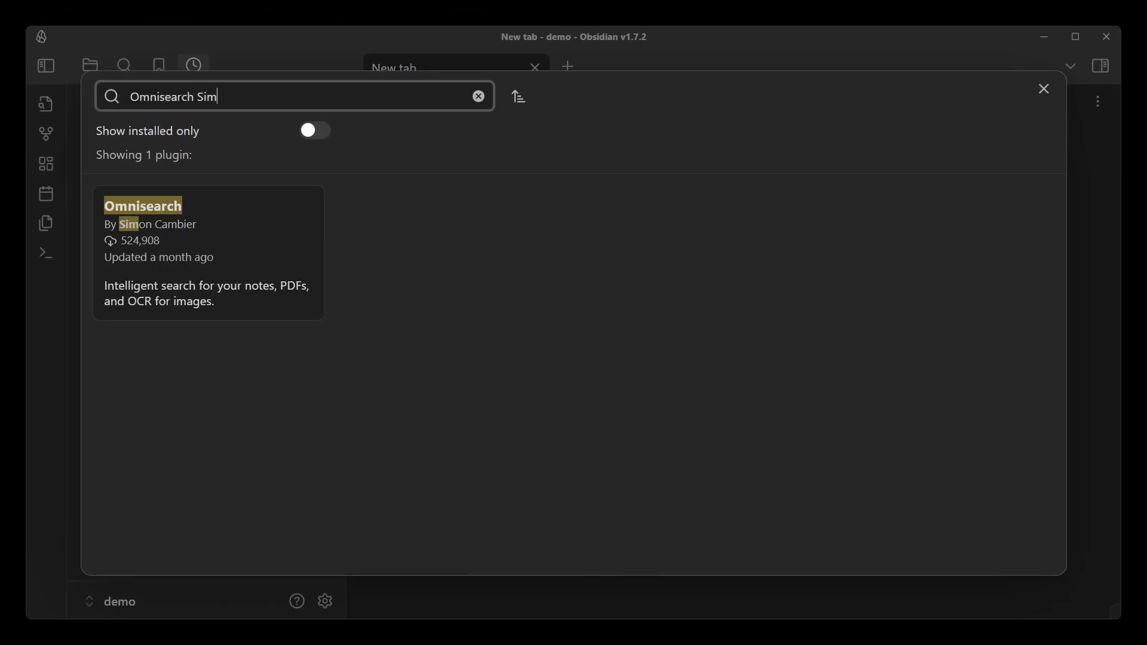
type("on Cambier")
left_click(147, 256)
left_click(447, 347)
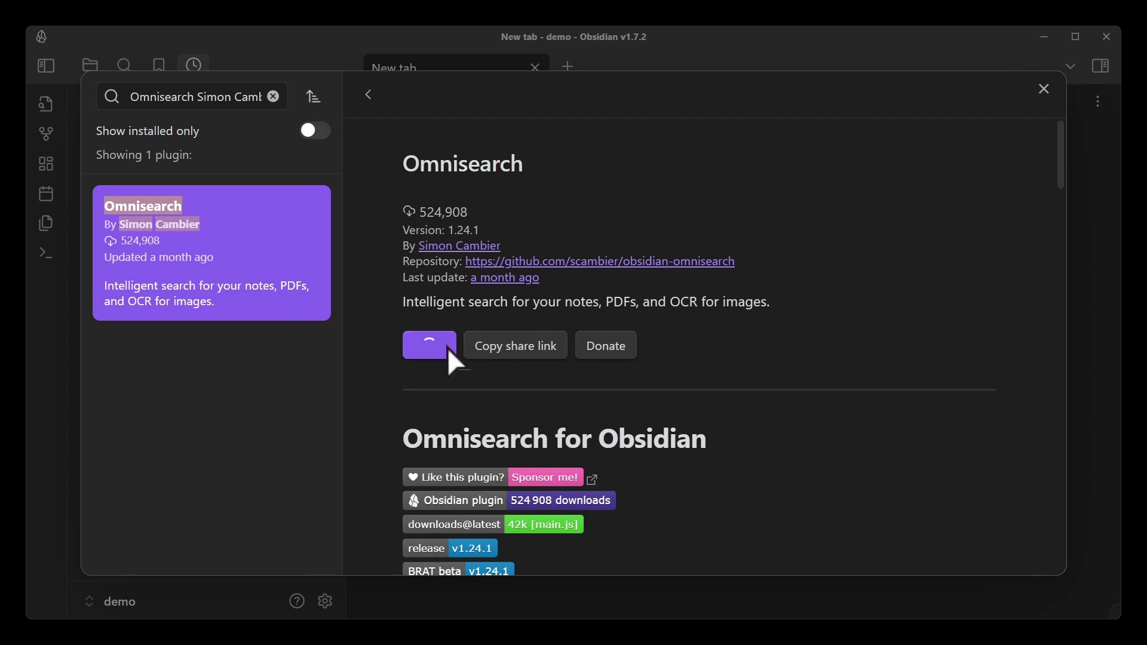
left_click(445, 355)
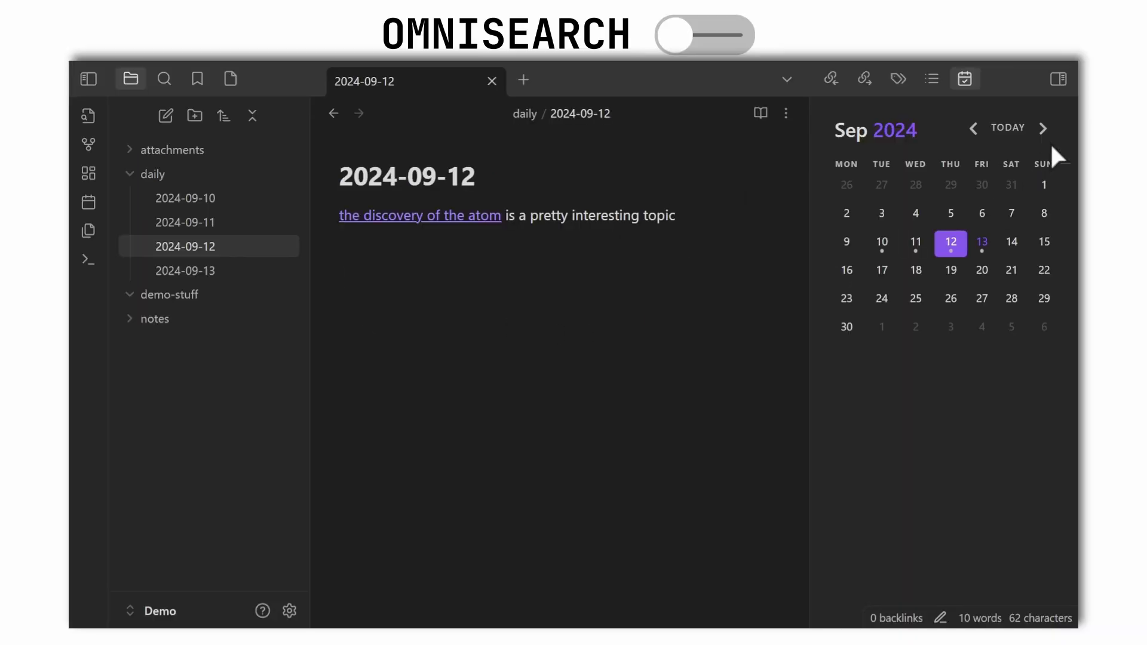
Expand the notes folder and view the stoic philosophy, discovery of the atom and printing press notes
left_click(139, 319)
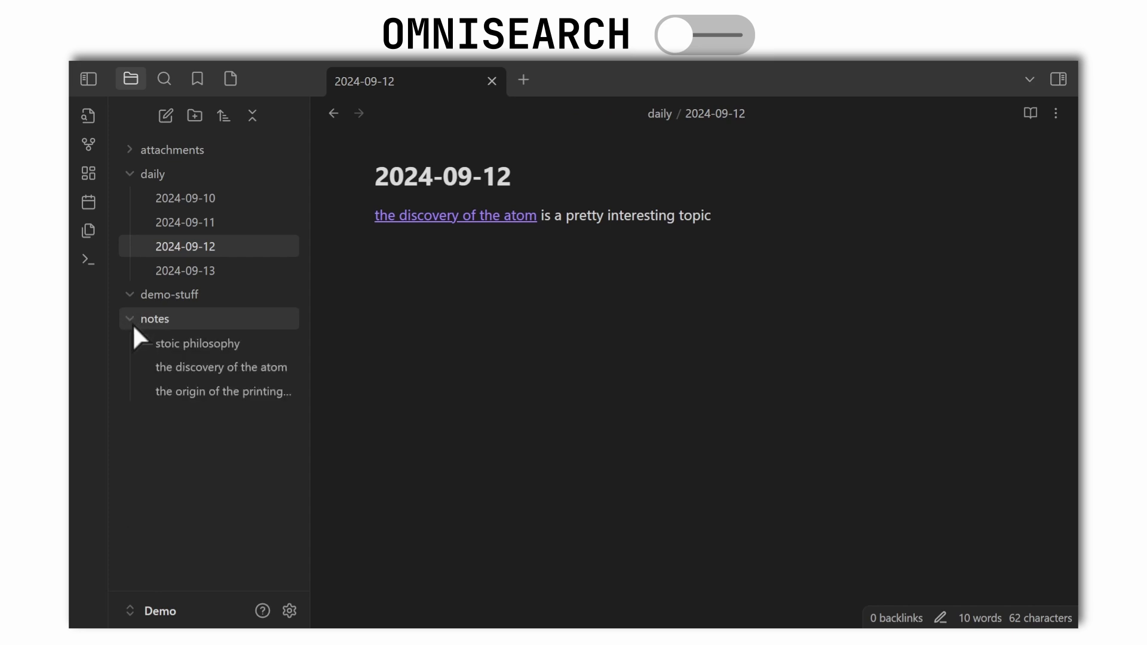
left_click(171, 343)
left_click(178, 367)
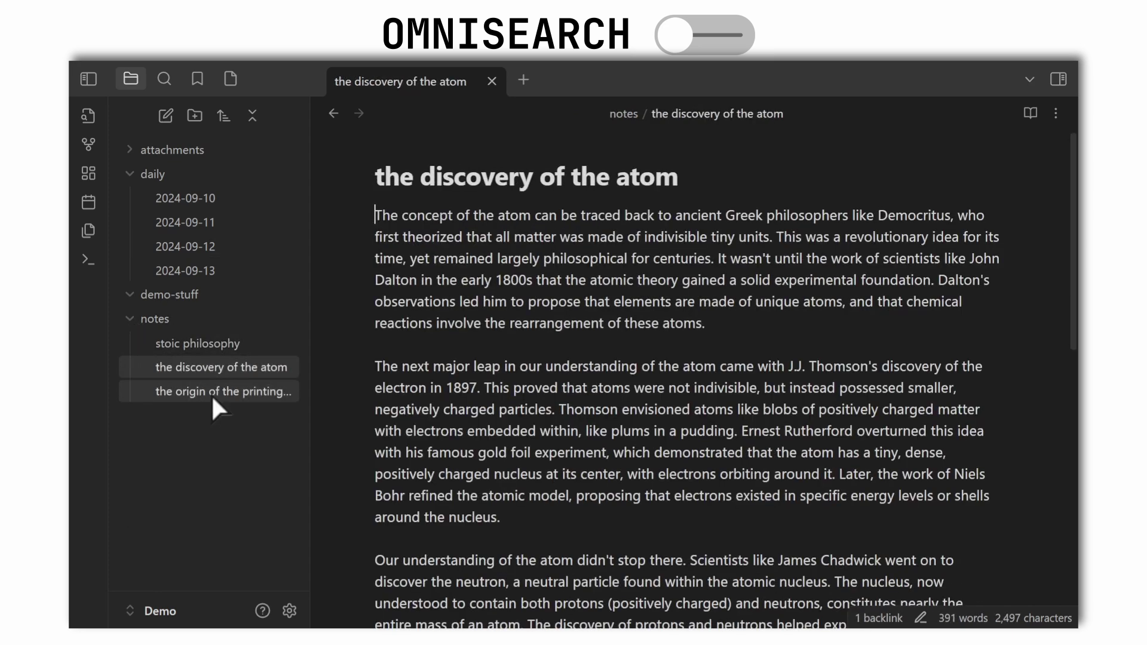
left_click(223, 398)
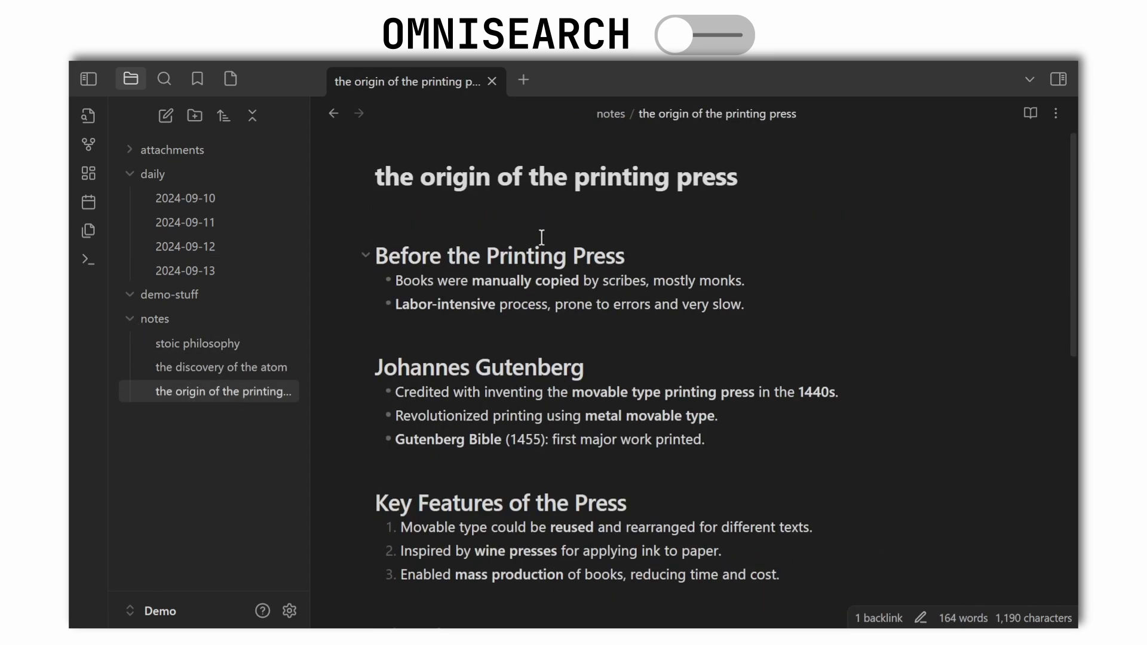
left_click(268, 368)
left_click(240, 346)
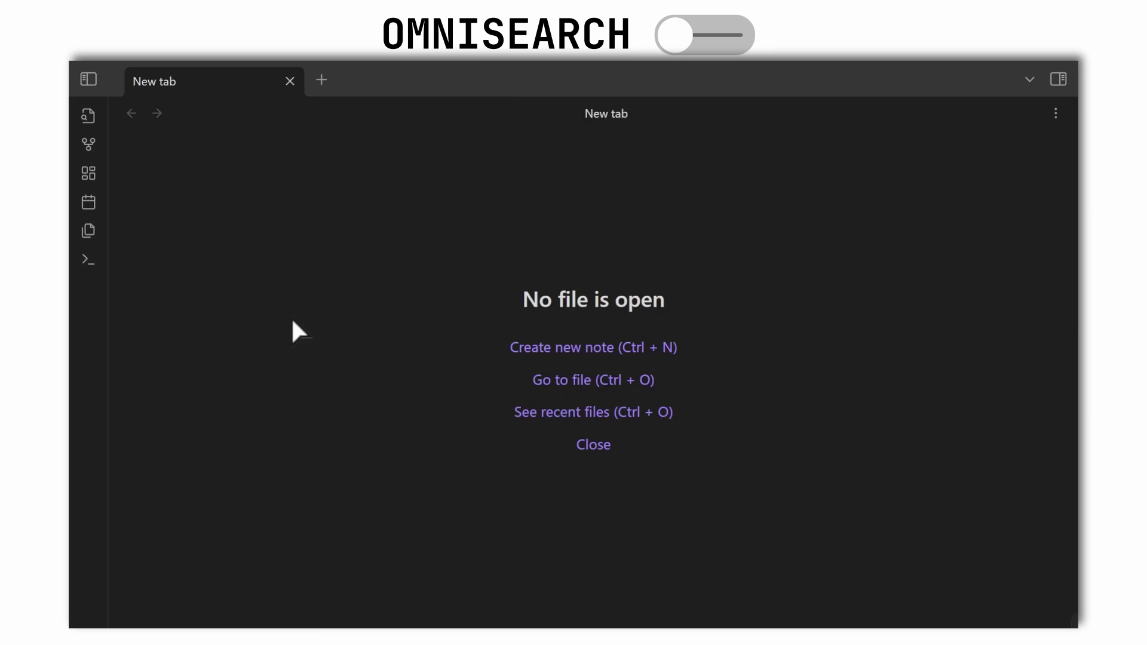
Search the command palette for 'quick', then close it
key("ctrl+p")
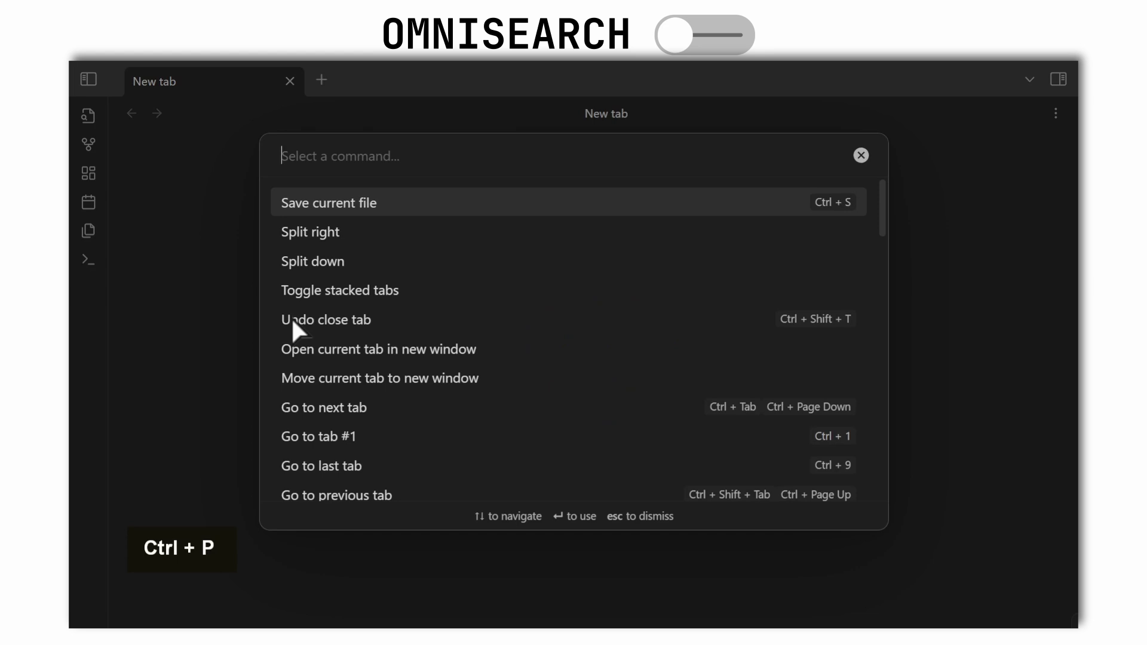
type("quick")
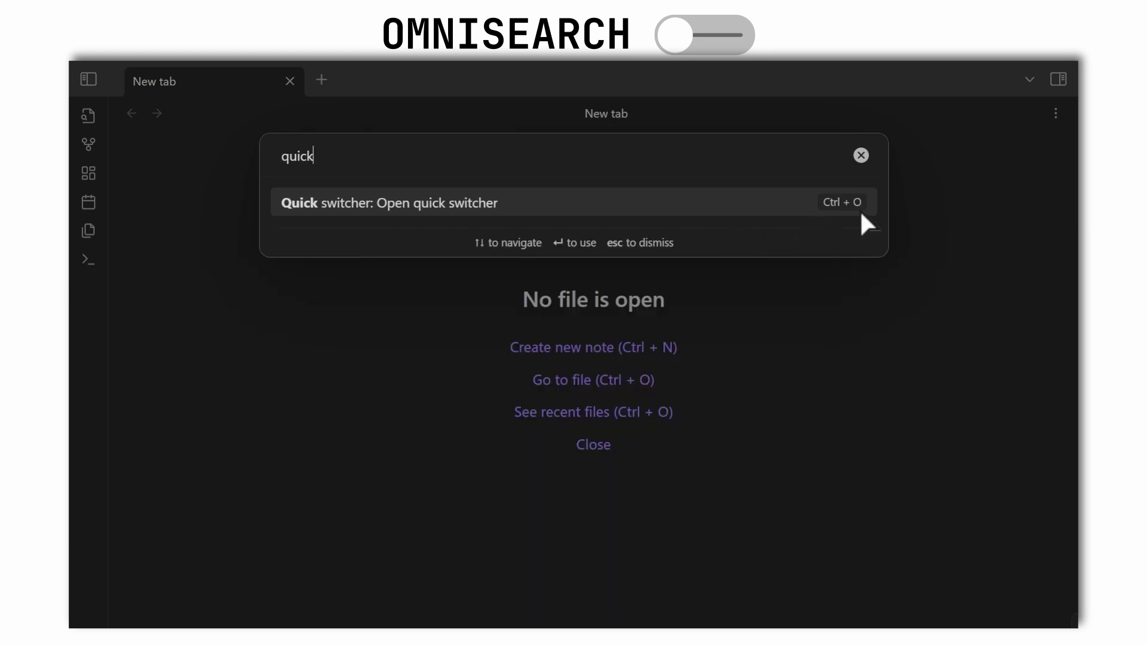
left_click(491, 277)
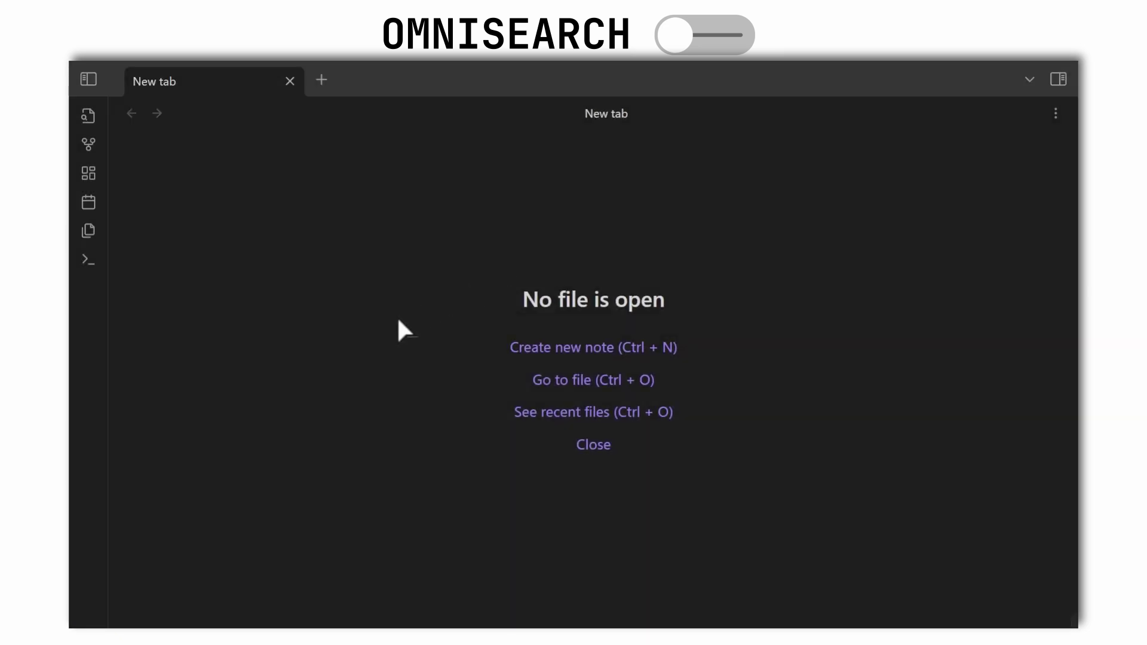
Open the printing press note through the Ctrl+O quick switcher, close it, and reopen the switcher
key("ctrl+o")
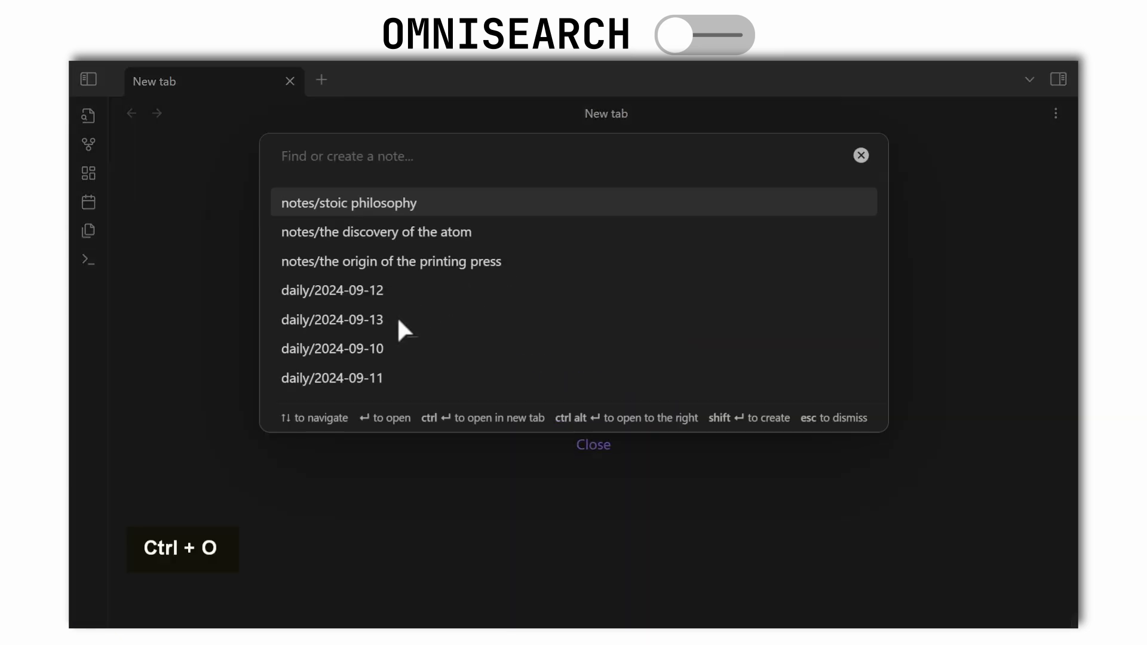
type("atom")
key("ctrl+a")
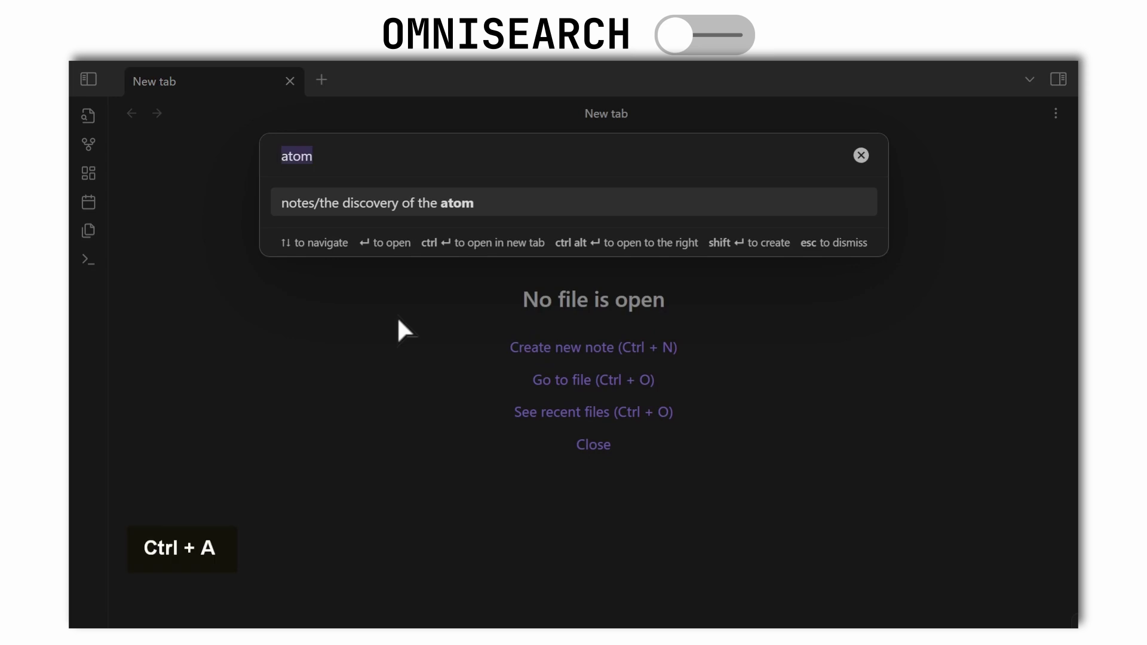
type("press")
key("Return")
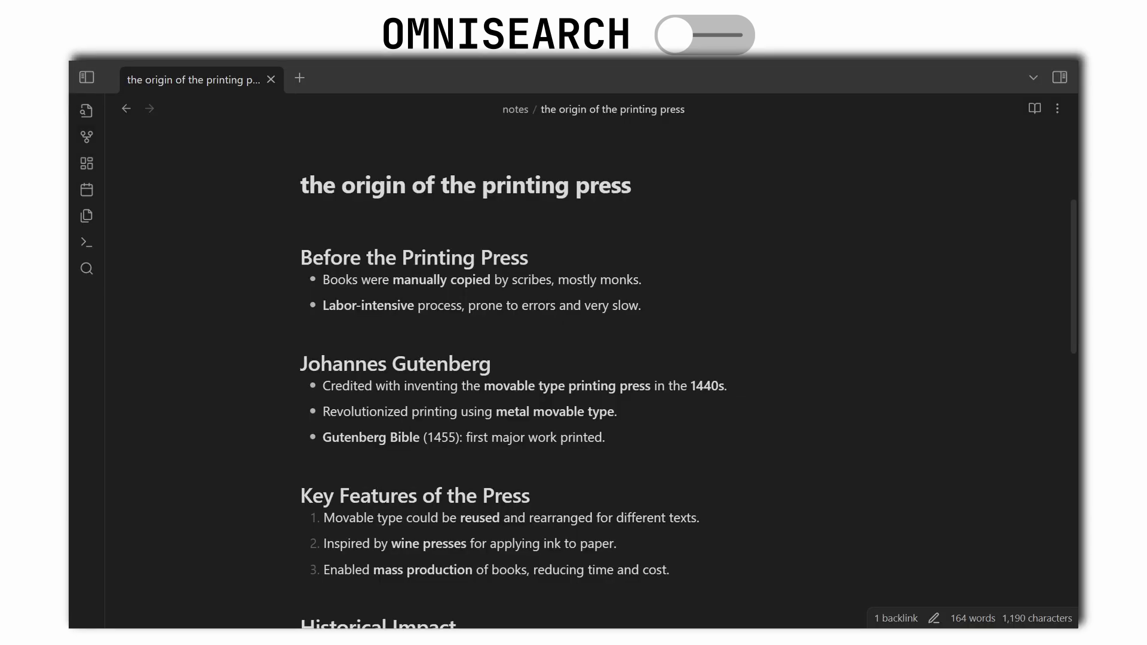
key("ctrl+w")
key("ctrl+o")
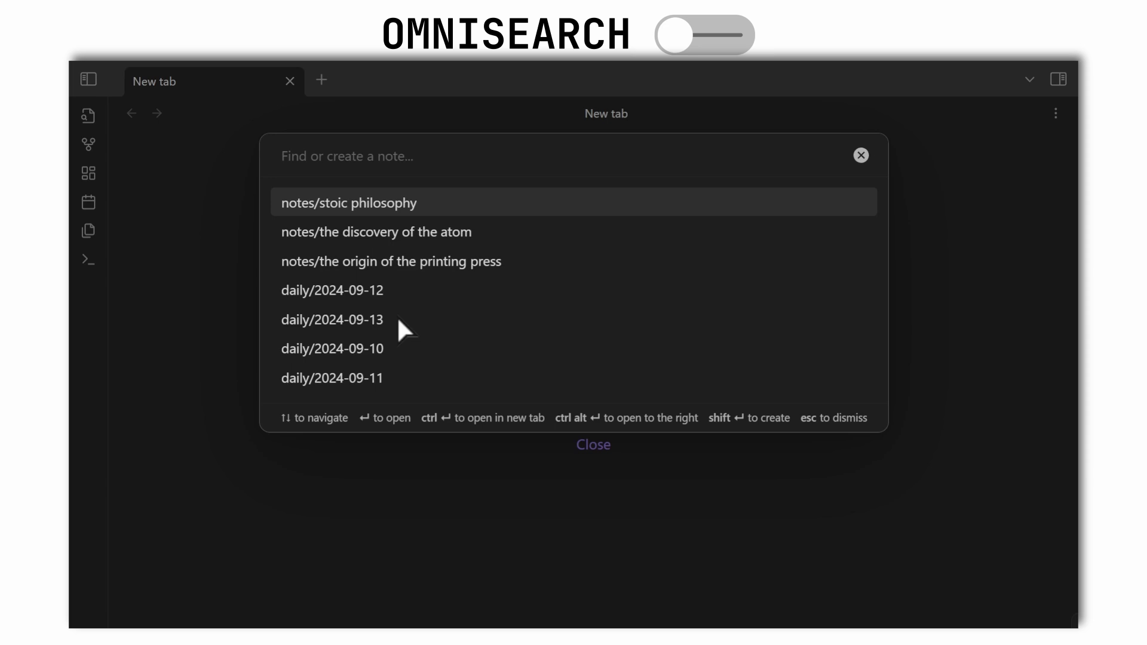
Open the discovery of the atom note and copy the phrase 'solar systems'
key("Escape")
left_click(87, 80)
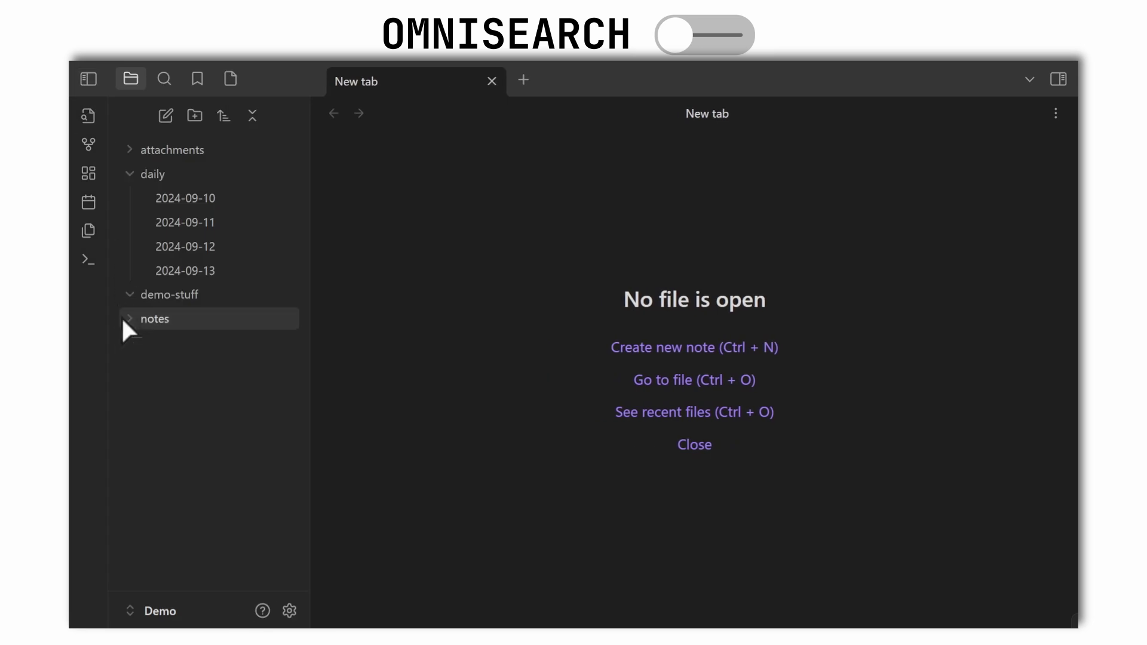
left_click(122, 318)
left_click(174, 370)
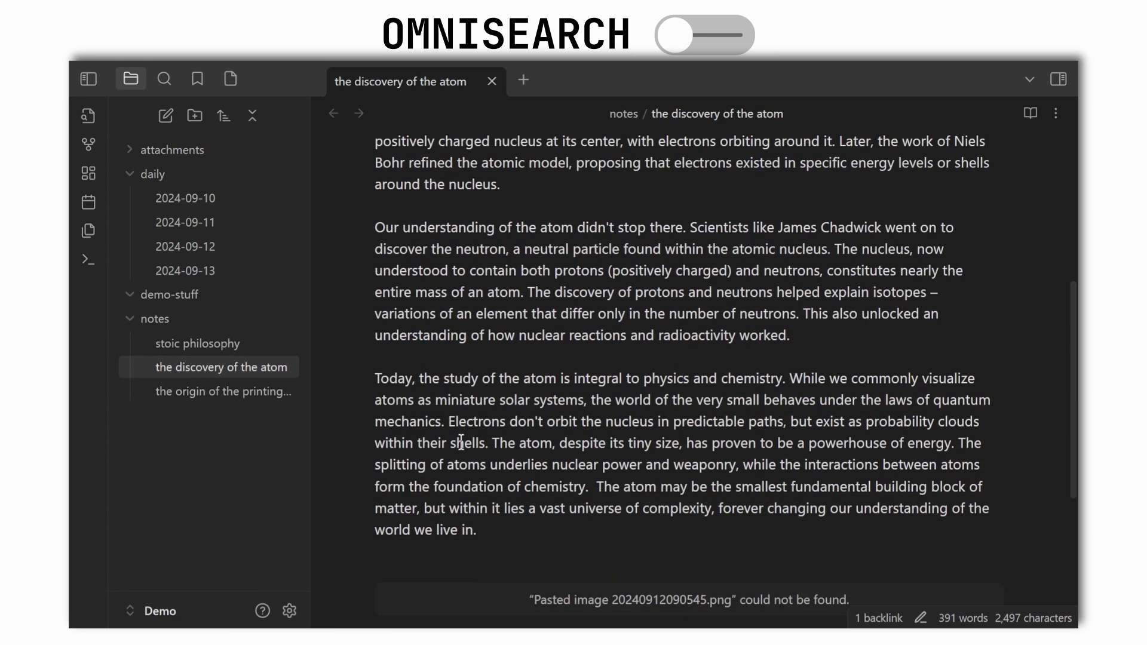
left_click_drag(577, 400, 500, 401)
key("ctrl+c")
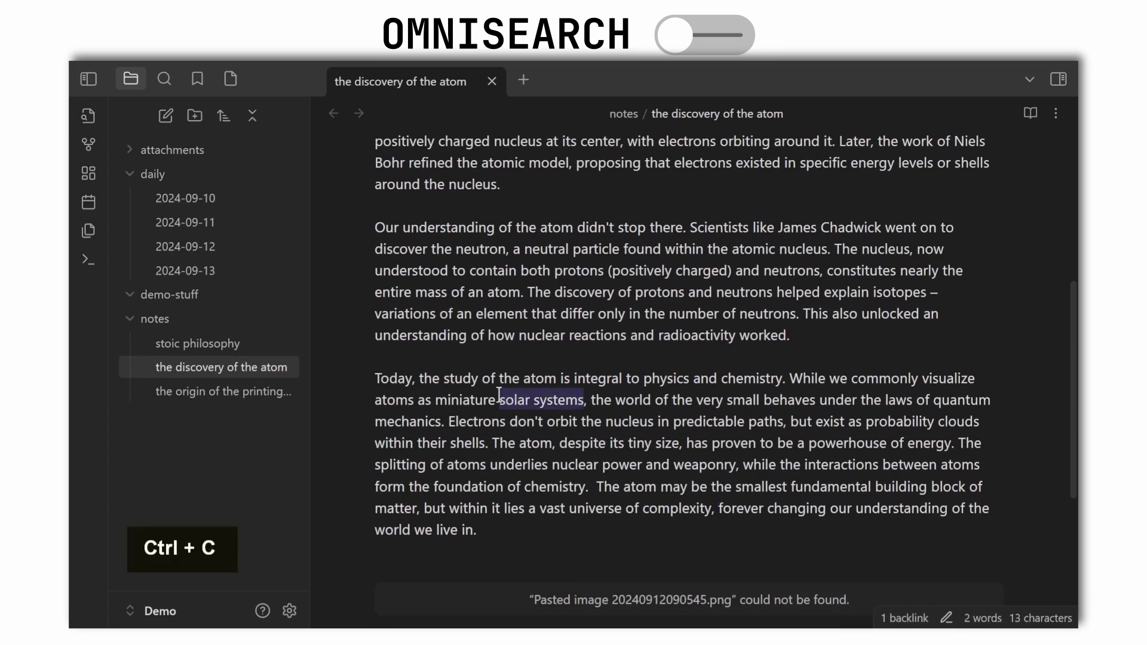
left_click(499, 378)
Close the note, search 'solar system' in the quick switcher, then clear the query
left_click(492, 81)
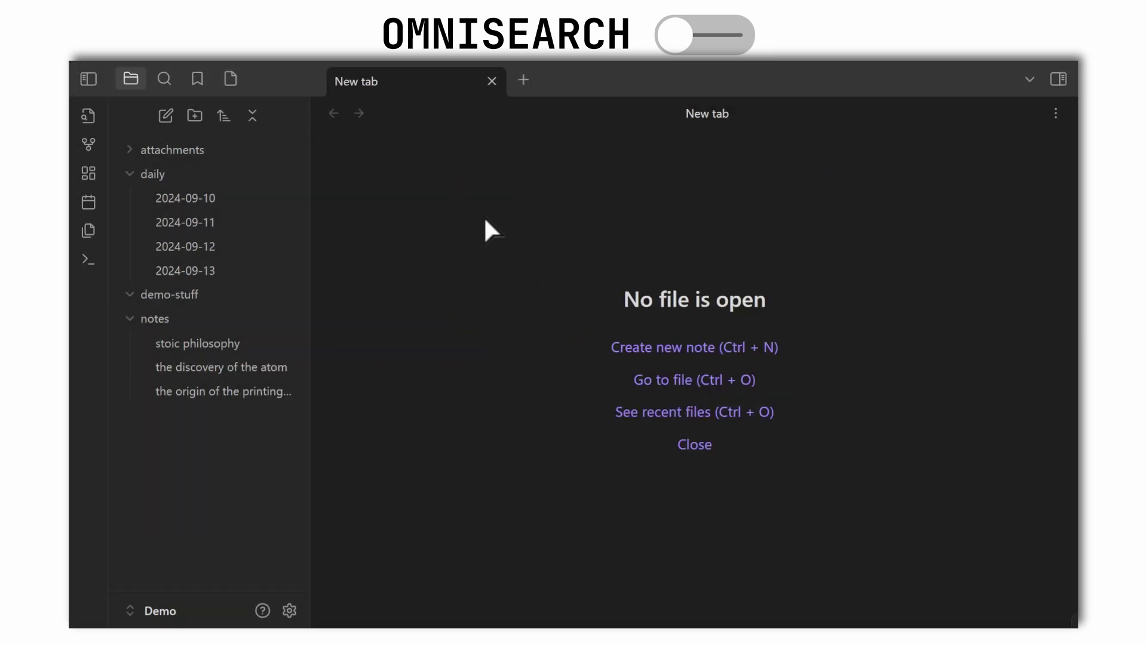
key("ctrl+o")
type("solar system")
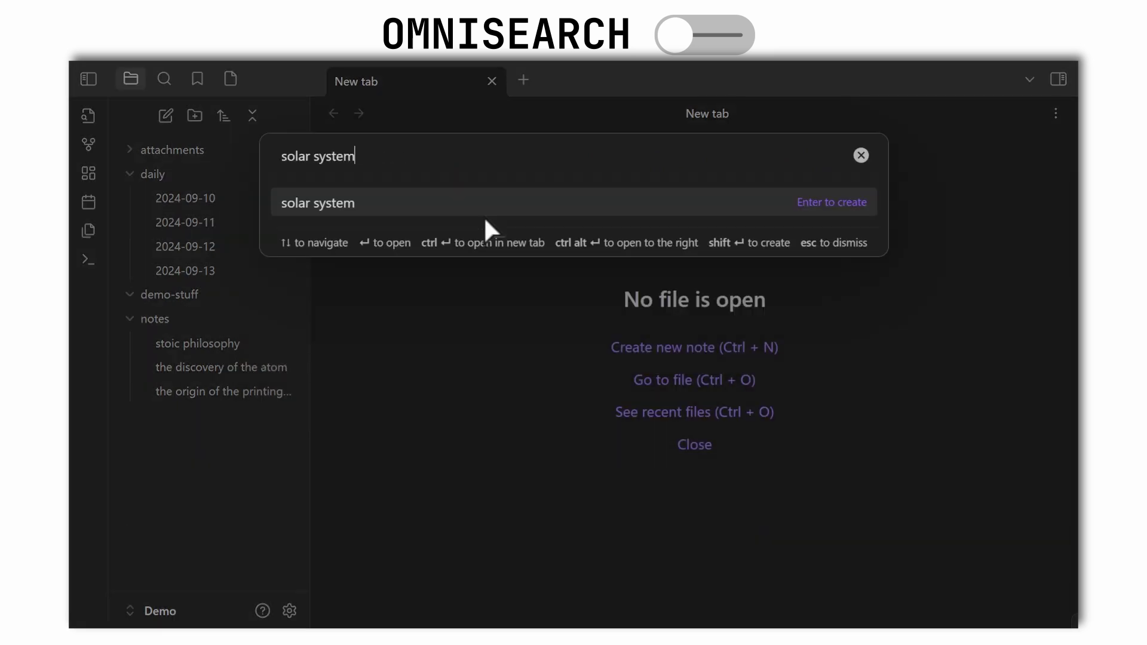
key("ctrl+a")
key("ctrl+x")
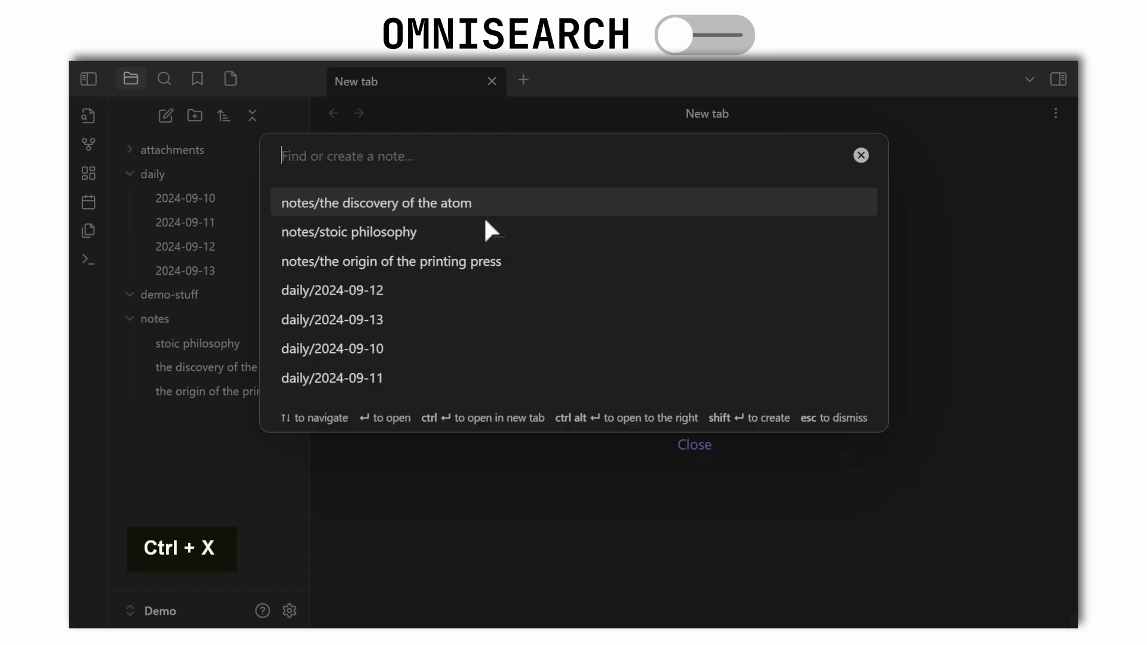
key("Escape")
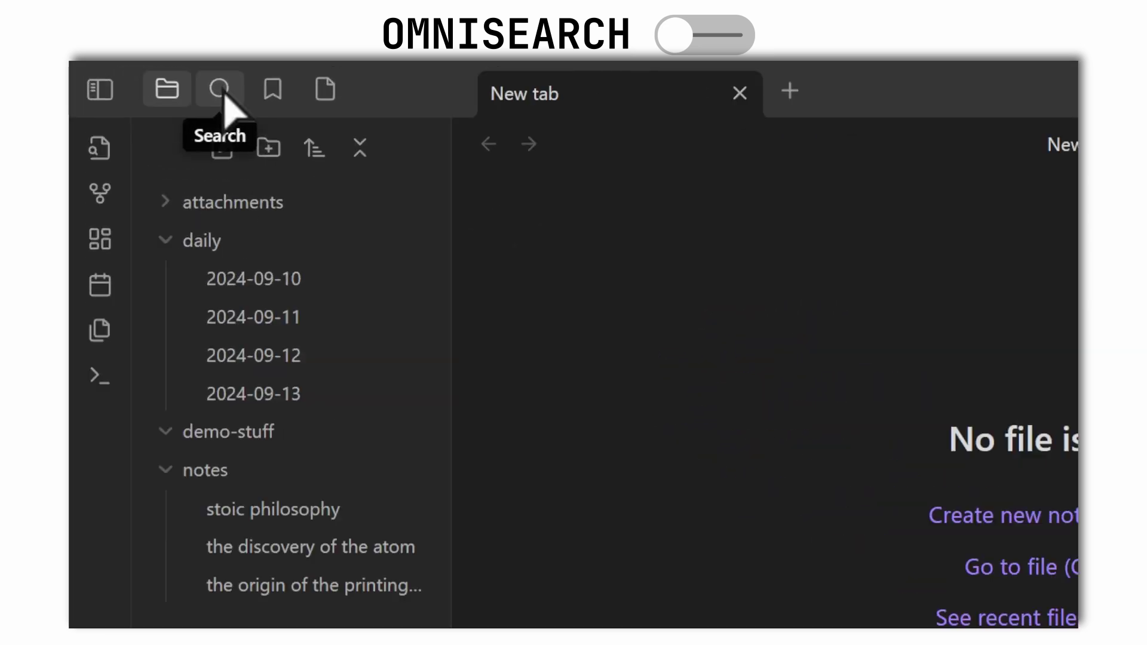
Search the vault for 'solar syste' in the built-in search pane, then clear the query
left_click(165, 80)
type("solar syste")
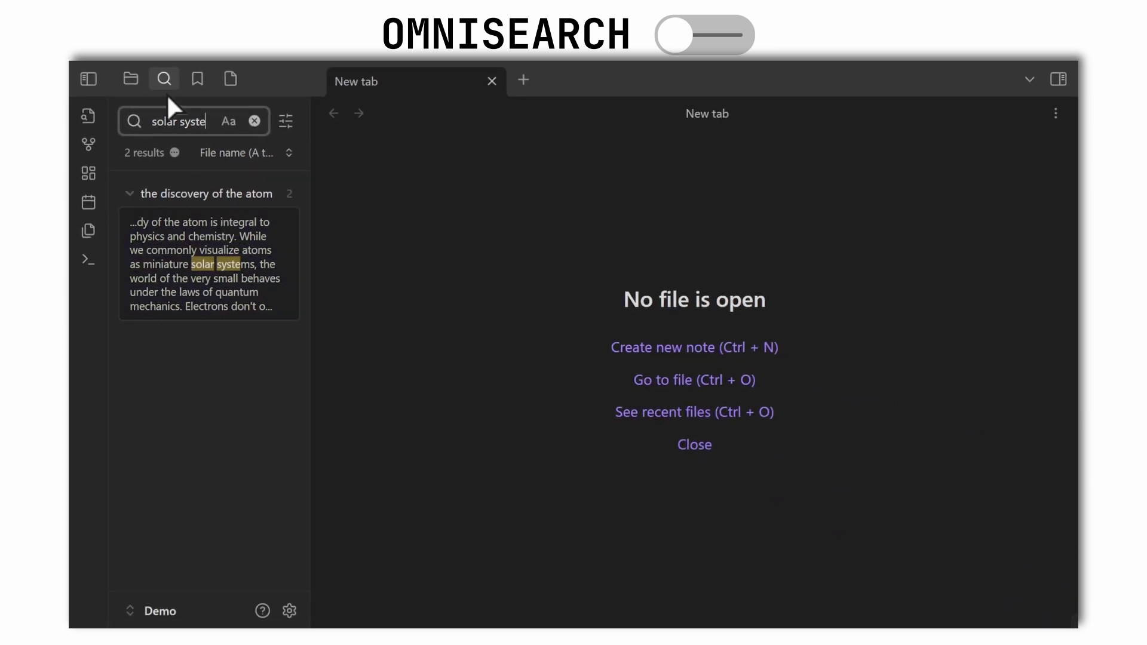
triple_click(177, 122)
key("ctrl+x")
left_click(392, 179)
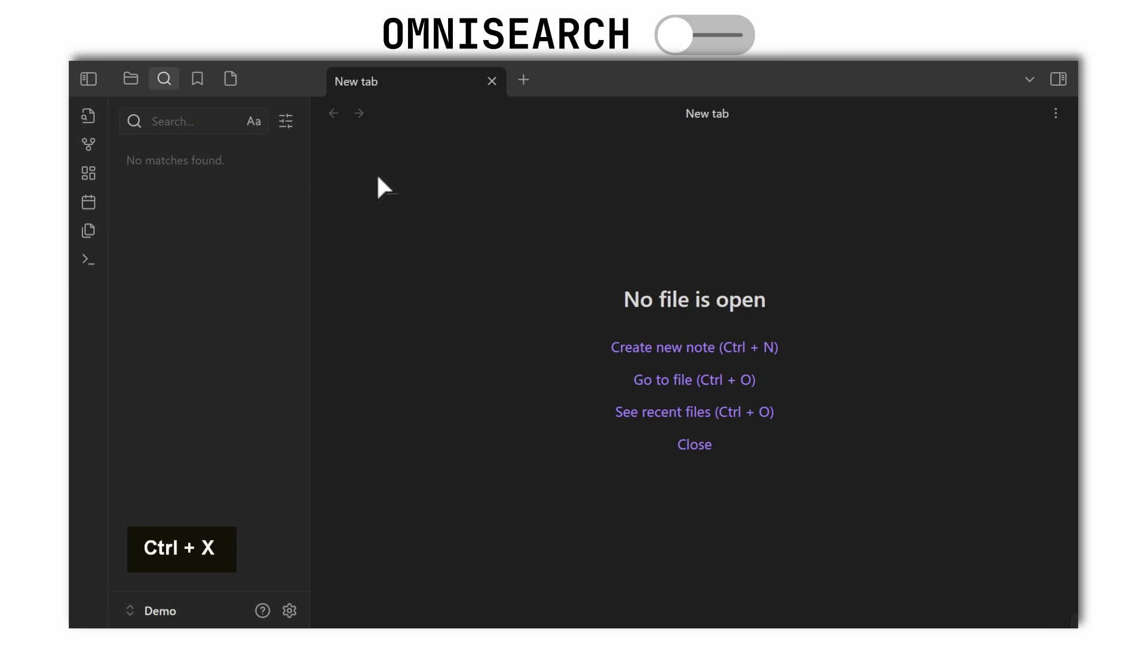
Toggle the left sidebar and quick switcher, ending with the search pane visible
left_click(88, 80)
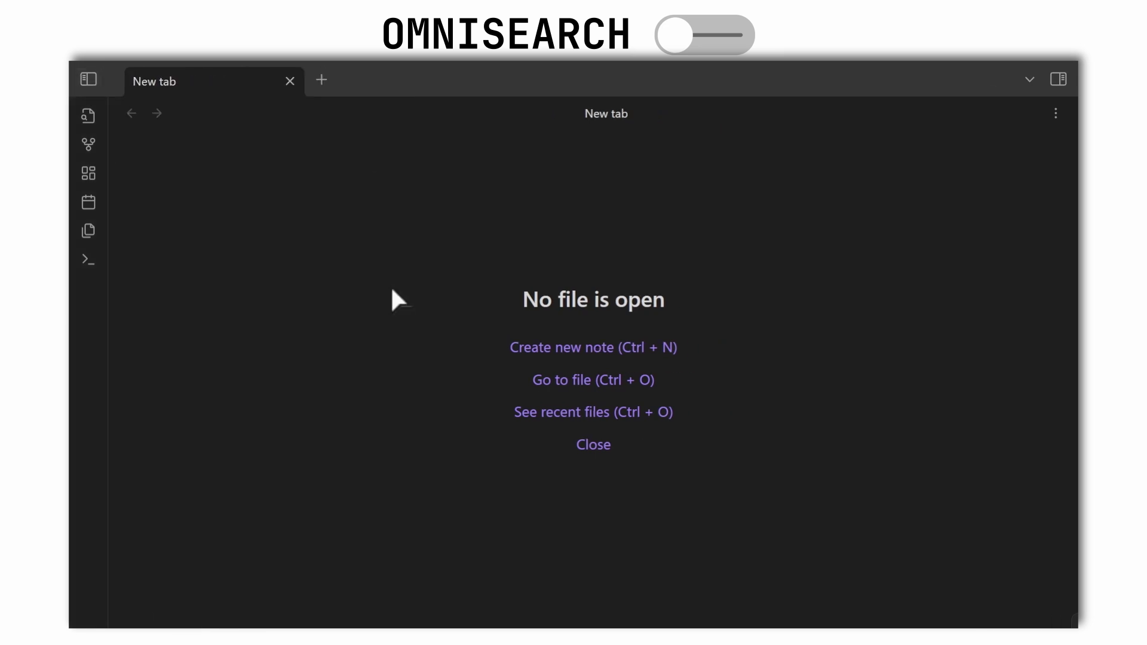
key("ctrl+o")
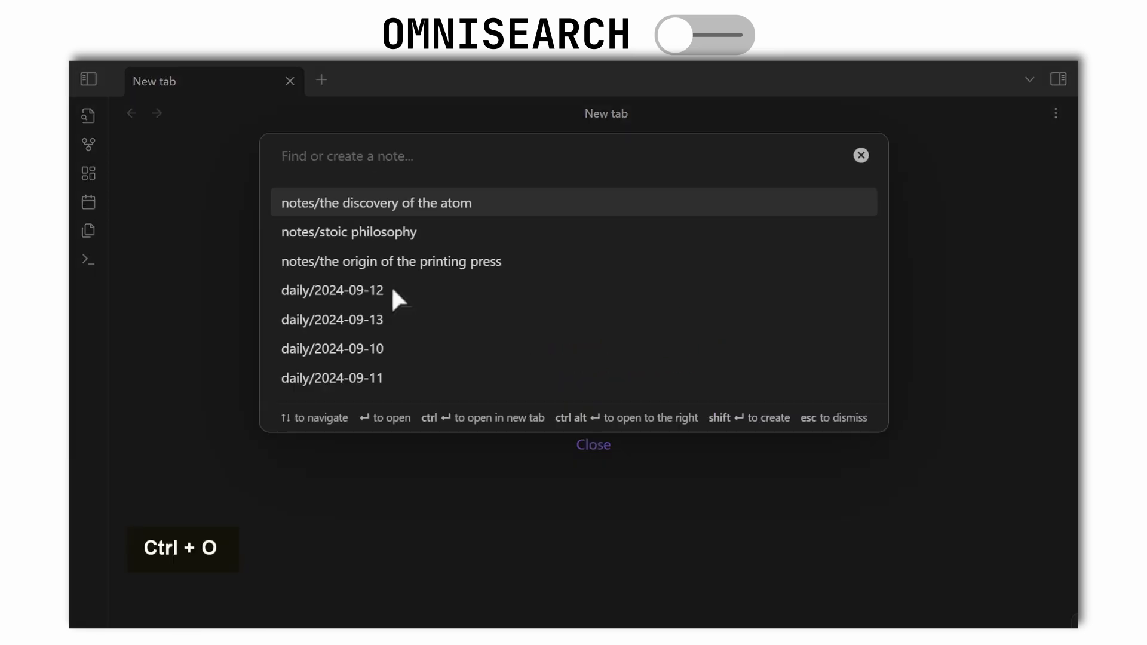
left_click(227, 210)
left_click(88, 79)
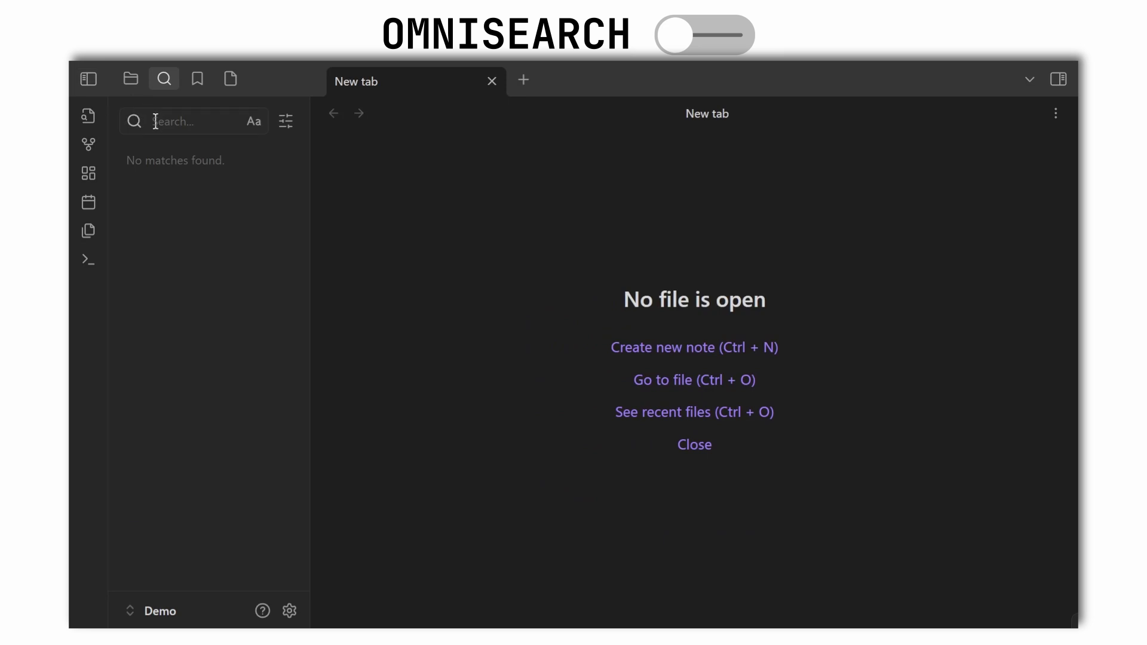
Check the search options, look up 'omnis' in the command palette, then show the file list
left_click(155, 122)
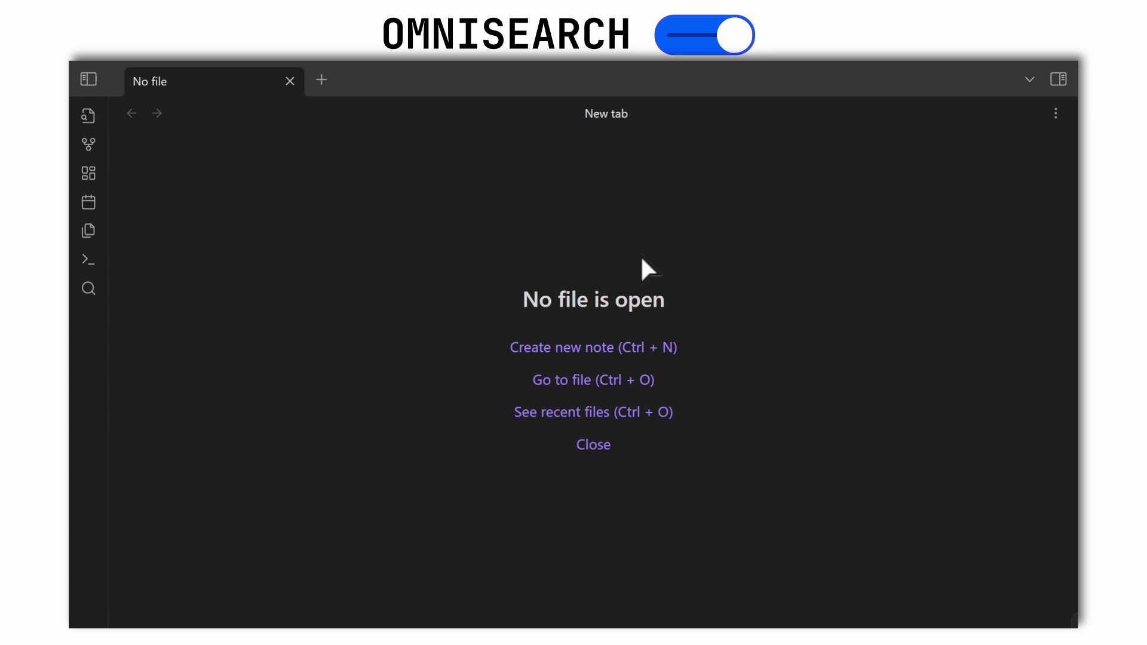
key("ctrl+p")
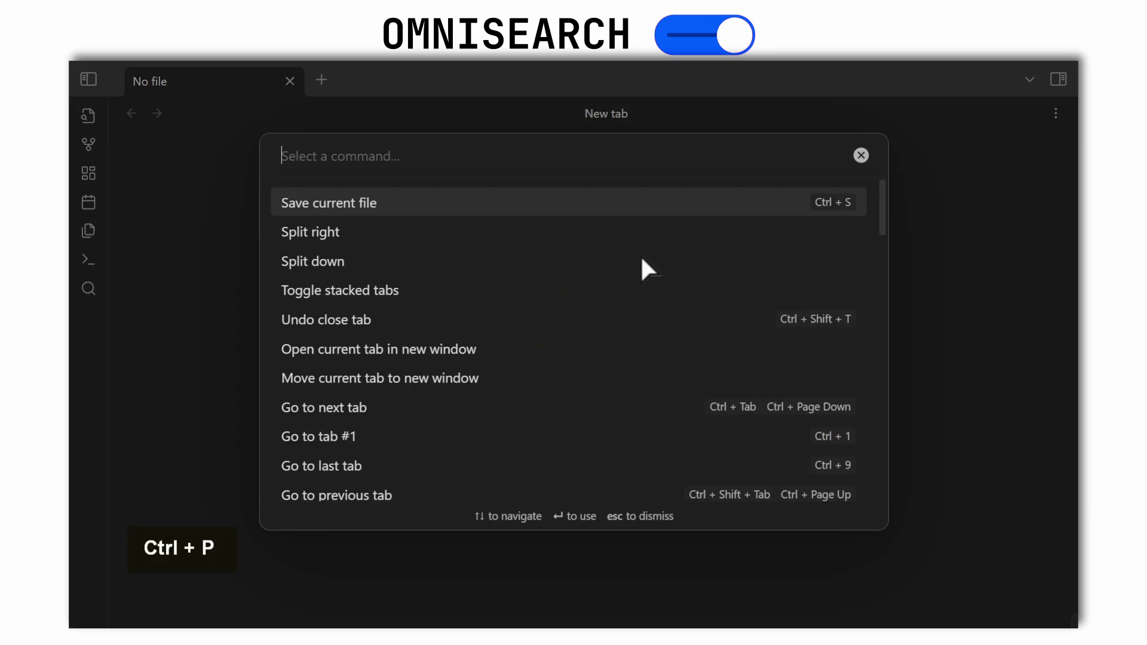
type("omnis")
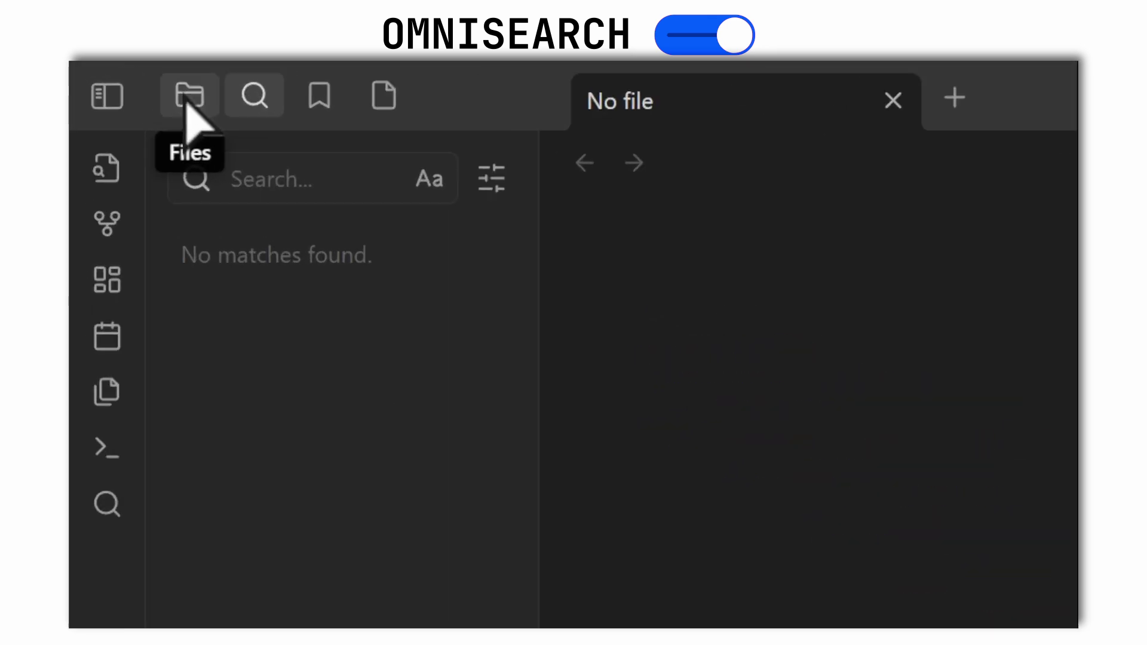
left_click(130, 79)
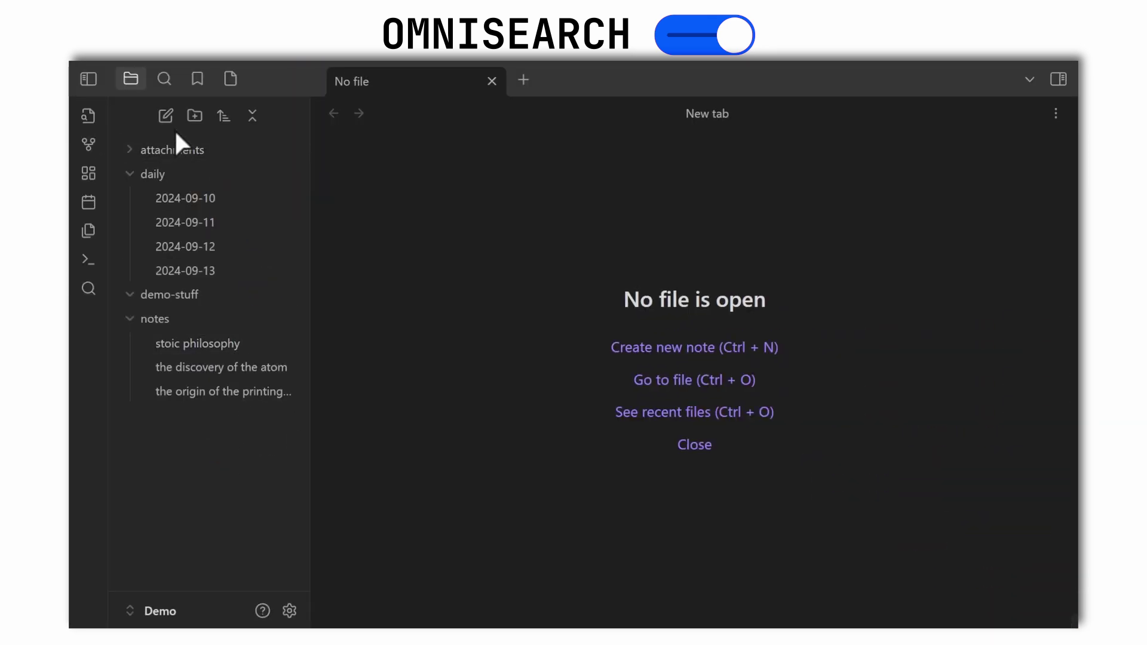
Run Omnisearch: Vault search for 'solar system' and open the discovery of the atom result
key("ctrl+p")
type("omnis")
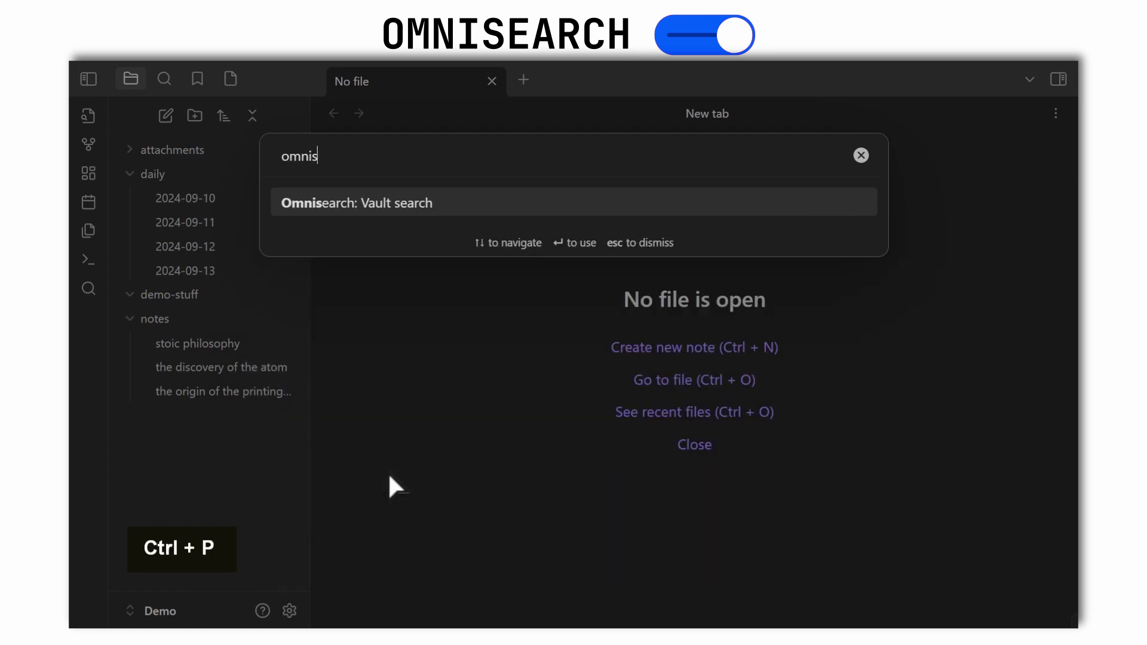
key("Return")
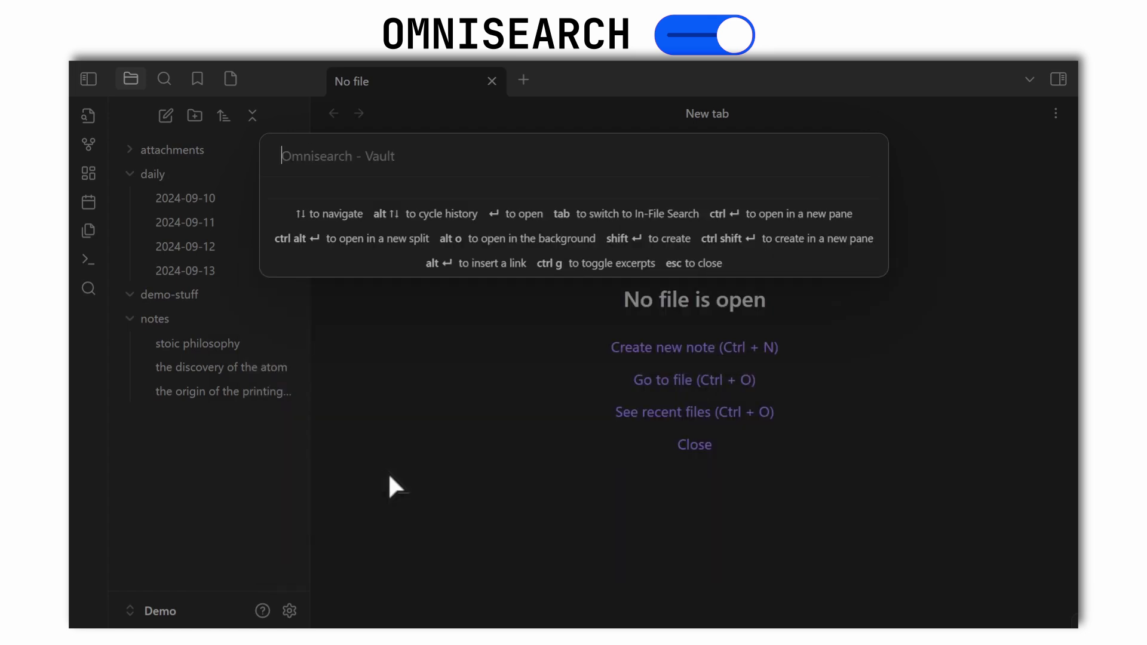
type("solar system")
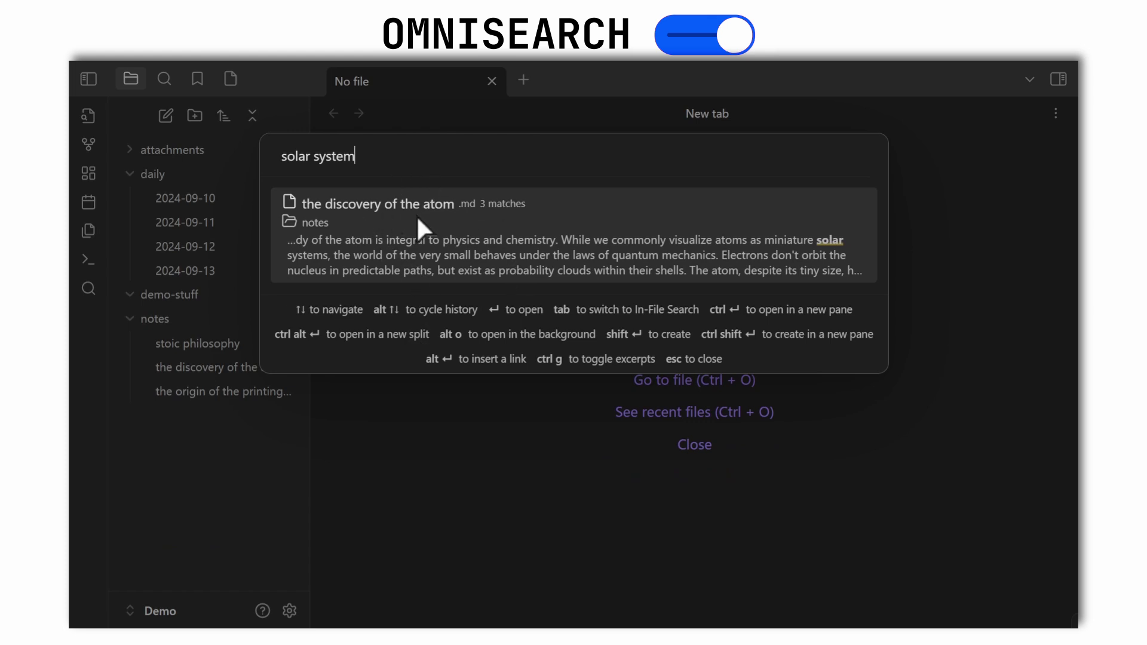
key("ctrl+p")
left_click(421, 248)
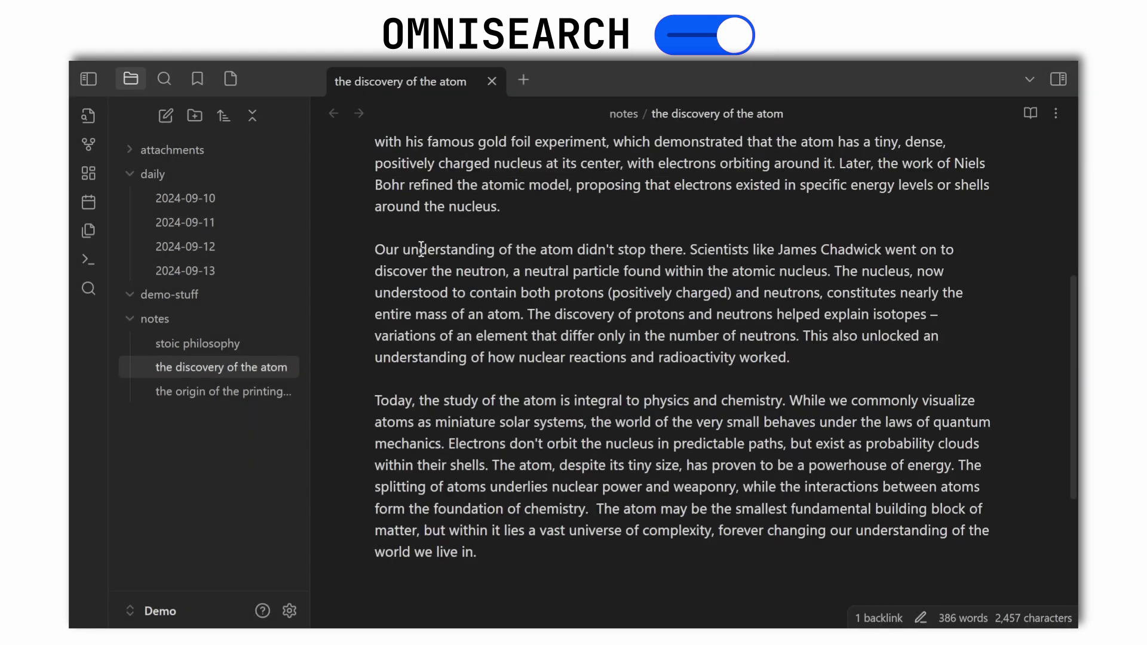
left_click_drag(500, 422, 583, 424)
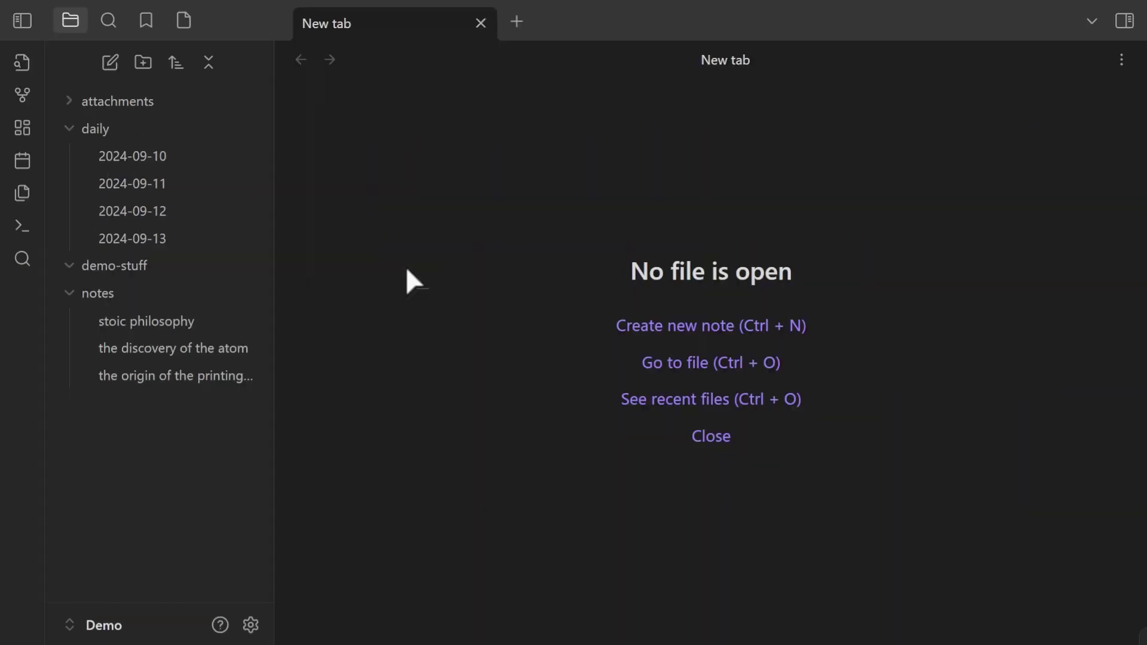
Reopen Omnisearch vault search from the command palette, then close it
key("ctrl+p")
type("omin")
key("BackSpace")
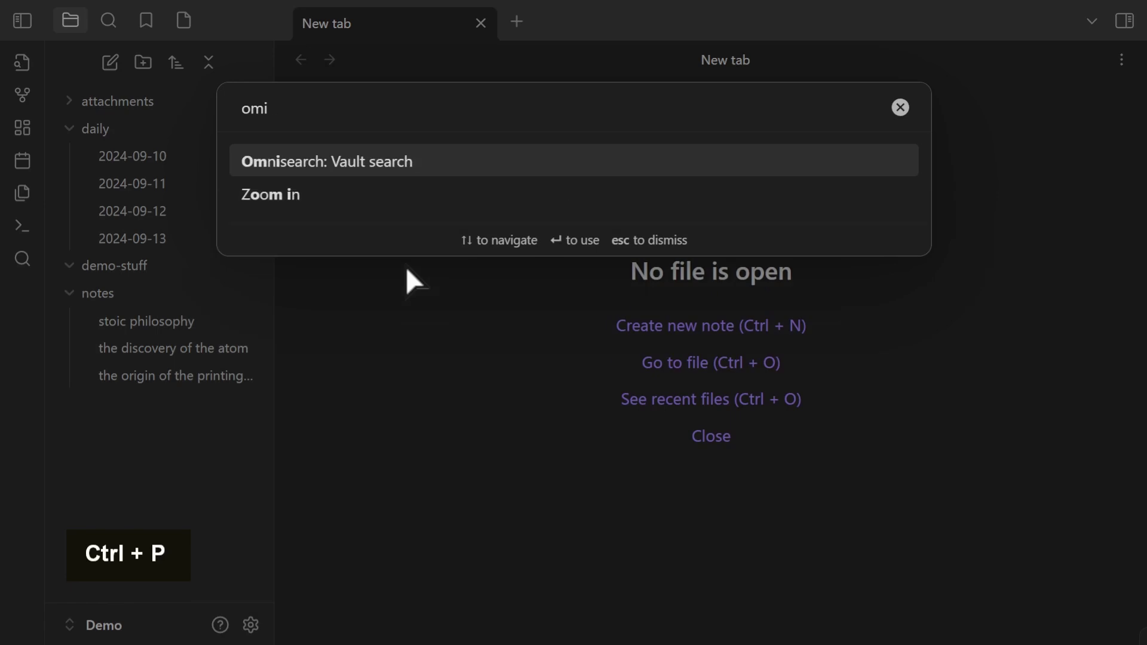
key("BackSpace")
type("nise")
key("Return")
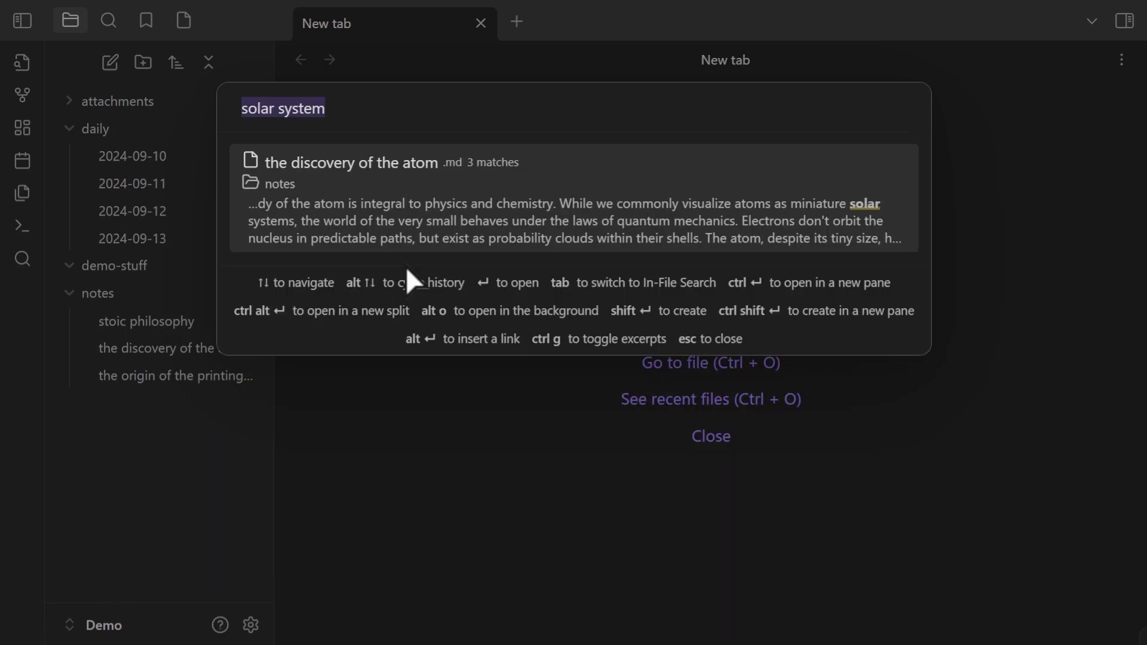
key("Escape")
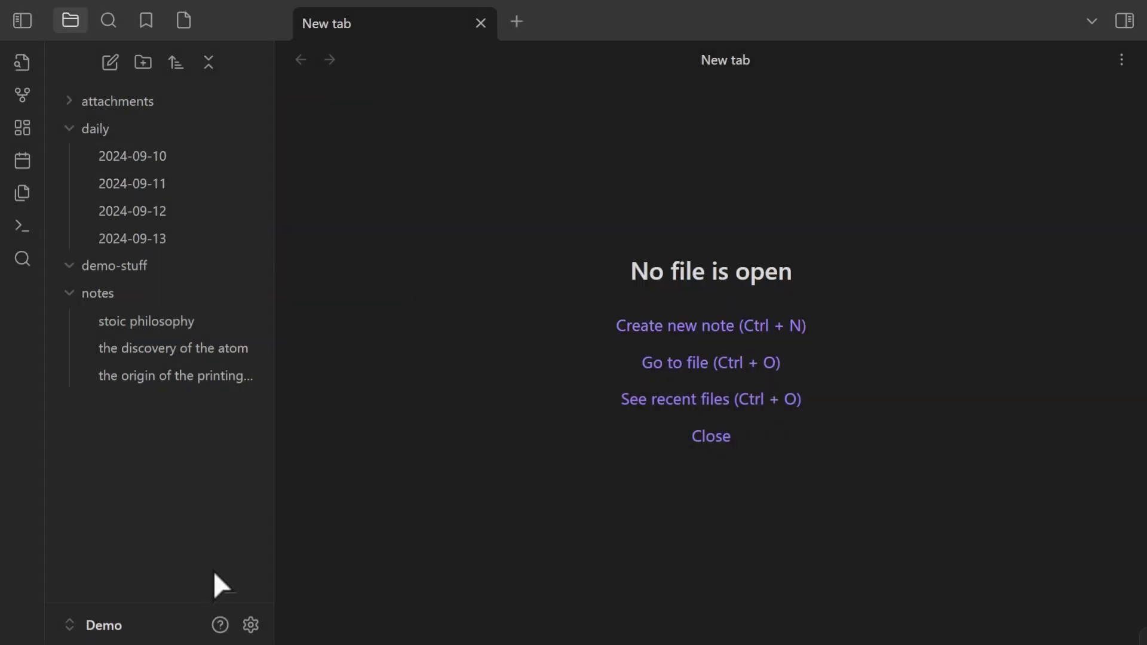
Assign Ctrl+Shift+O to Omnisearch: Vault search in the Hotkeys settings
left_click(250, 625)
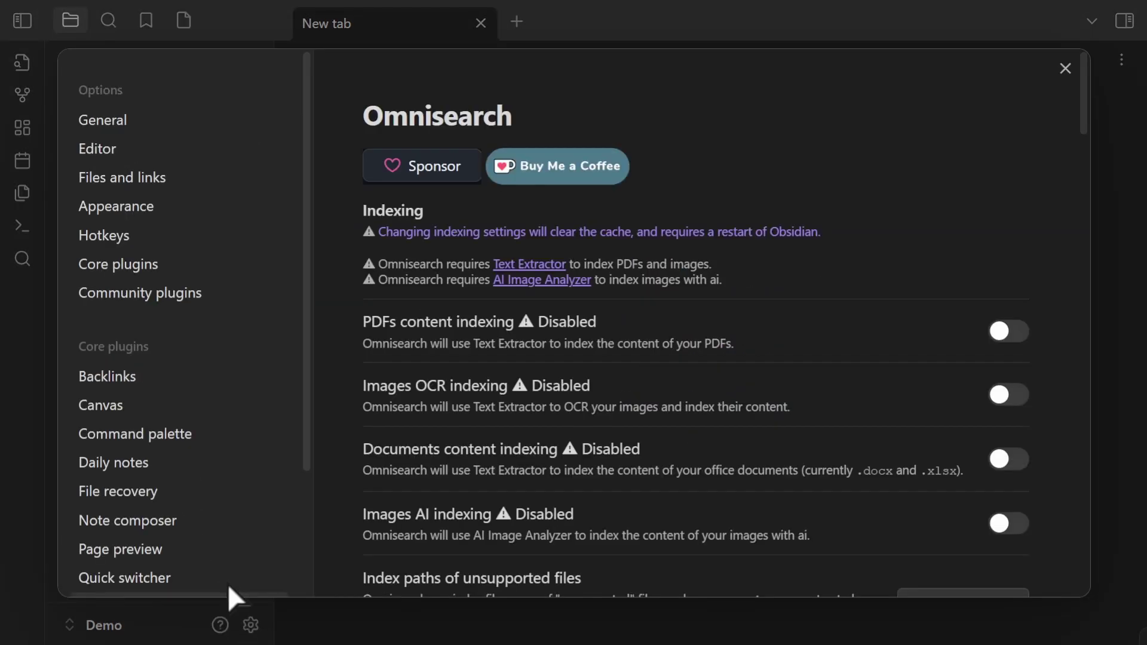
left_click(139, 239)
left_click(922, 106)
type("omnisear")
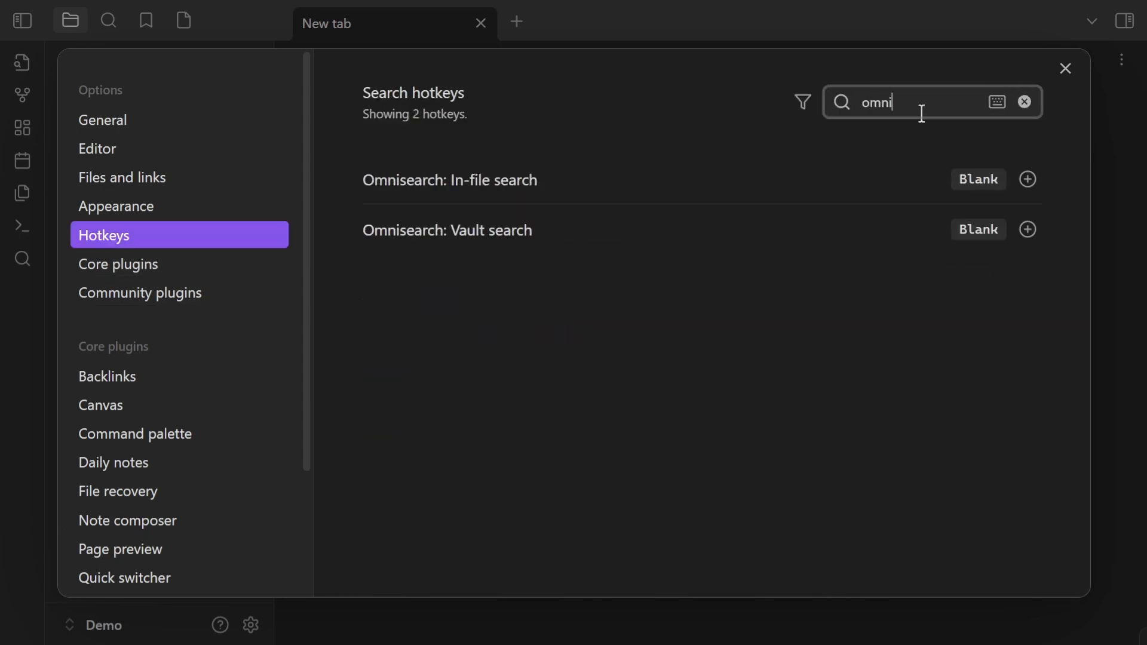
left_click(1029, 231)
key("ctrl+shift+o")
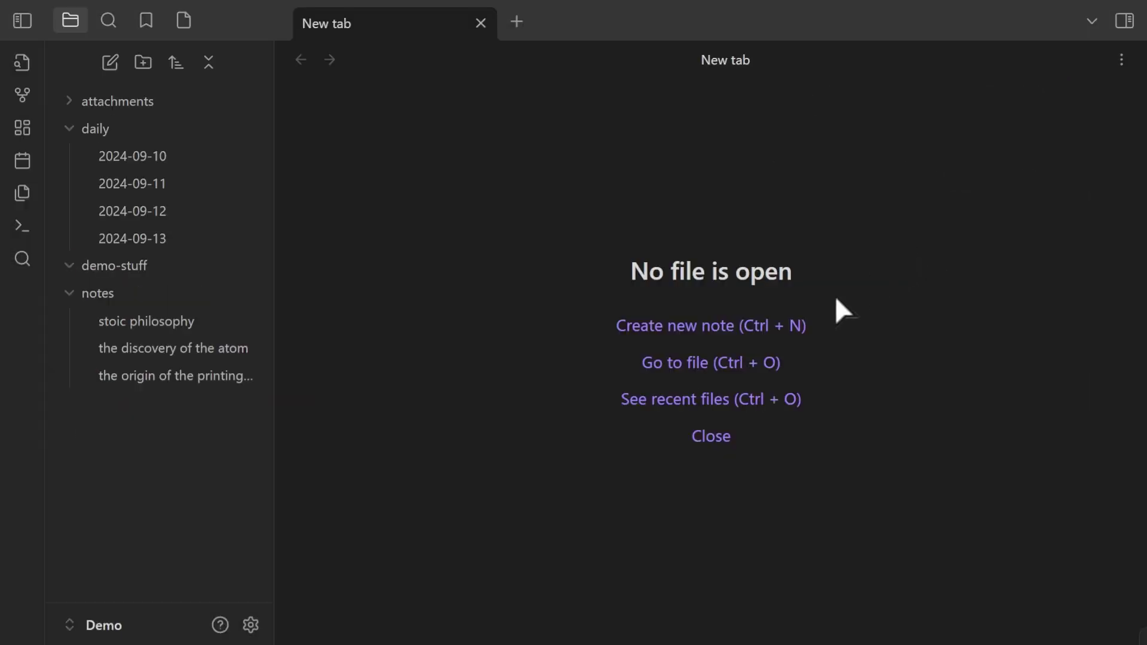
Search 'solar system' with Ctrl+Shift+O, open the atom result, then the stoic philosophy note
key("ctrl+o")
key("Escape")
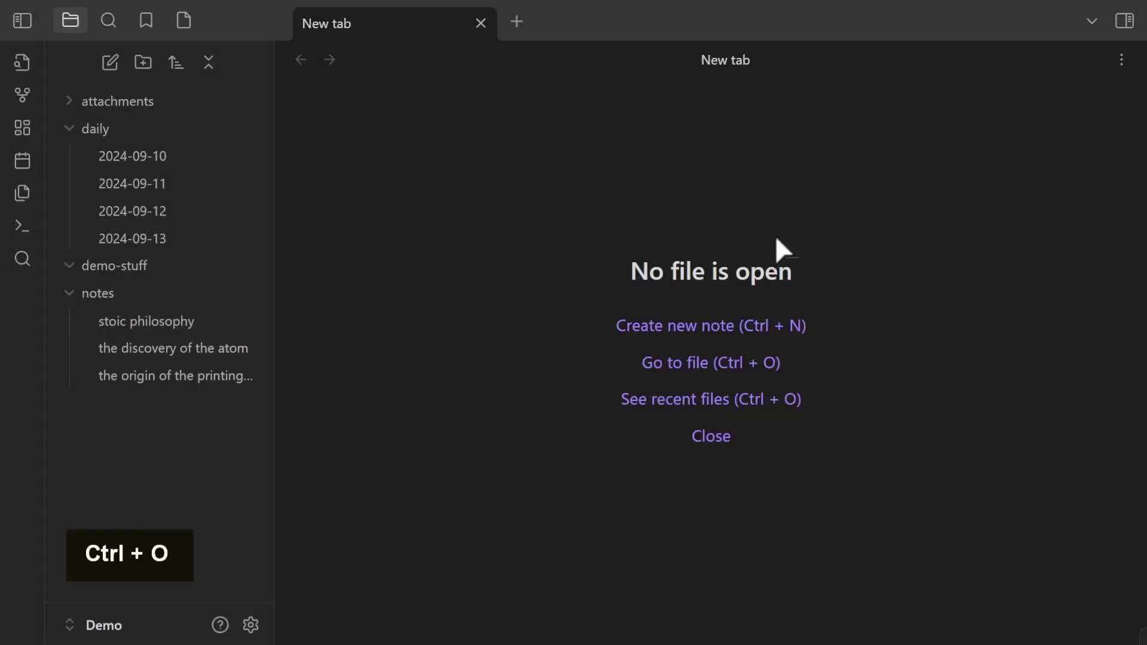
key("ctrl+shift+o")
type("so")
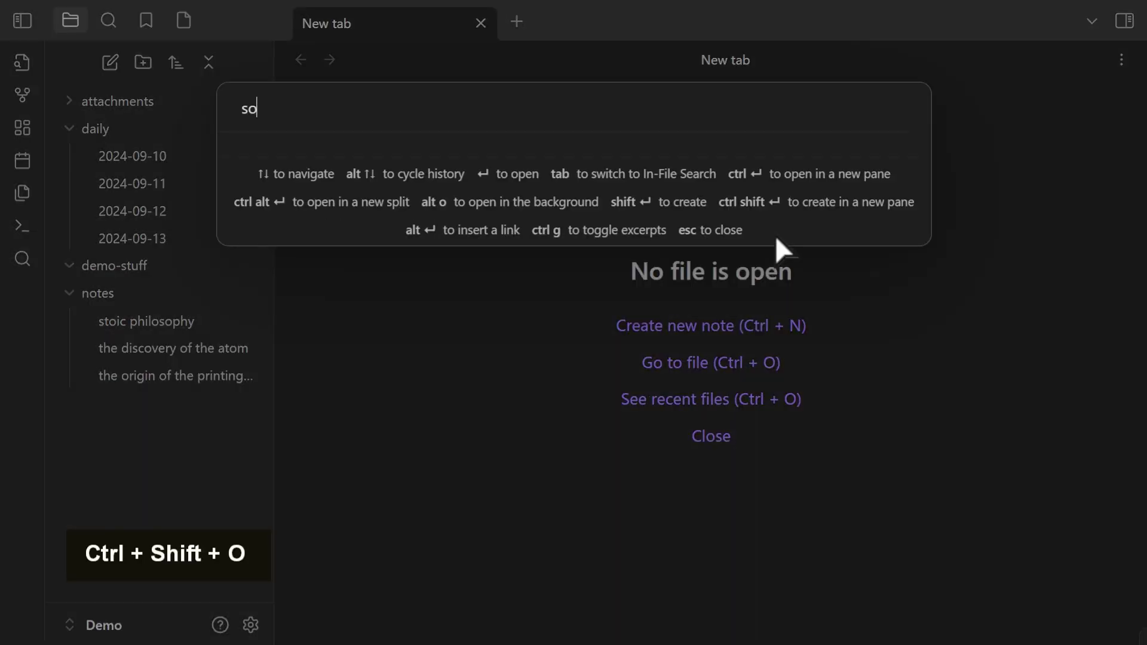
type("lar system")
left_click(402, 226)
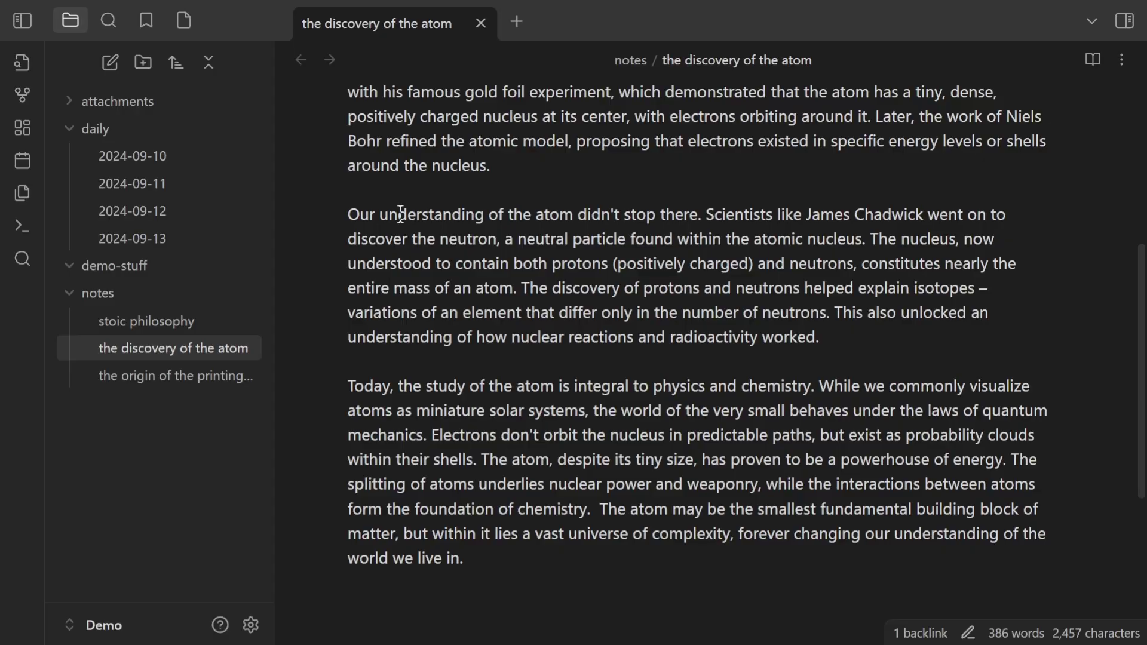
left_click(146, 321)
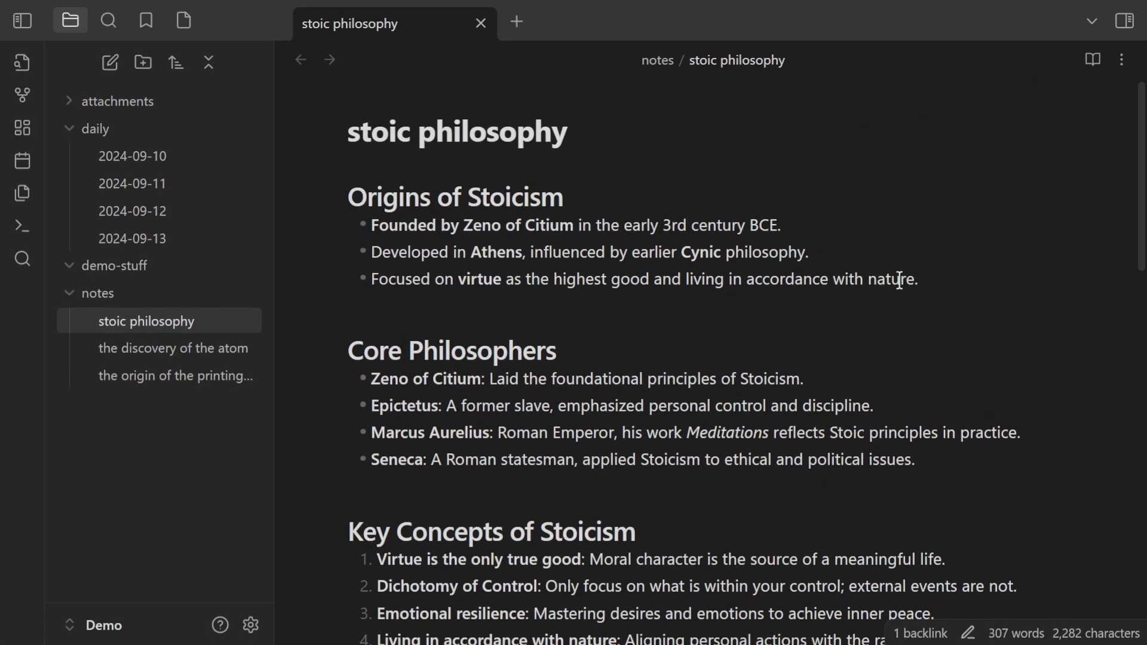
Reopen stoic philosophy through an Omnisearch search for 'nature', then close its tab
key("ctrl+w")
key("ctrl+shift+o")
type("nature")
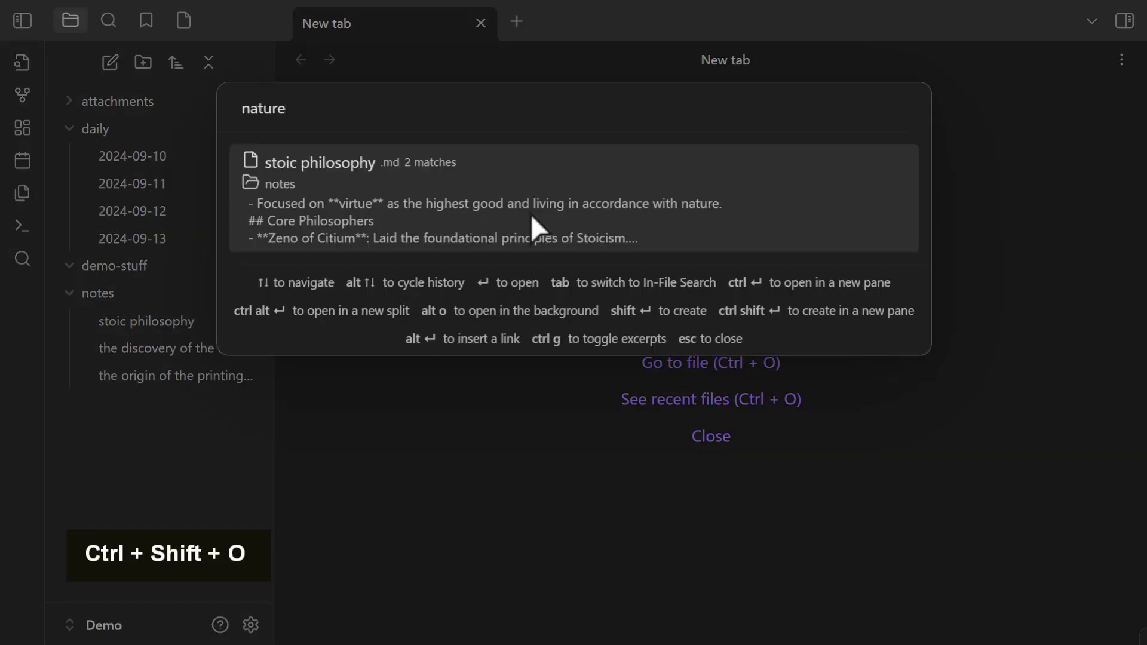
key("Return")
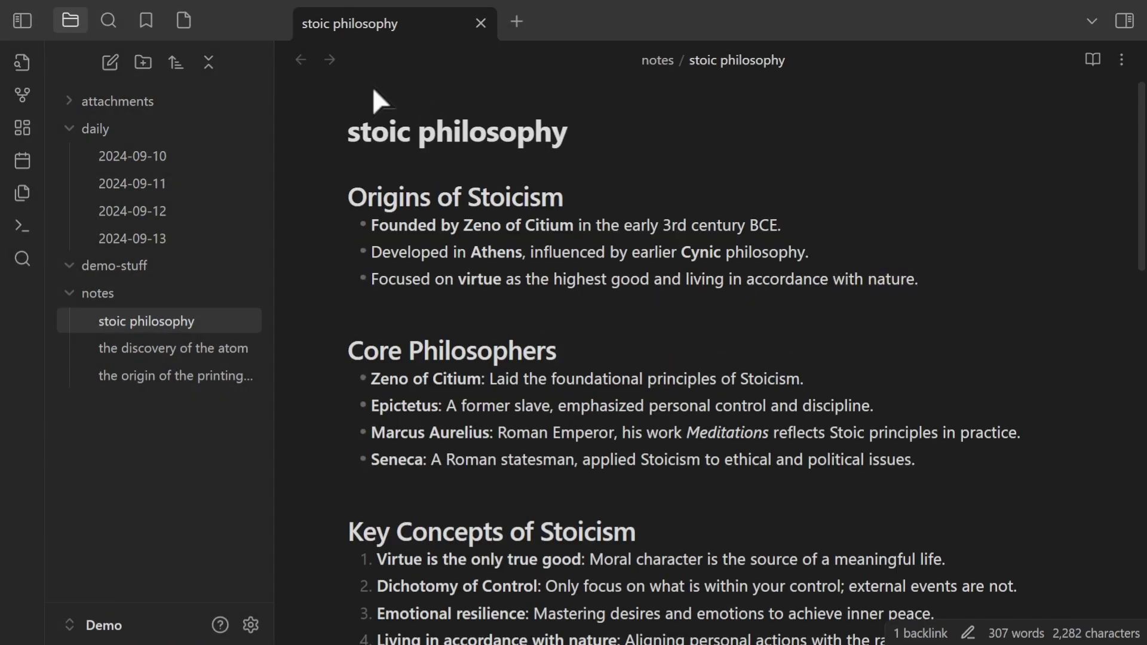
left_click(481, 25)
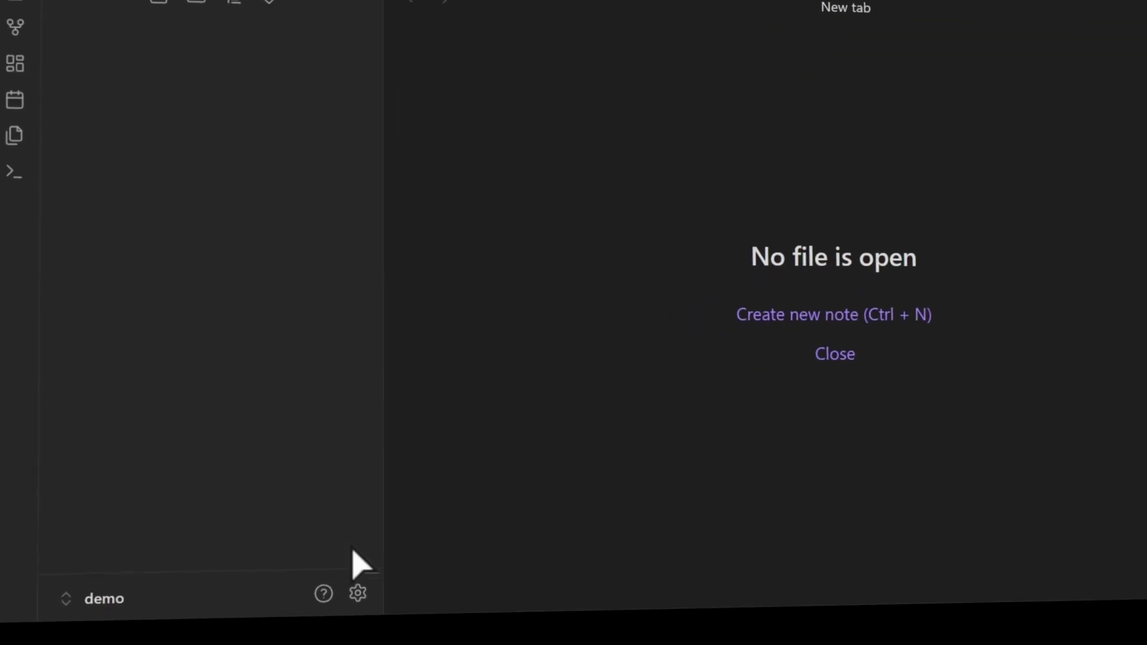
Find Typewriter Mode in the community plugin browser, then install and enable it
left_click(359, 591)
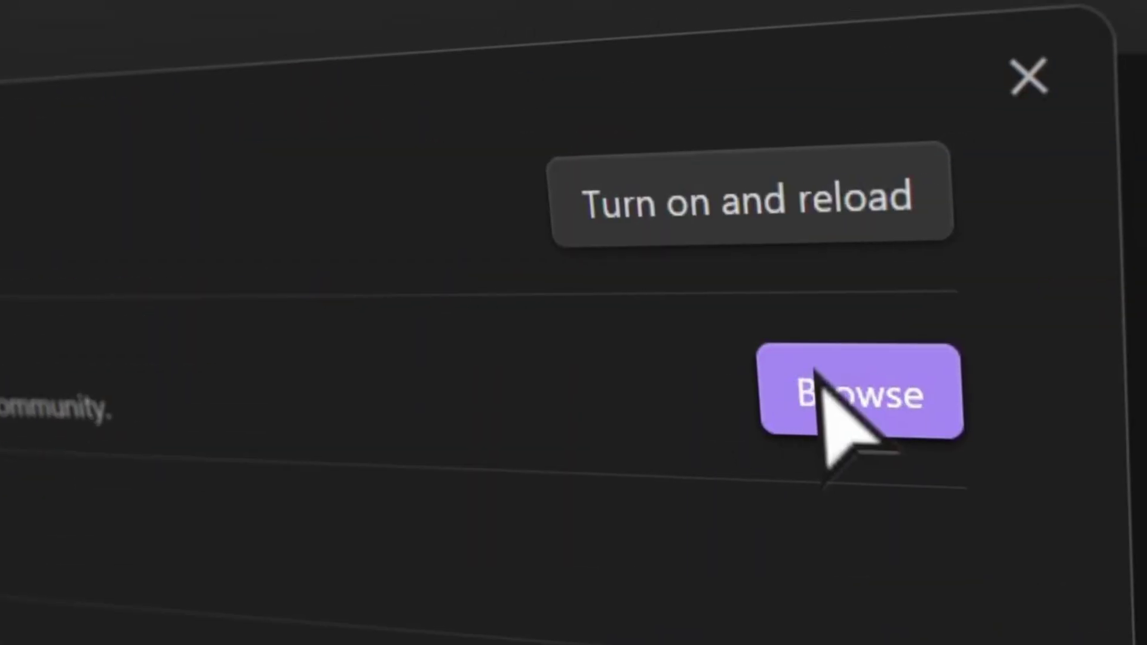
left_click(849, 391)
type("T")
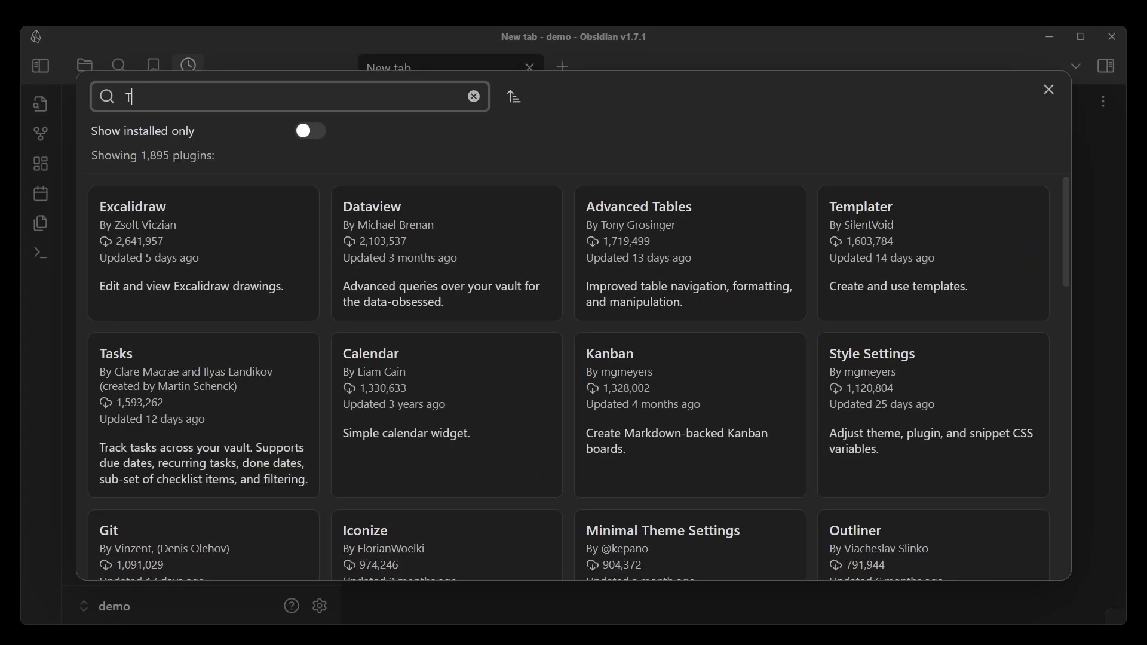
type("ypewriter Mode Davis Riedel")
left_click(196, 235)
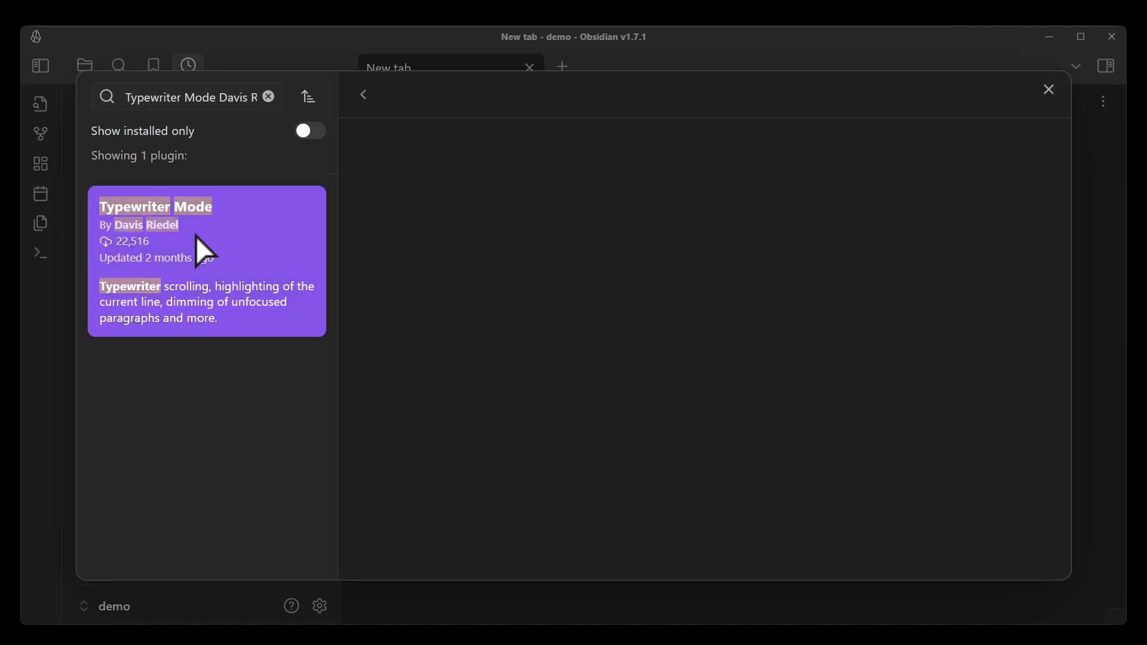
left_click(410, 344)
left_click(427, 350)
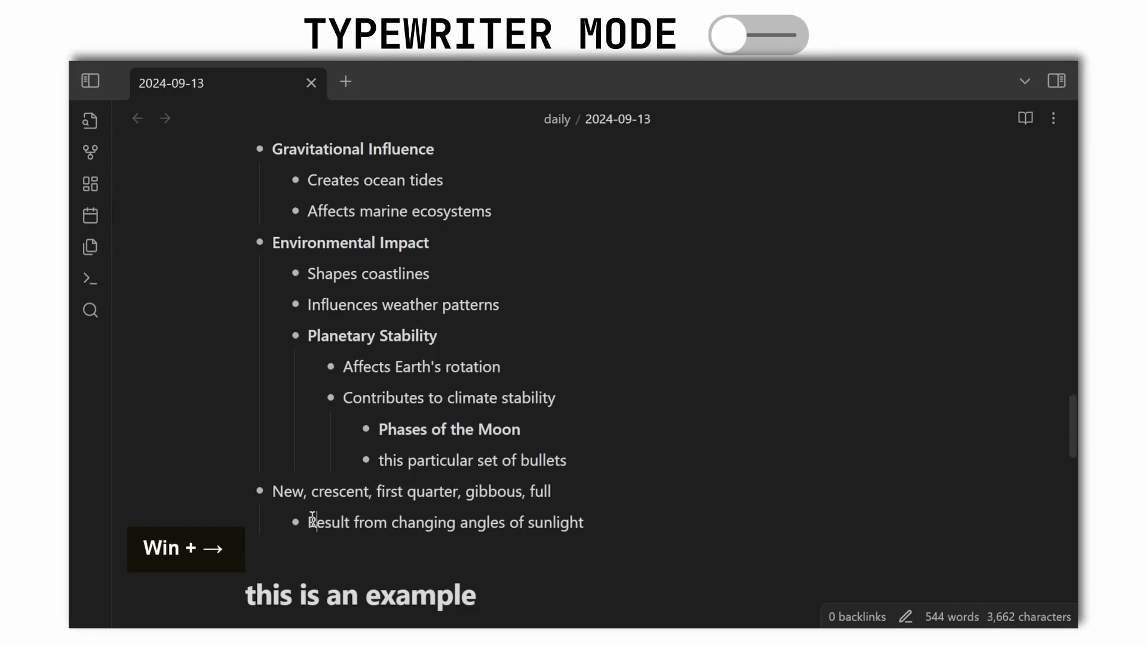
Below the moon image, add a 'start writing sometning' line followed by asdf filler lines
key("ctrl+a")
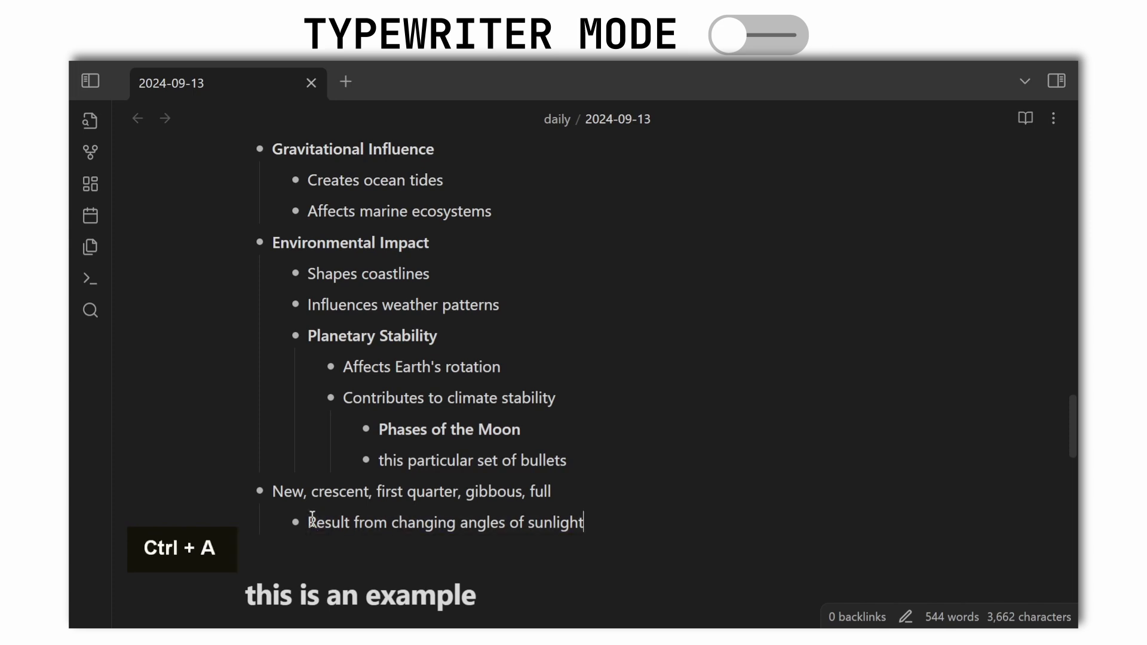
scroll(313, 517, "down", 5)
left_click(346, 448)
key("Return")
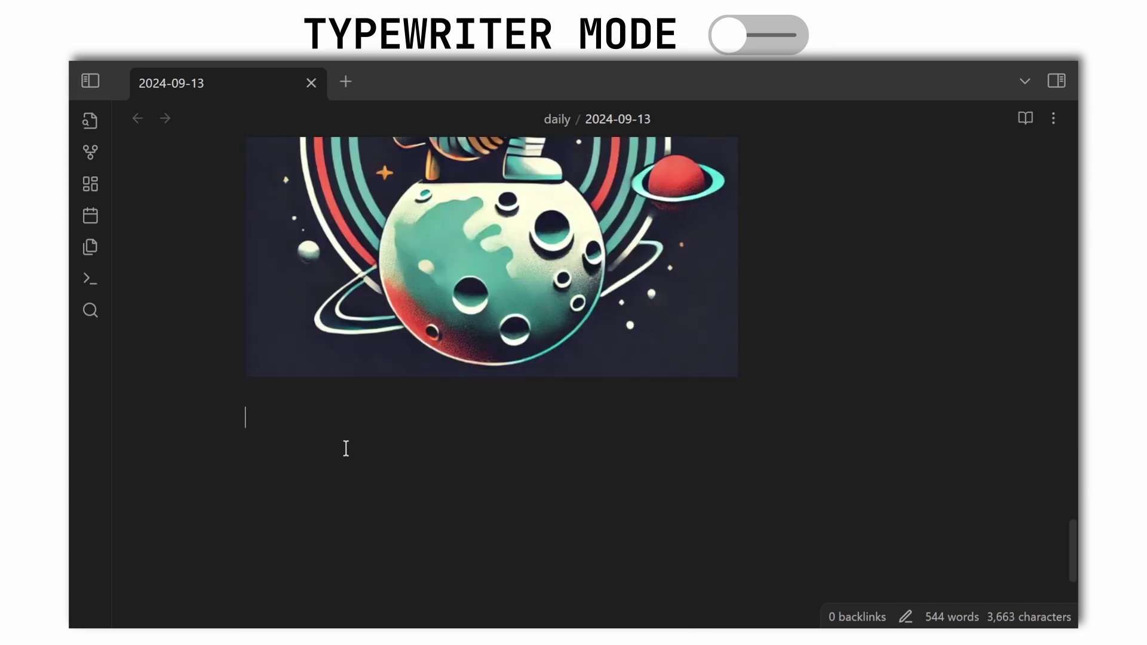
type("start writi")
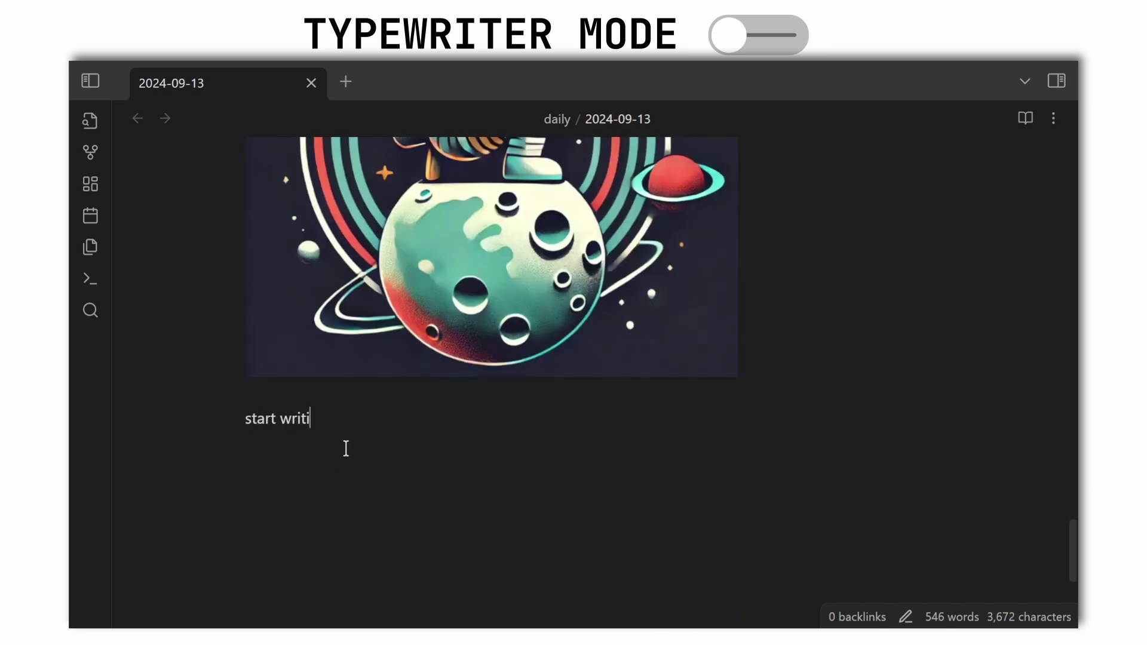
type("ng sometning  asdf asdf asdfa sdf asdf")
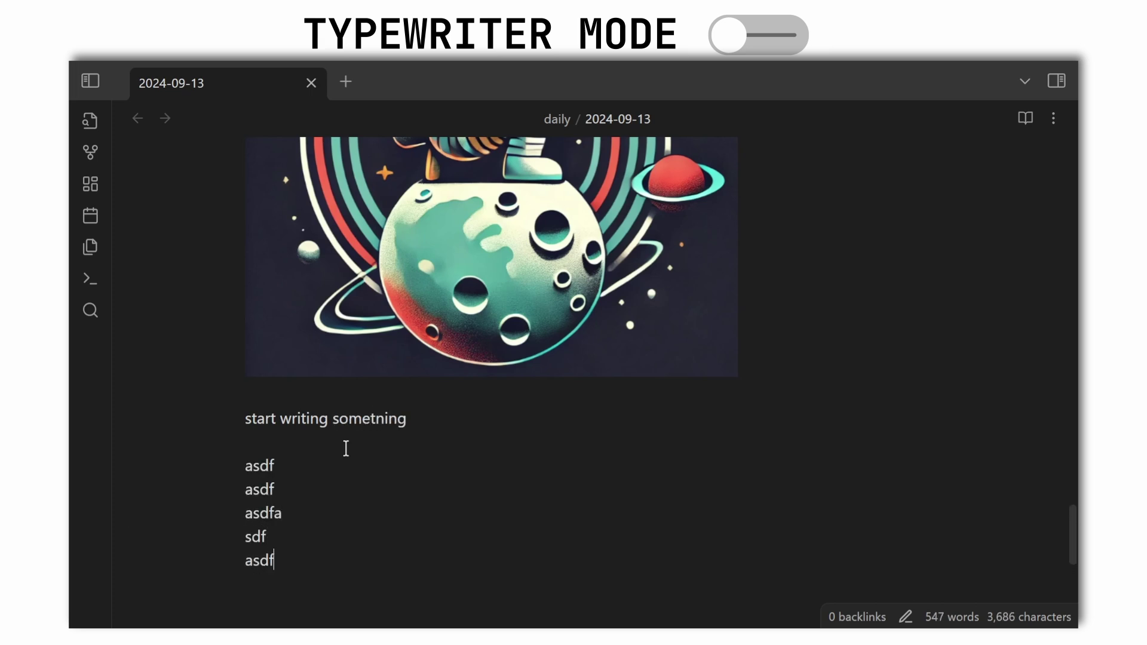
type("adf")
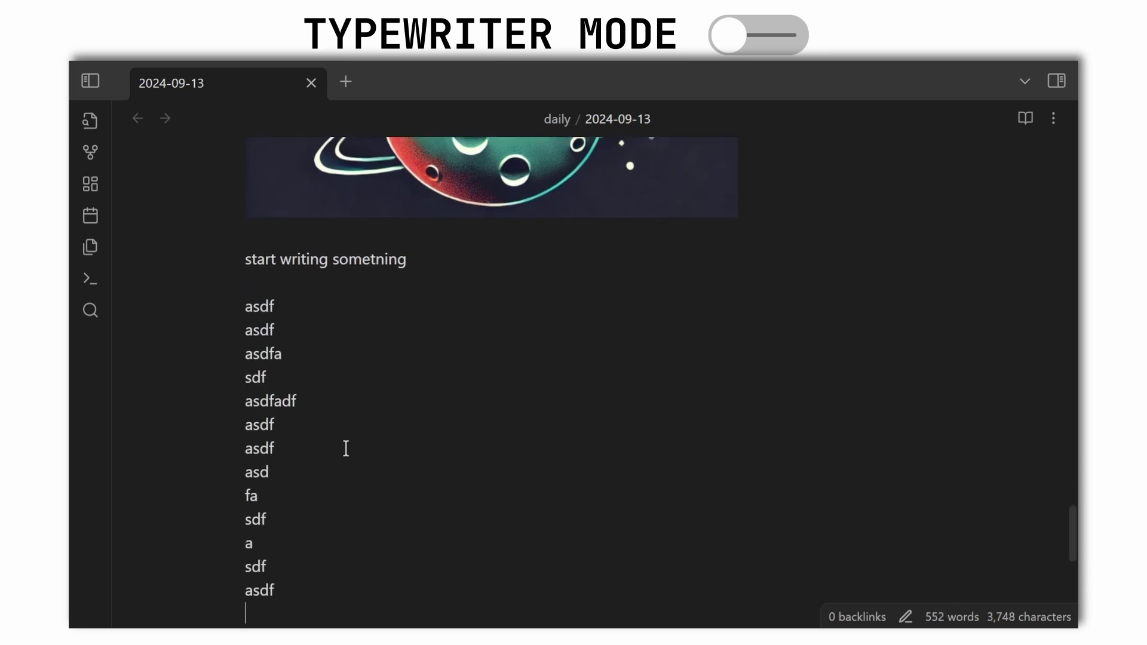
type(" asdf")
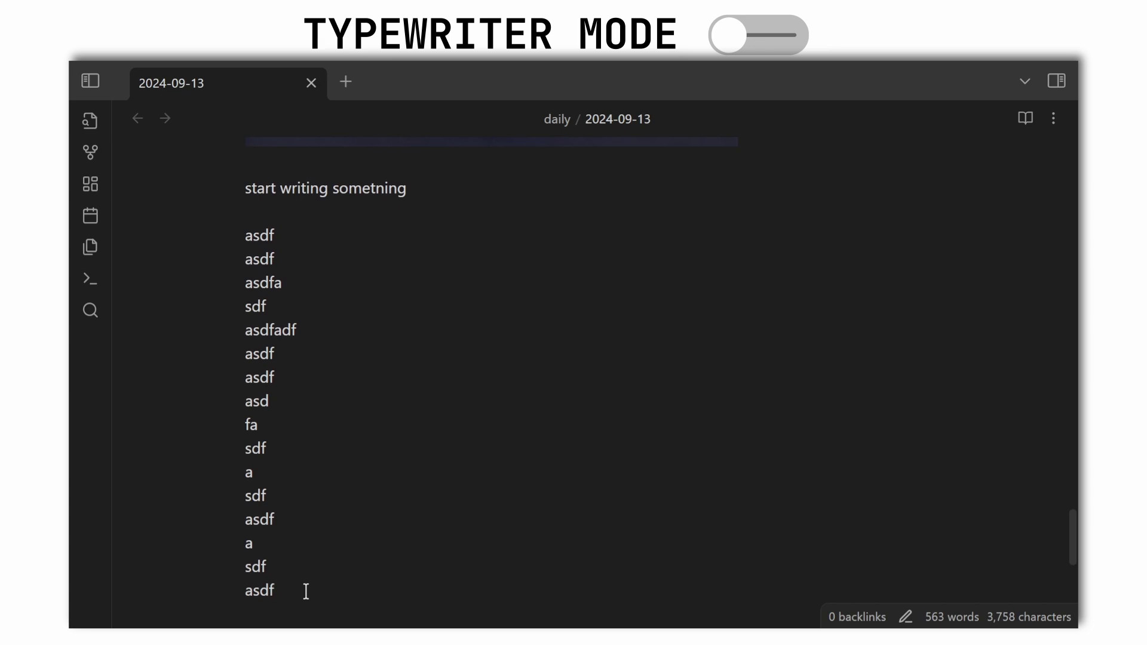
type(" asdf asd fa sdf a sdf asdf a sdf asdf asdf asdf asdf")
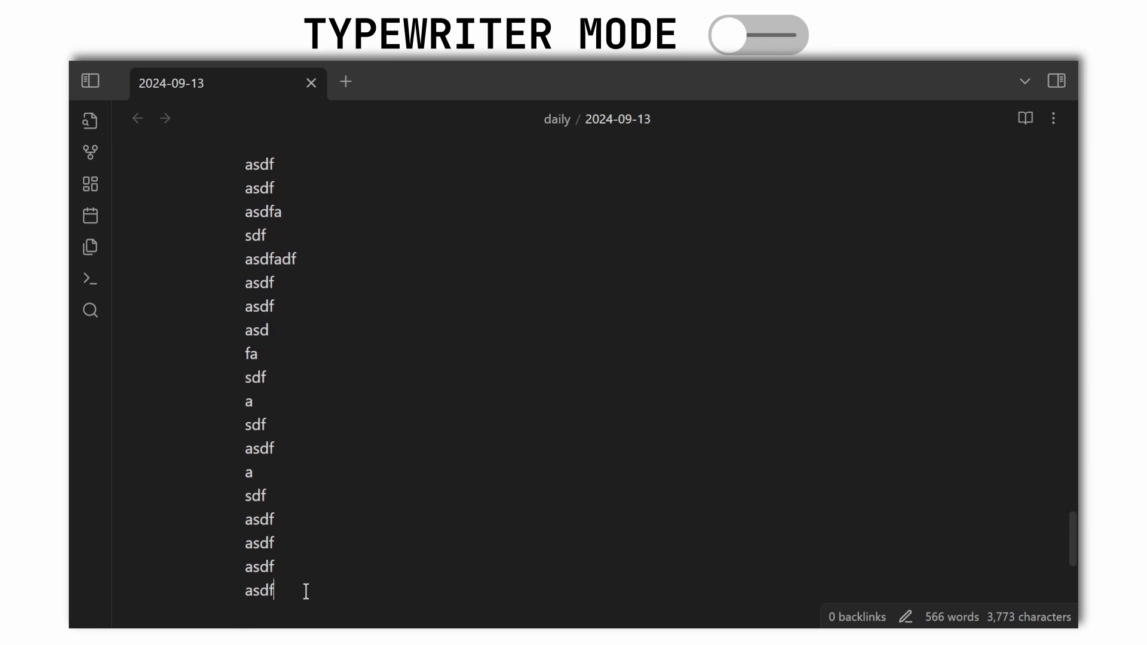
type("asdfjkhasdfa")
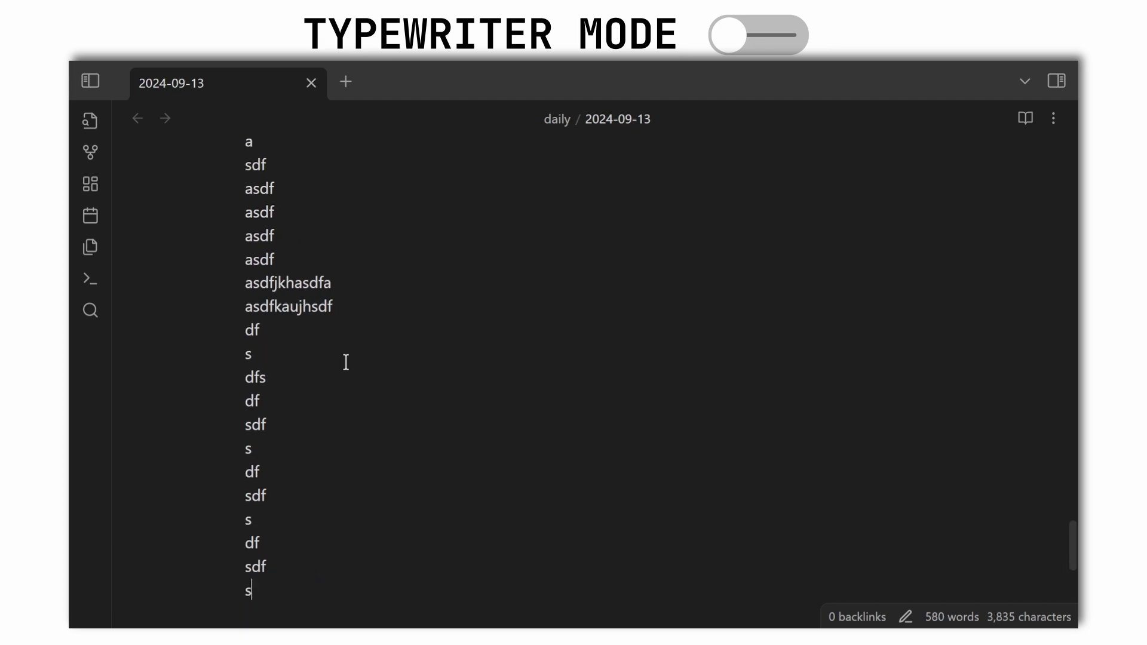
scroll(346, 361, "up", 15)
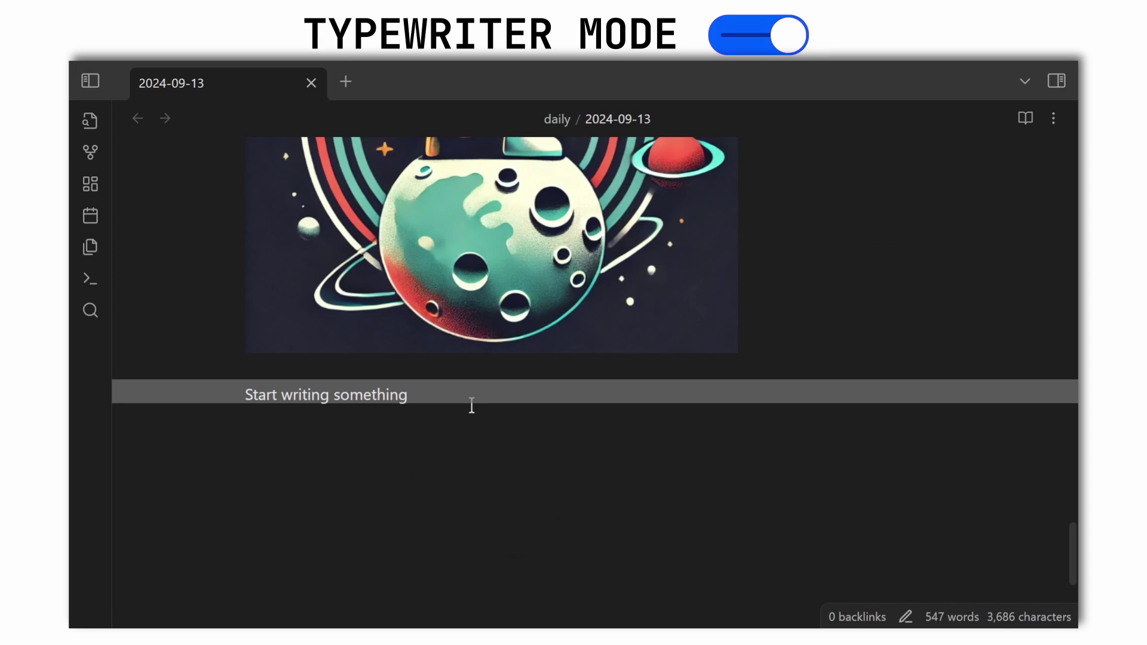
Type filler lines and atom-history paragraphs about the neutron, then delete the stray 'asdfasdf' line
type("asdfasd asdf asd d df sdf s df d d d ")
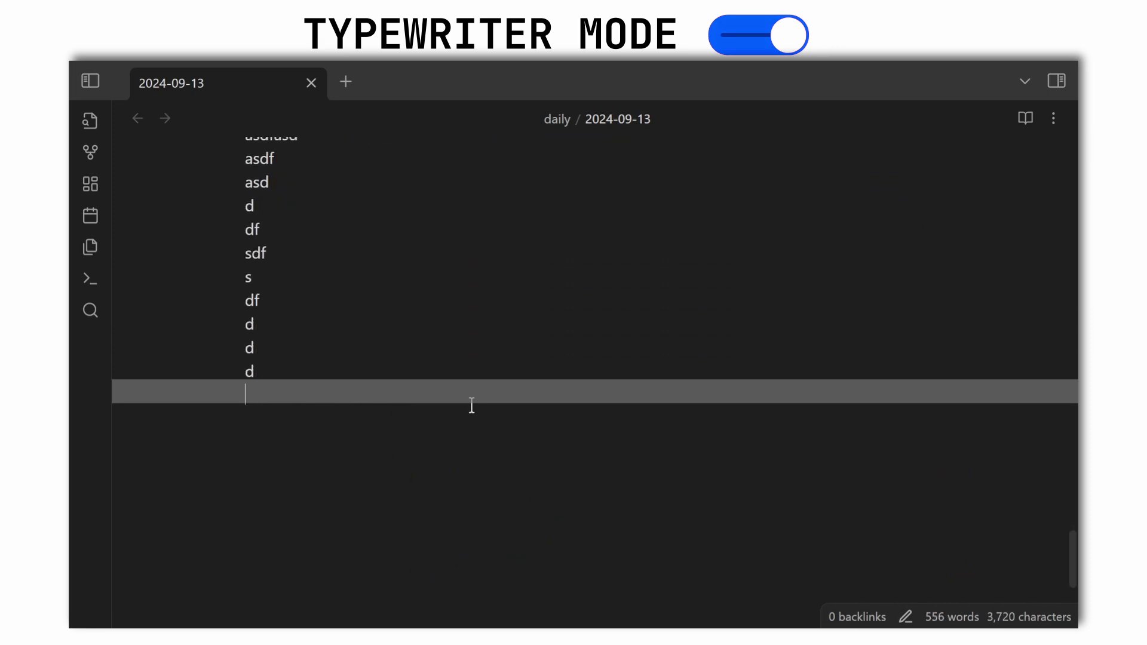
type("s  a df asdf asd fasdf ad fasdf ")
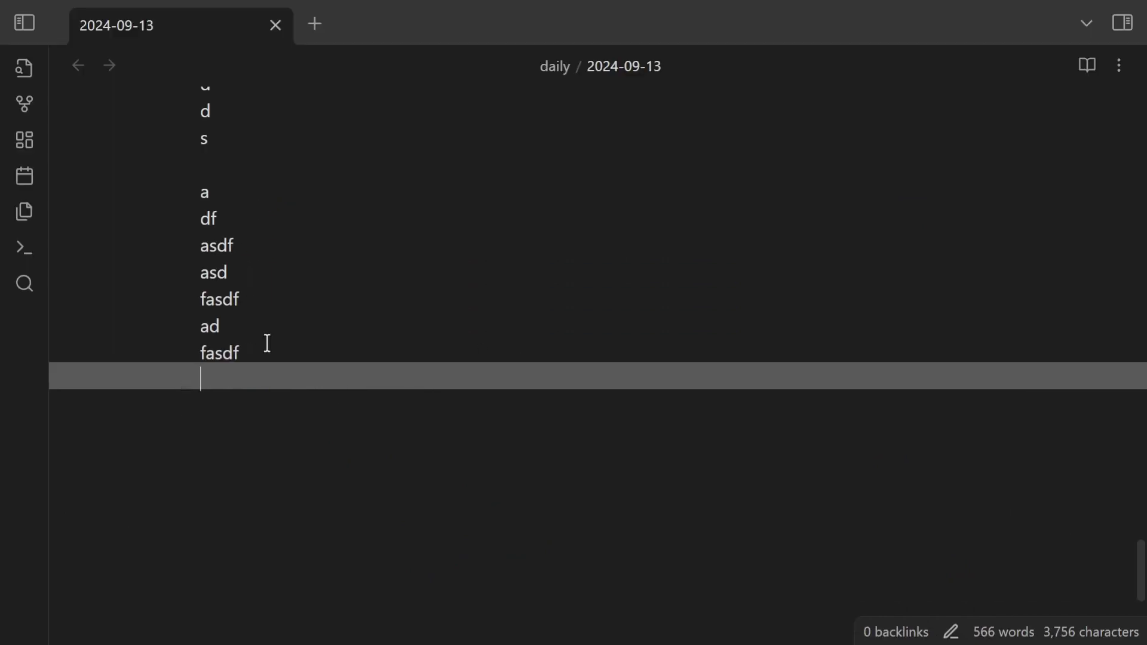
type("The concept of the atom can be traced back to ancient Greek philosophers like Democritus, who first theorized that all matter was made of indivisible tiny units. This was a revolutionary idea for its time, yet remained largely philosophical for cen")
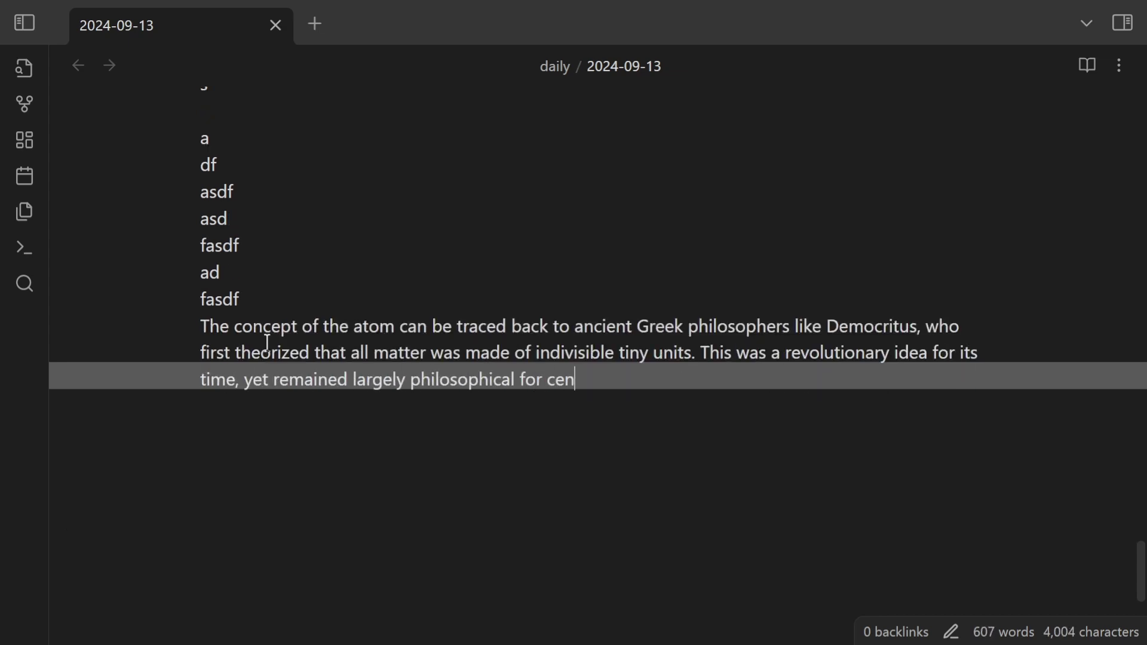
type("turies. It wasn't until the work of scientists like John")
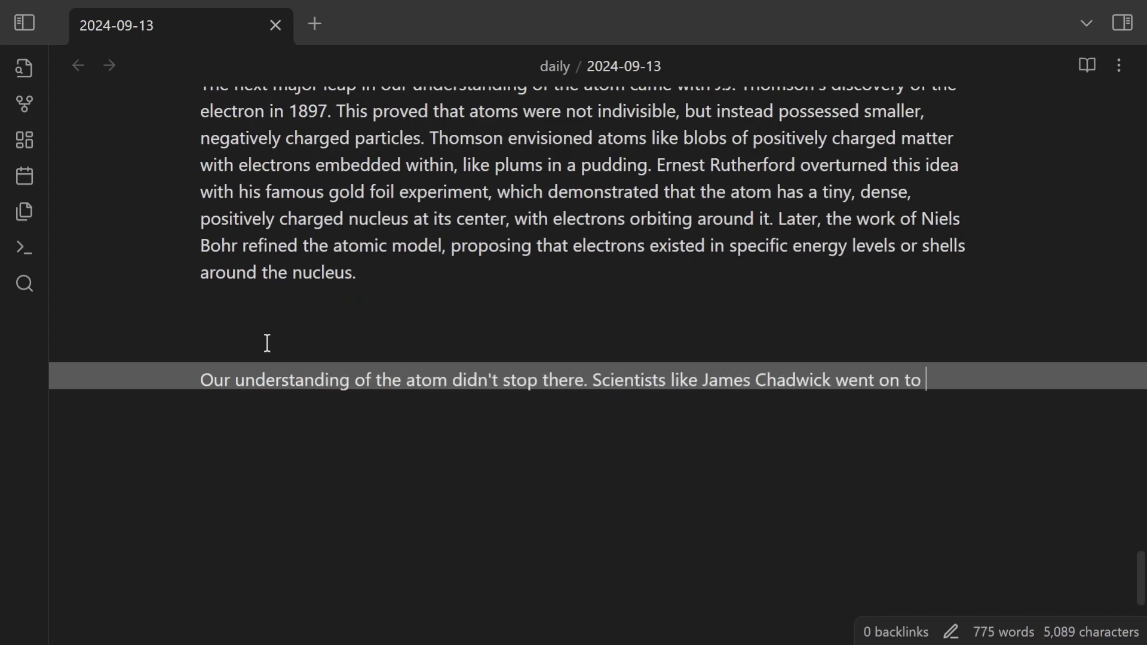
type("discover the neutron, a neutral particle found within the atomic nucleus. The nucleus, now understood to contain both protons (positively charged) and neutrons, constitutes nearly the entire mass of an atom. The discovery of protons and neutrons helped explain isotope")
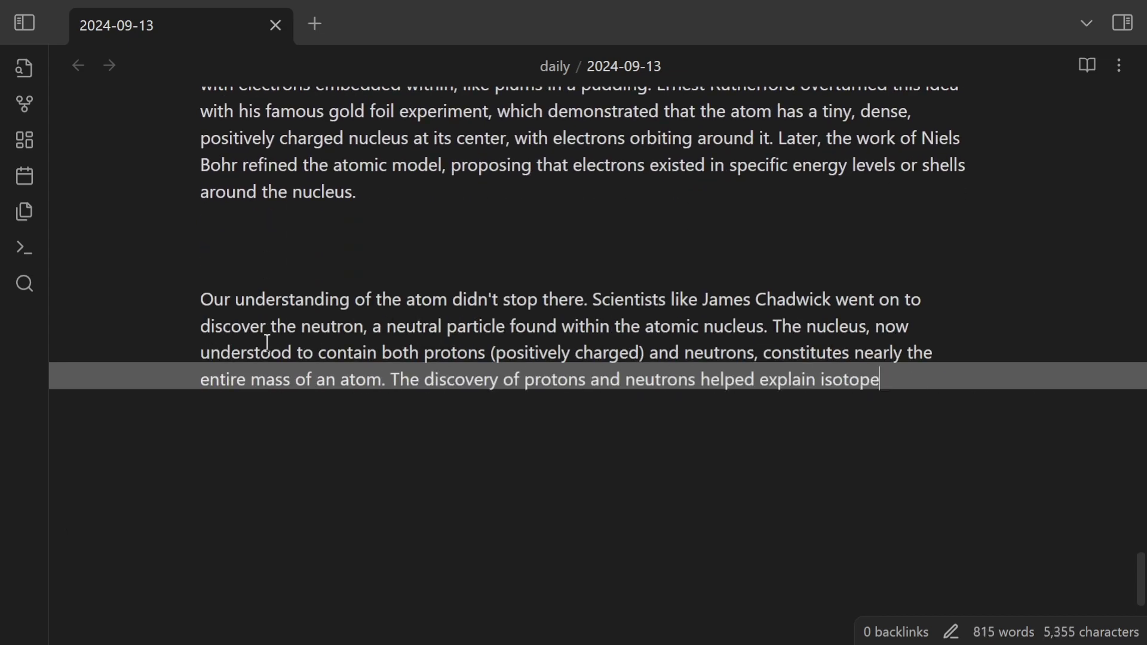
type("s – variations of an element that differ only in the number of neutrons. This also unlocked an understanding of how nuclear reactions and radioactivity worked.    Today, the study of the atom is integral to physics and chemistry. While we commonly visualize atoms as miniature solar systems, the world of the very small behaves under the laws of quantum mechanics. Electrons don't orbit the nucleus in predictable paths, but exist as probability clouds within their shells. The atom, despite its tiny size, has proven to be a powerhouse of energy. The sp")
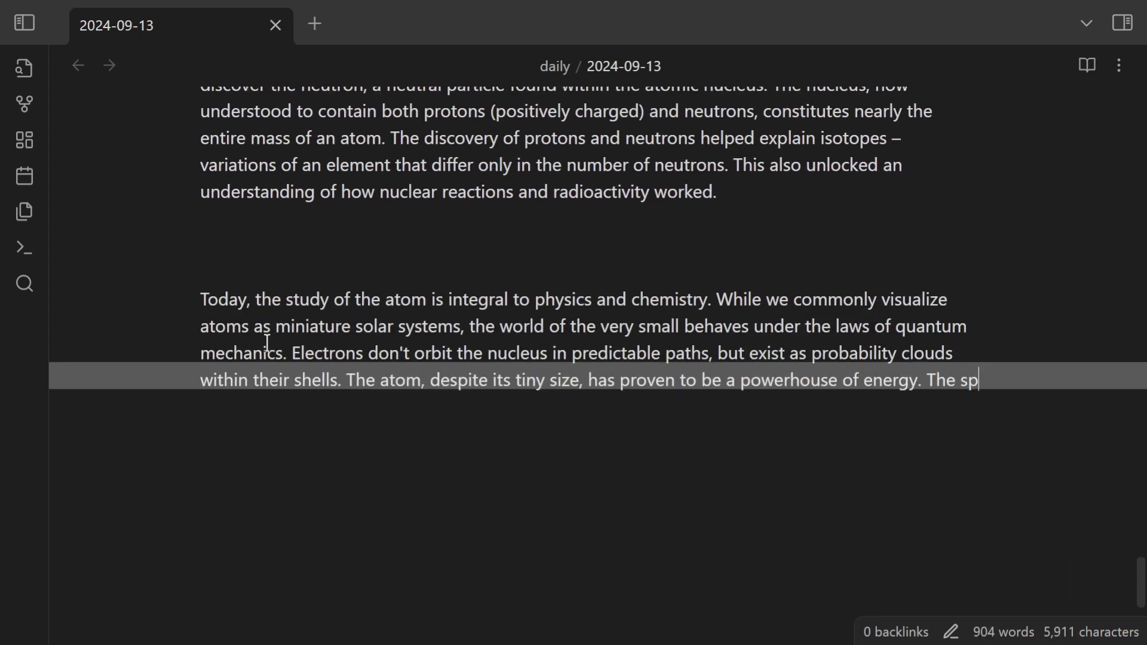
type("litting of atoms underlies nuclear power and weaponry, while the interactions between atoms form the foundation of chemistry.  The atom may be the smallest fundamental building block of matter, but within it lies a vast universe of complexity, forever changing our understanding of the world we live in.   ajsdhfalkjsdf")
key("Return")
type("asdfasdf")
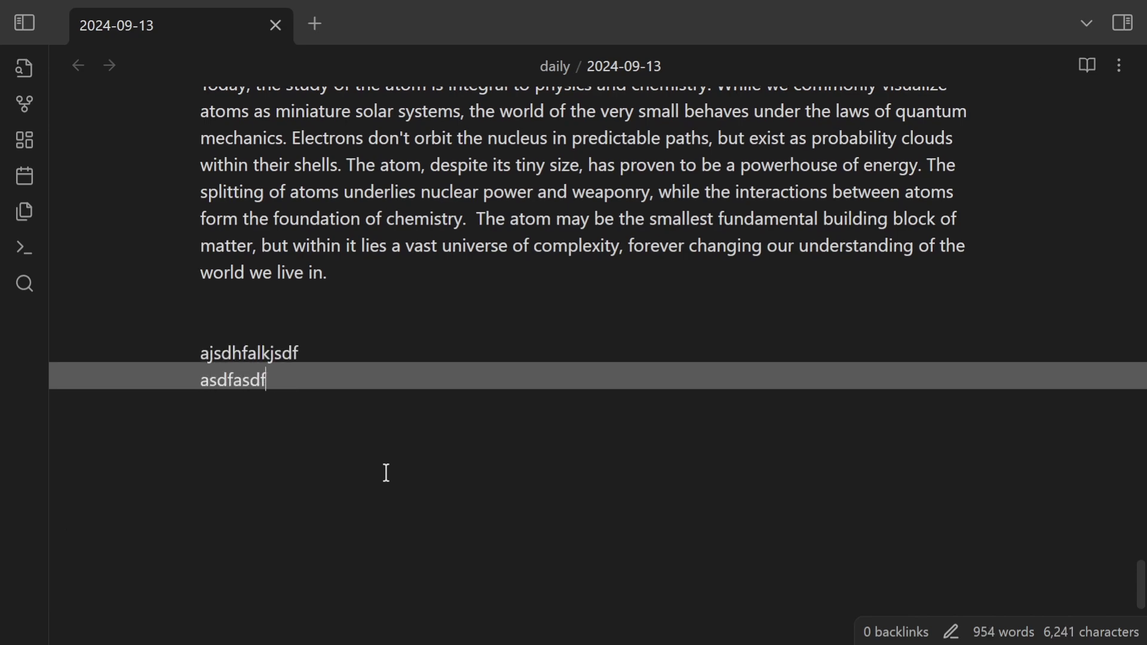
key("ctrl+BackSpace")
key("ctrl+BackSpace")
key("ctrl+BackSpace")
key("ctrl+BackSpace")
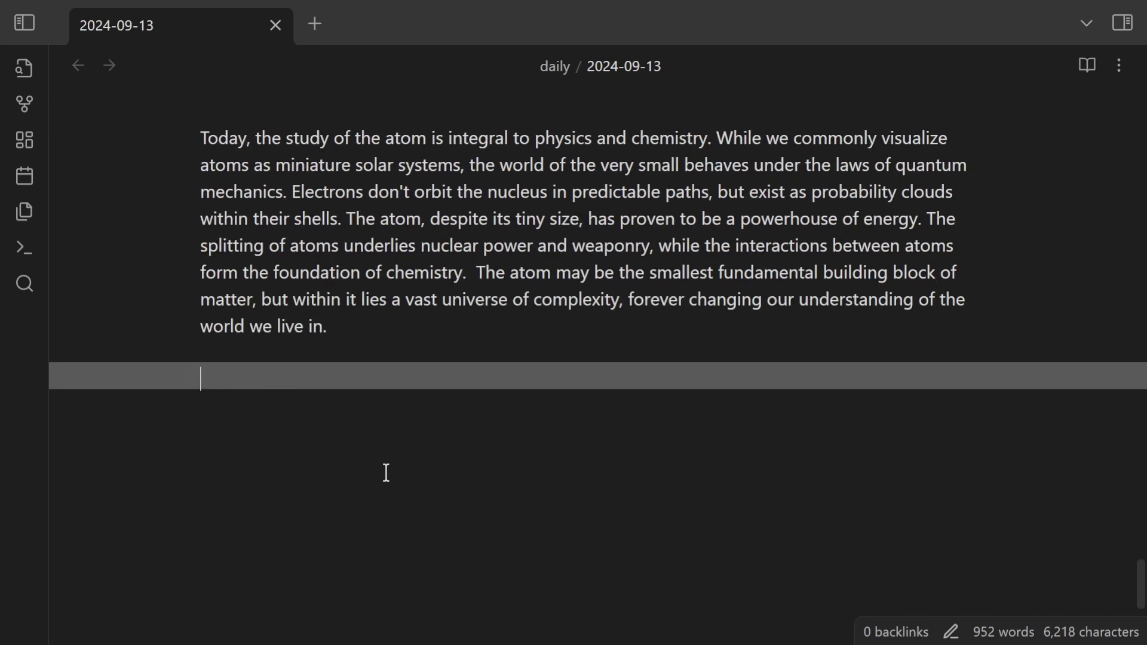
In Typewriter Mode settings, clear the dark-theme #444 and light-theme #ddd line highlight colours
key("ctrl+comma")
left_click(897, 304)
type("type")
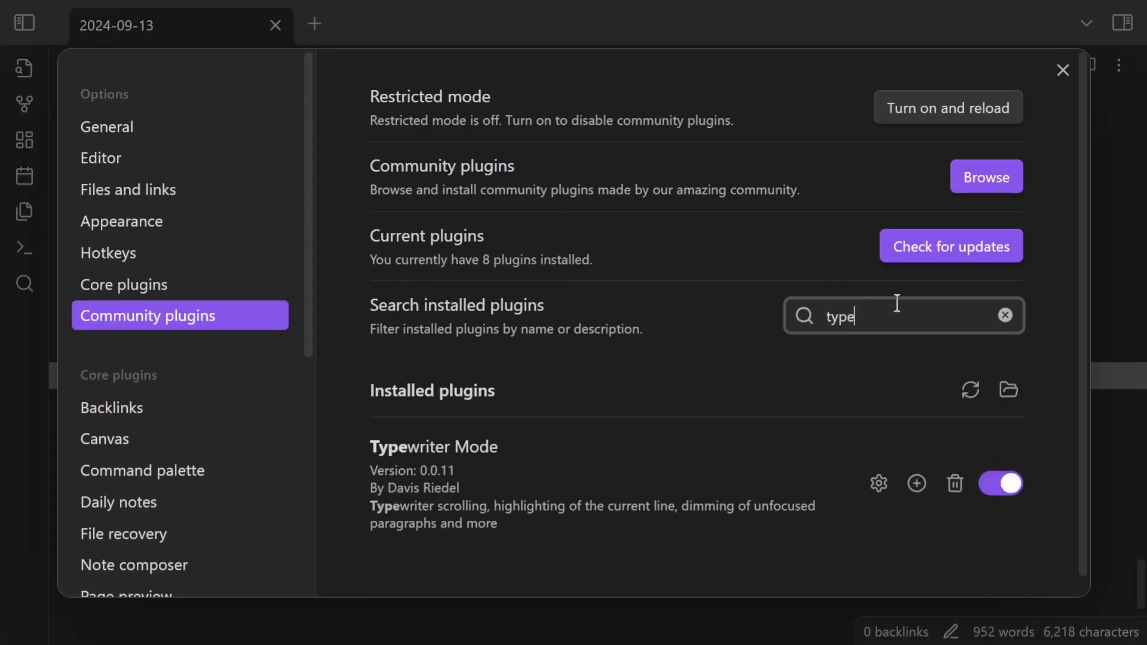
left_click(878, 491)
scroll(760, 371, "down", 15)
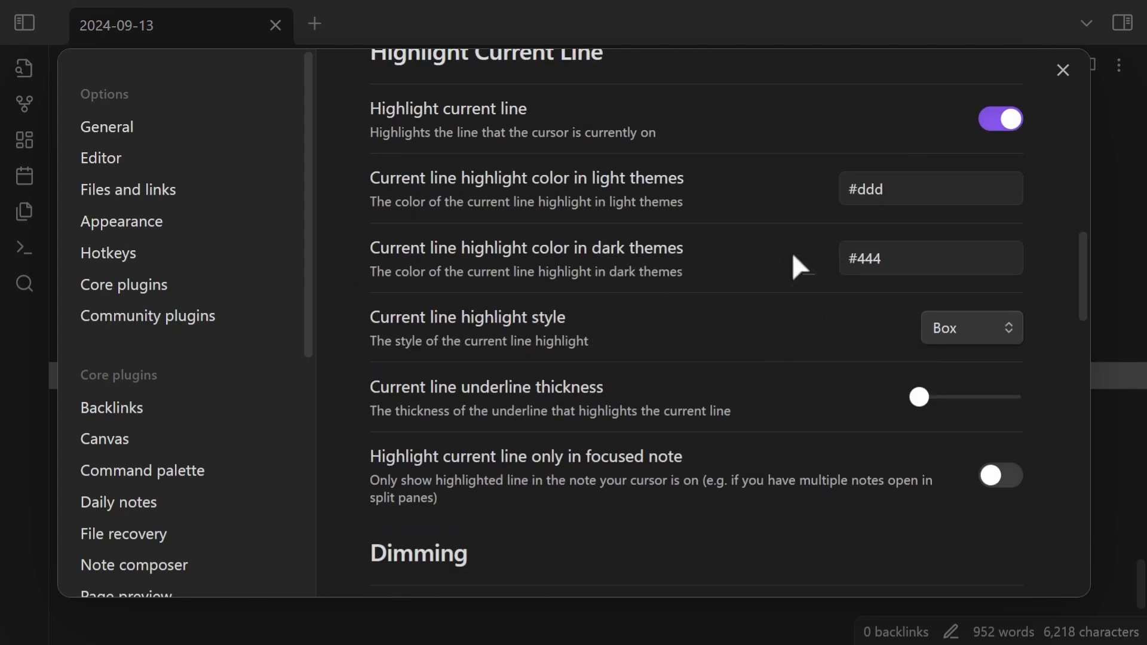
left_click(890, 263)
key("ctrl+a")
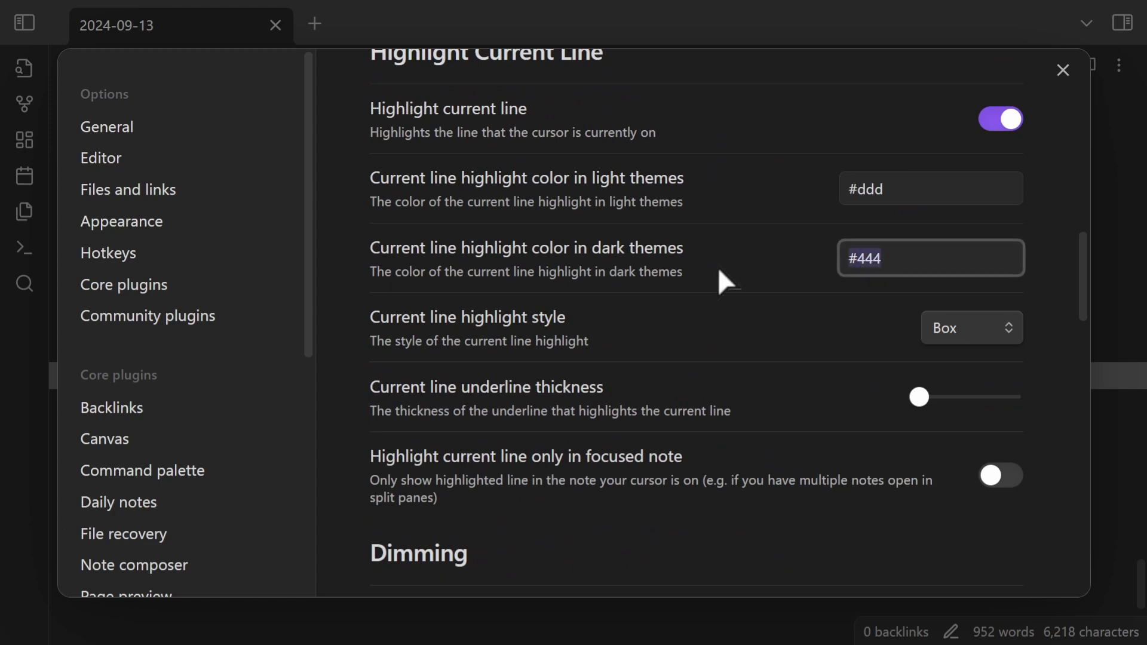
key("BackSpace")
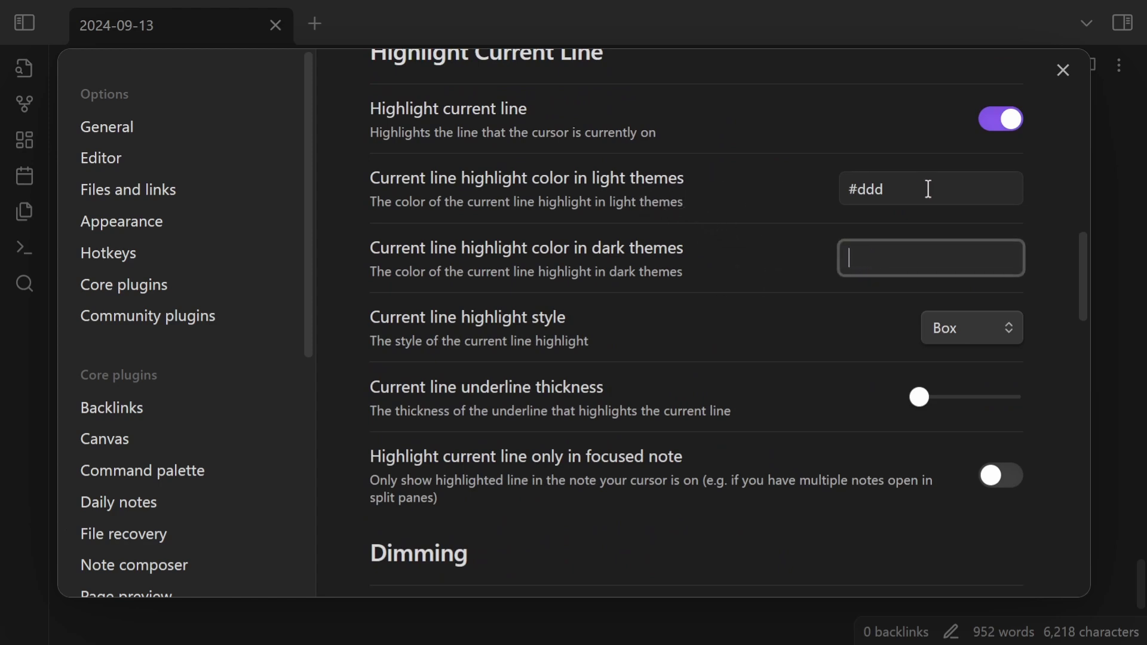
left_click_drag(927, 187, 742, 187)
key("BackSpace")
left_click(741, 238)
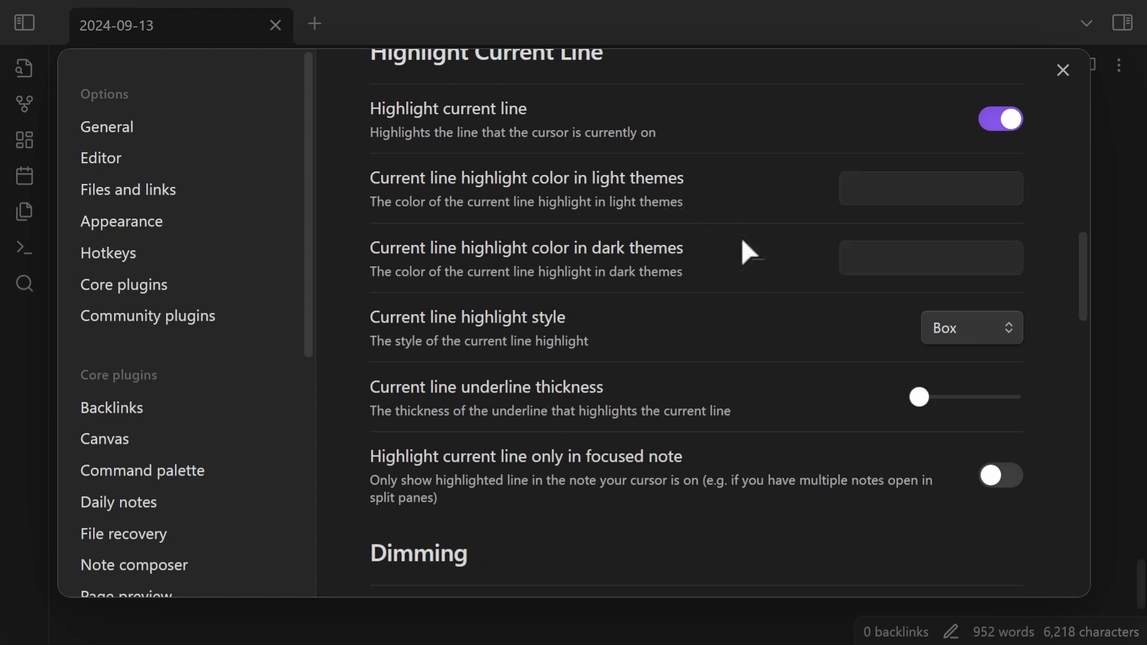
Type test lines 'asdf', 'asdf' and 'asdfasd' in the note
key("Escape")
type("asdf")
key("Return")
type("asdf")
key("Return")
type("asdf")
key("Return")
type("asdfasd")
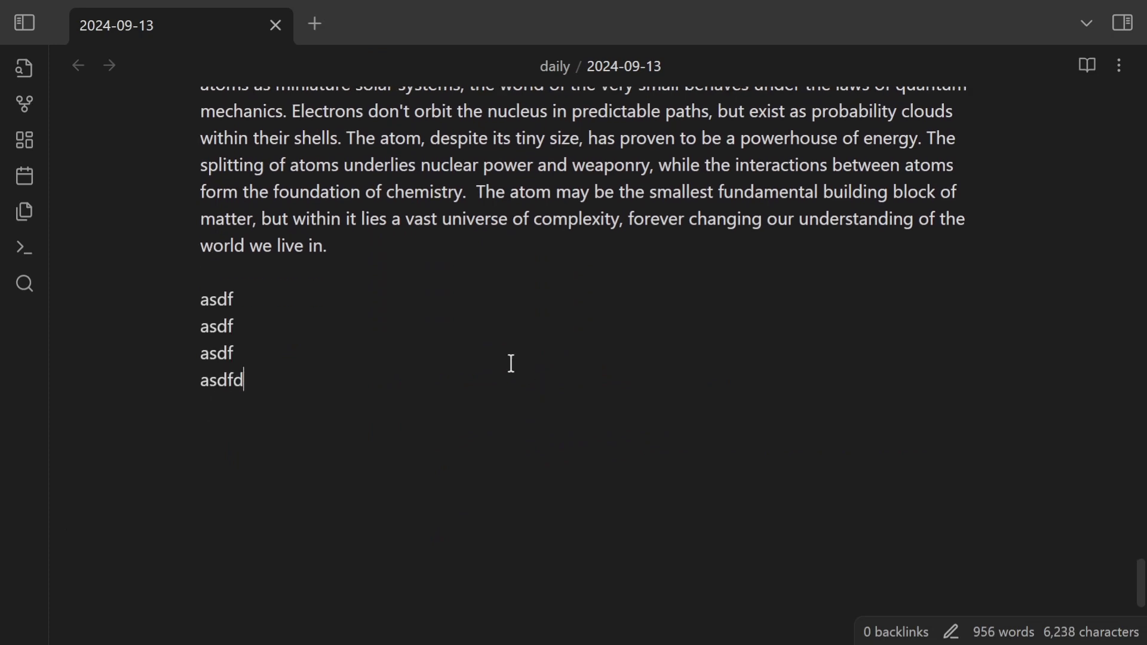
Set the dark-theme line highlight colour to red and type two more test lines
key("ctrl+comma")
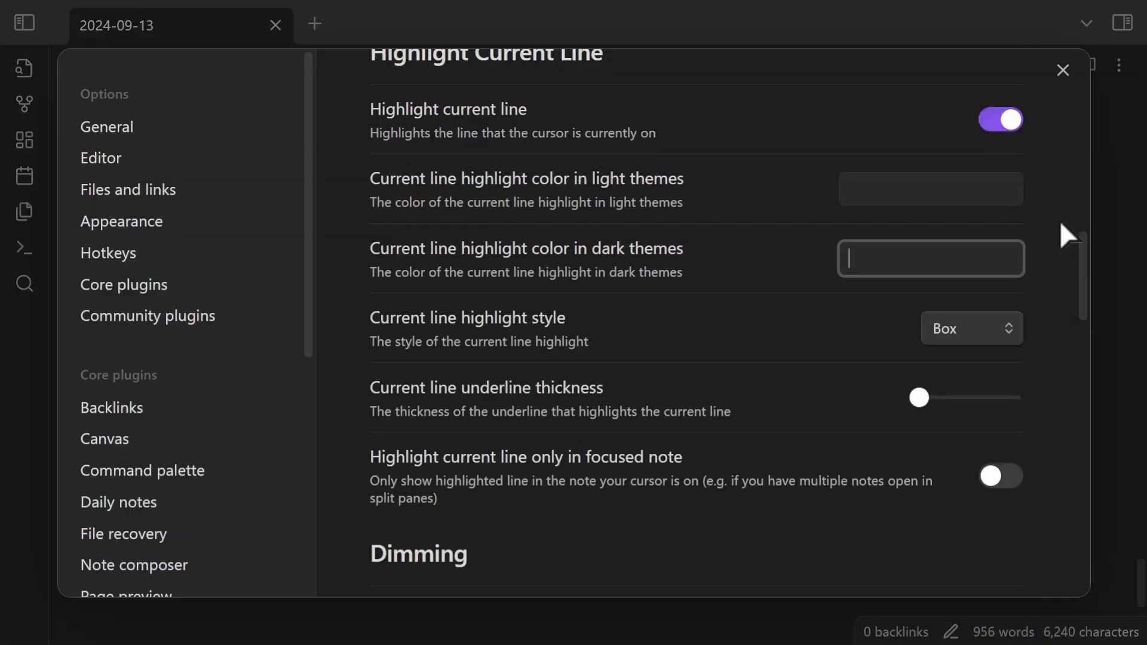
left_click(953, 258)
type("red")
key("Escape")
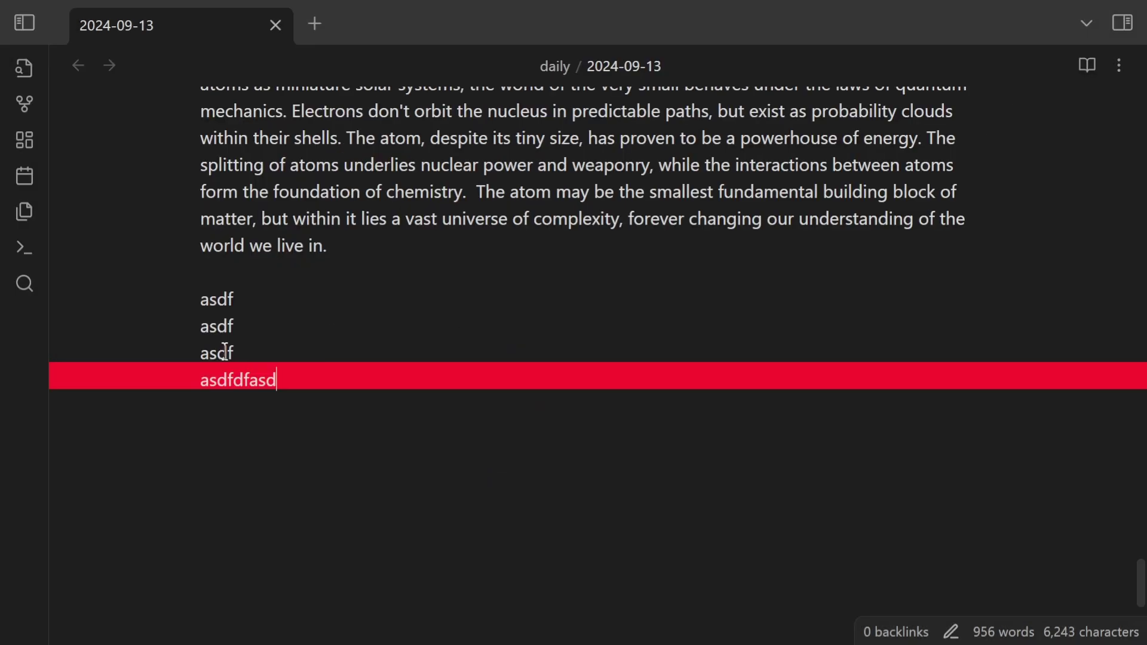
key("Return")
key("Return")
type("asdfasdf")
key("Return")
type("asdf")
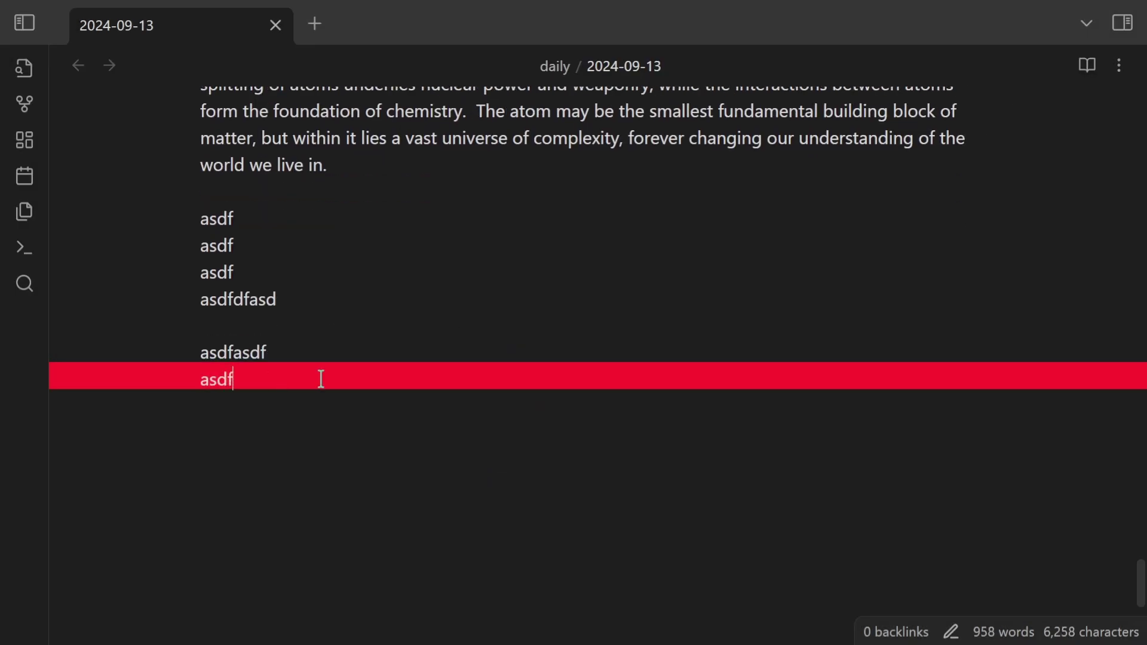
Change the dark-theme highlight colour to blue and add an 'adfasdf' line
key("ctrl+comma")
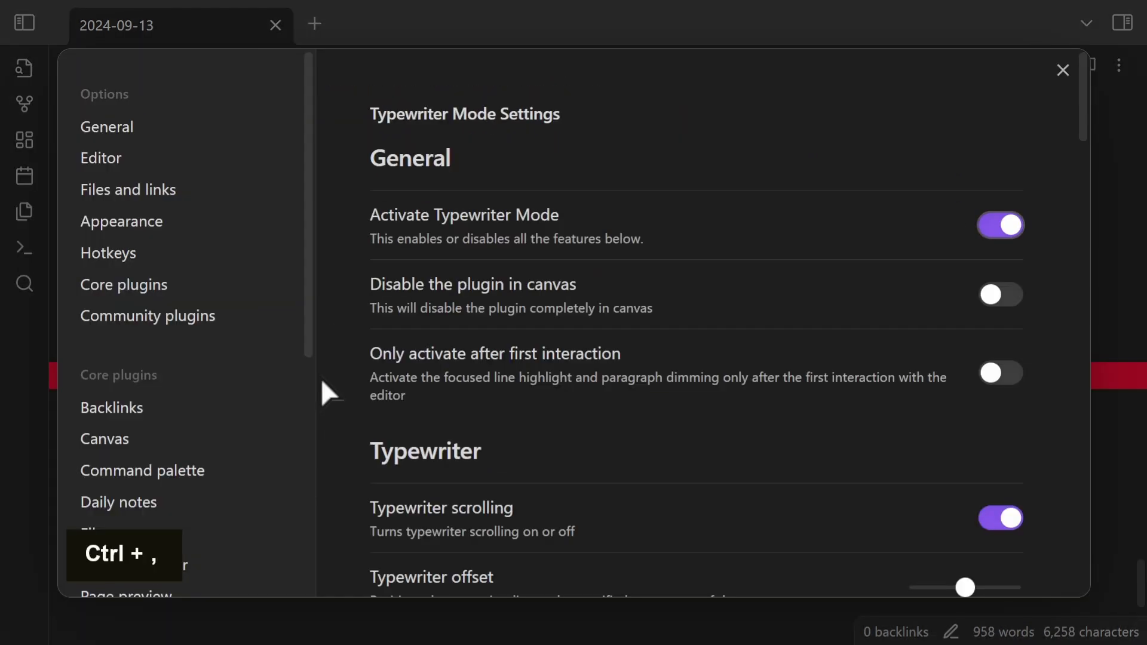
scroll(321, 378, "down", 10)
left_click(904, 153)
key("ctrl+a")
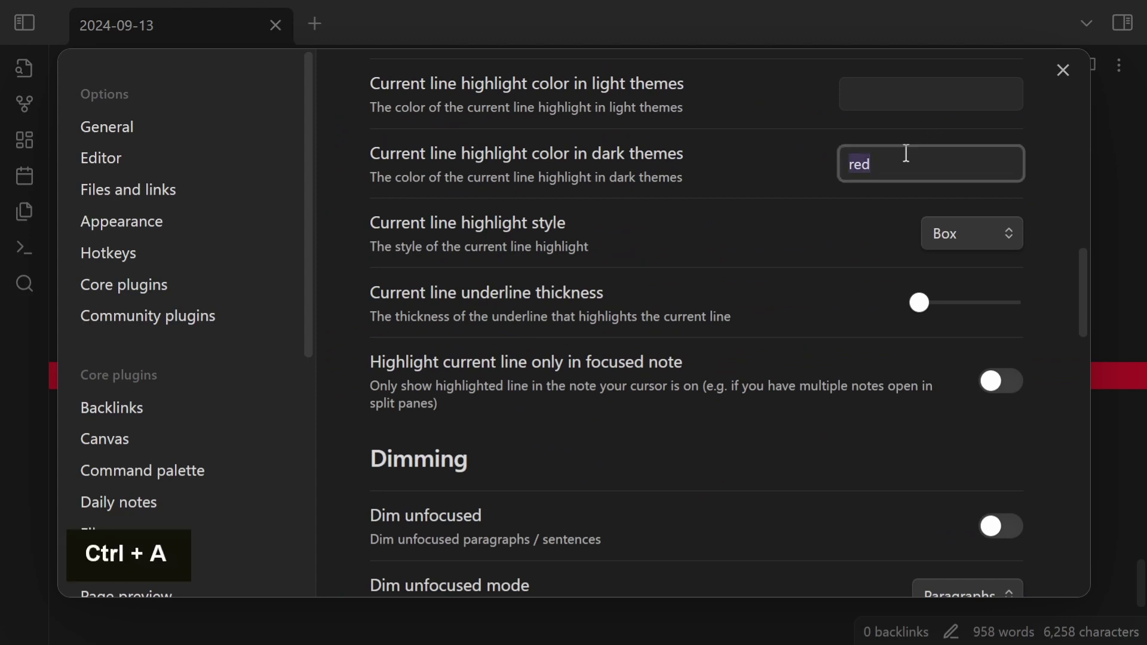
type("blue")
key("Escape")
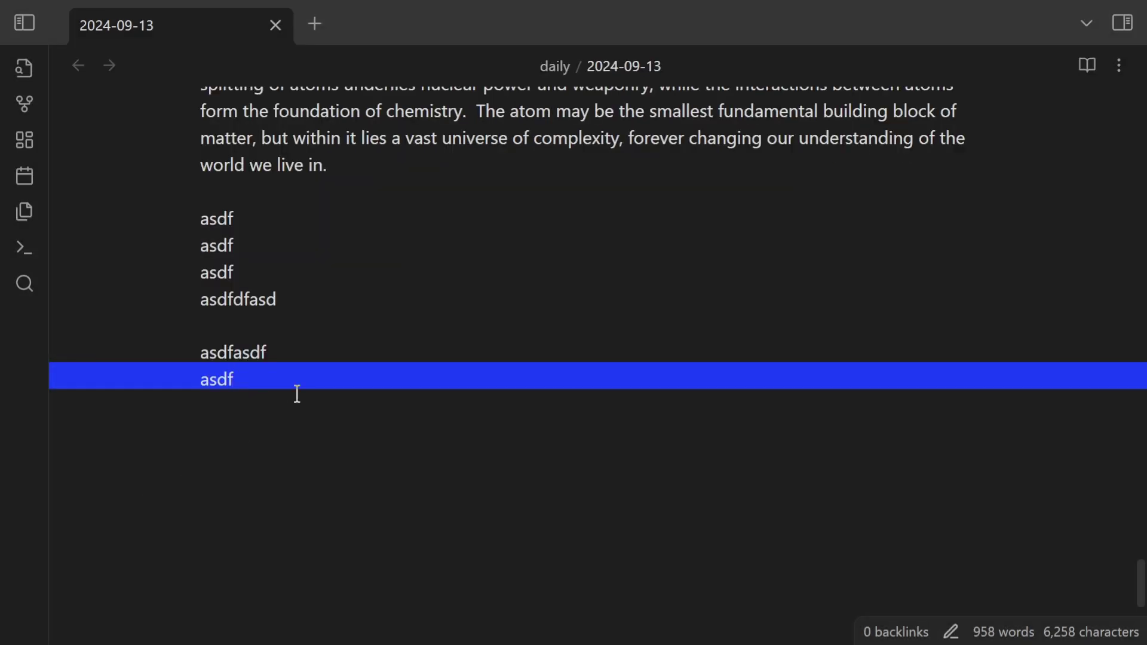
key("Return")
key("Return")
type("adfasdf")
key("Return")
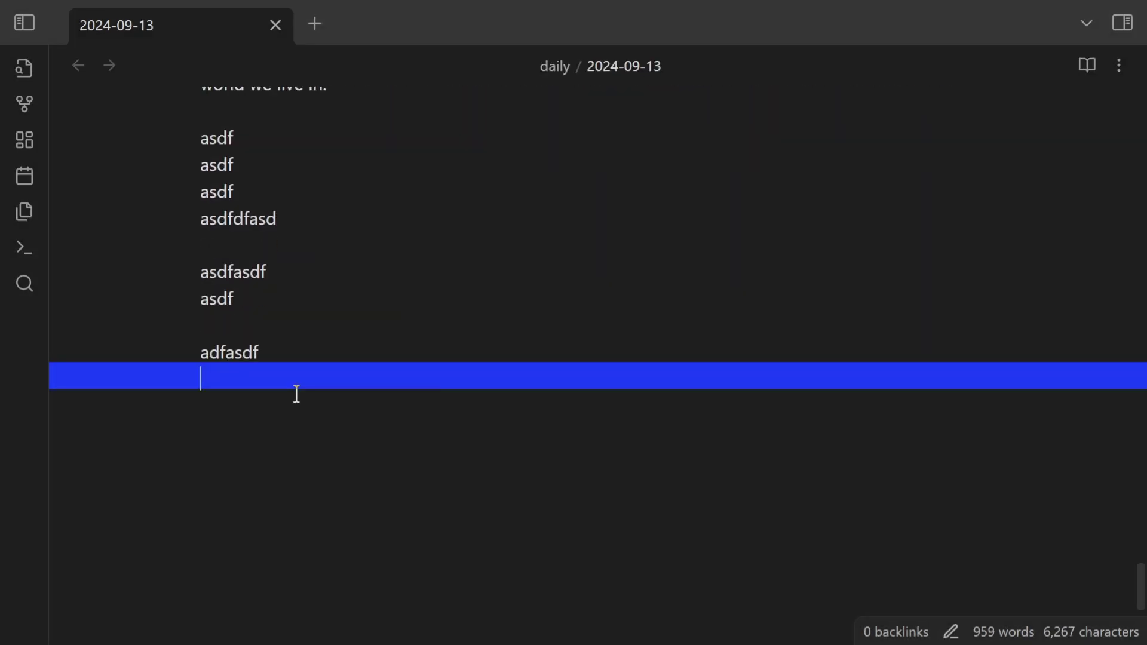
Reopen Settings and scroll through the Typewriter Mode options
key("ctrl+comma")
scroll(488, 417, "down", 10)
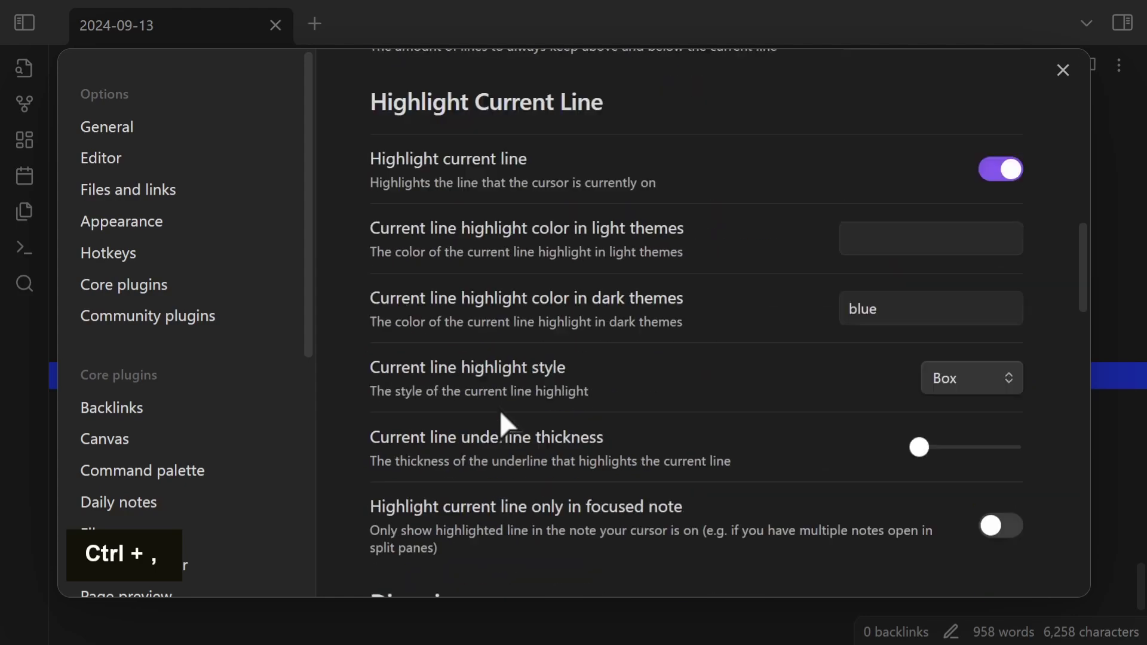
scroll(843, 361, "up", 8)
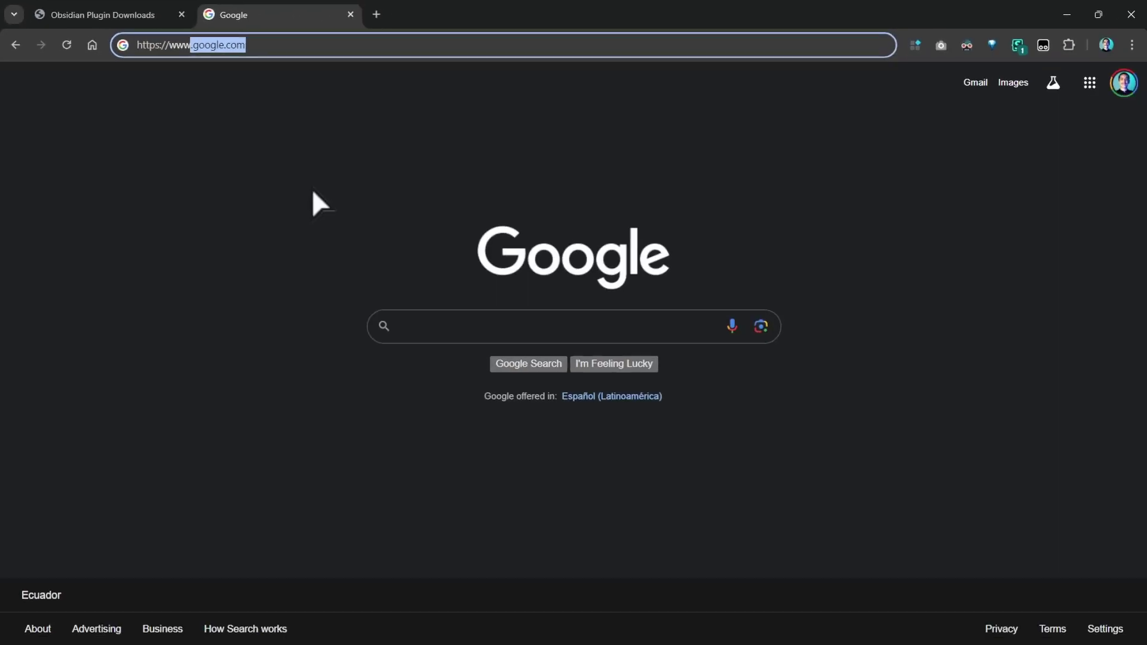
Search Google for 'hex color', set the picker to #1f6f91 and copy its hex code
left_click(442, 332)
type("hex color")
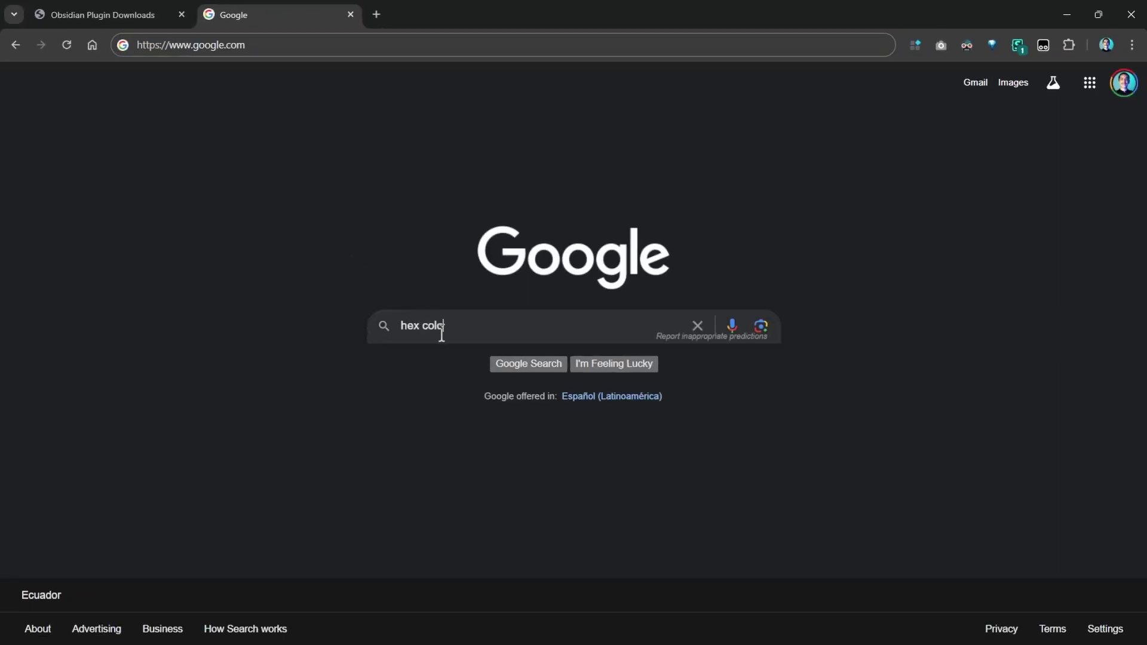
key("Return")
left_click_drag(511, 288, 544, 257)
left_click(383, 470)
type("#1f6f91")
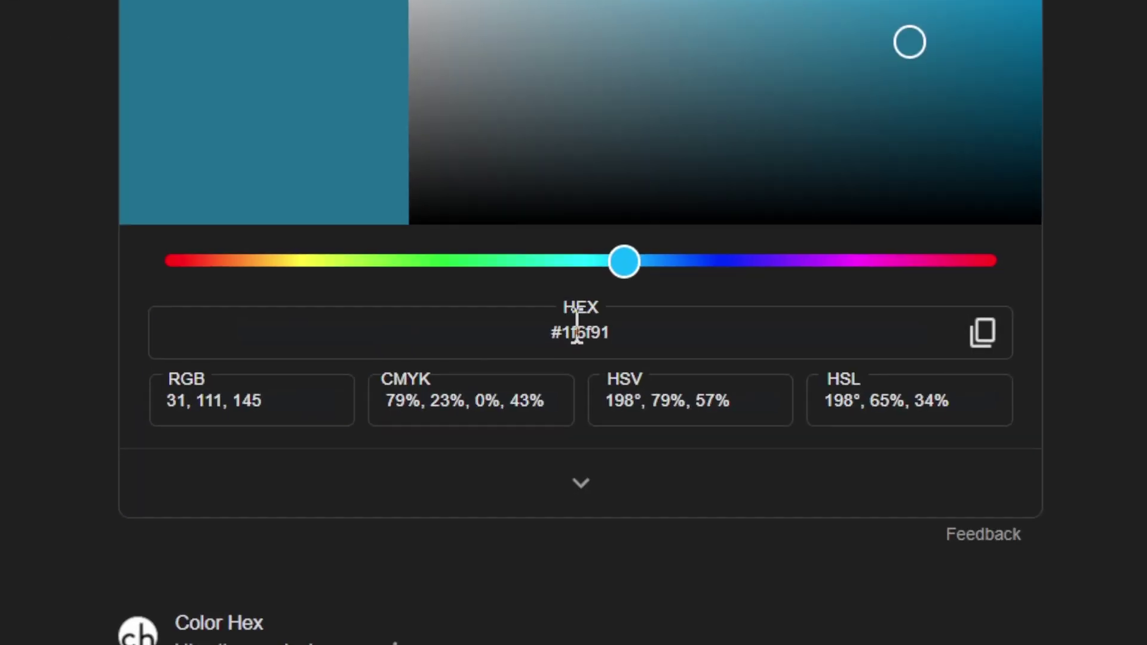
left_click(980, 353)
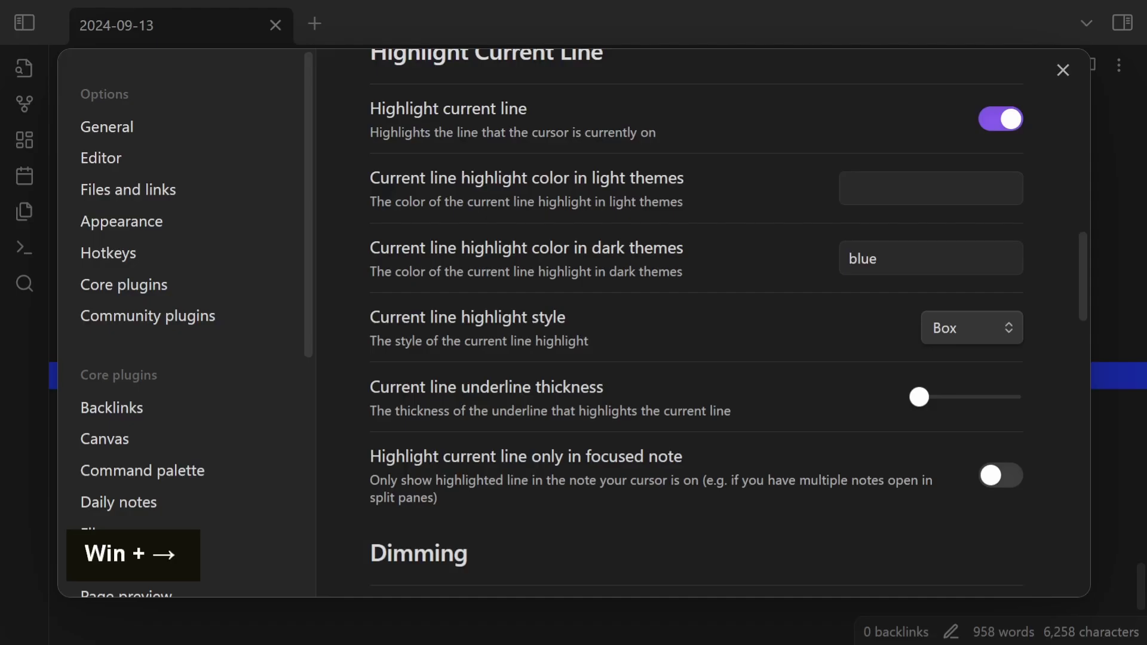
Paste #1f6f91 as the dark-theme highlight colour and type an 'asdfasdf' test line
left_click(848, 261)
key("ctrl+a")
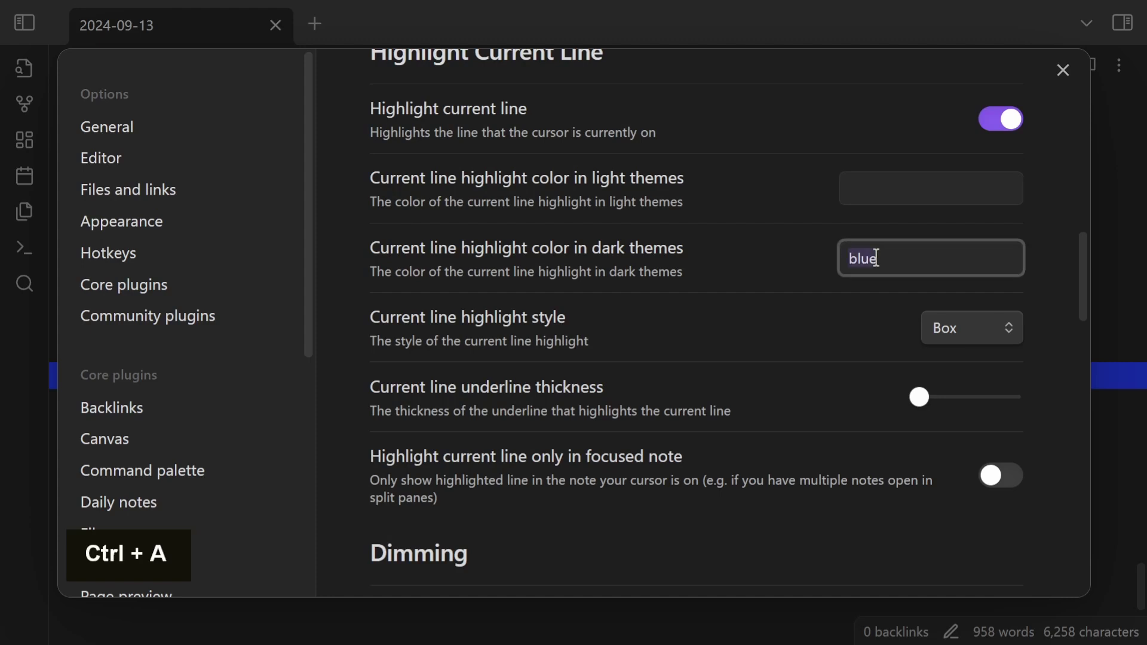
key("ctrl+v")
key("Escape")
type("asdfasdf")
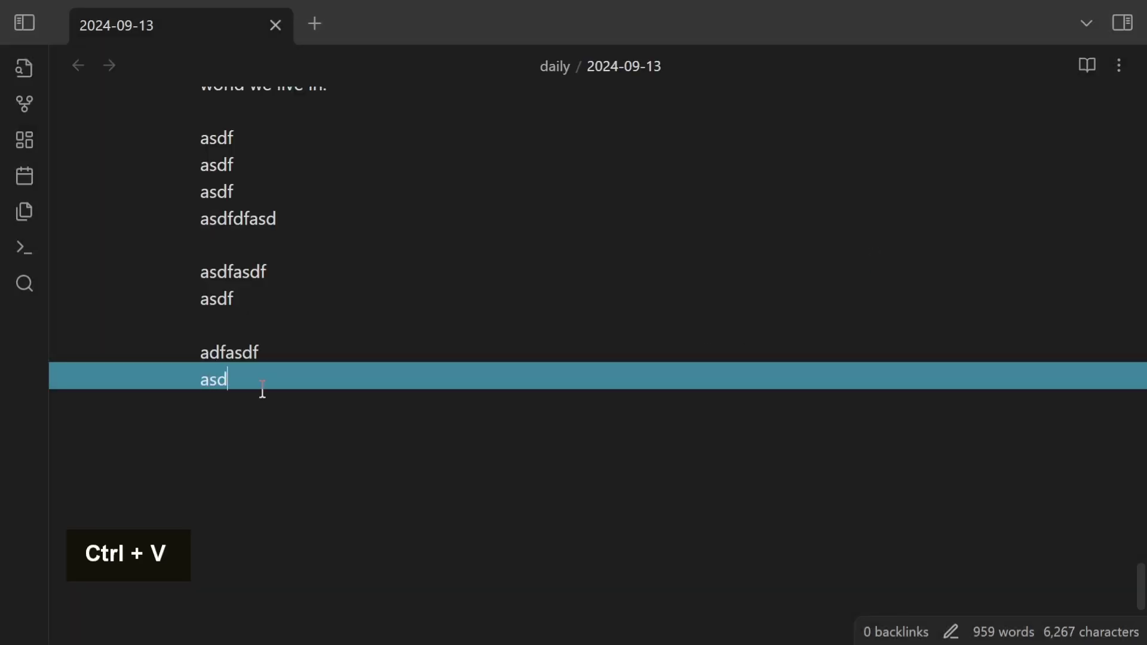
key("Return")
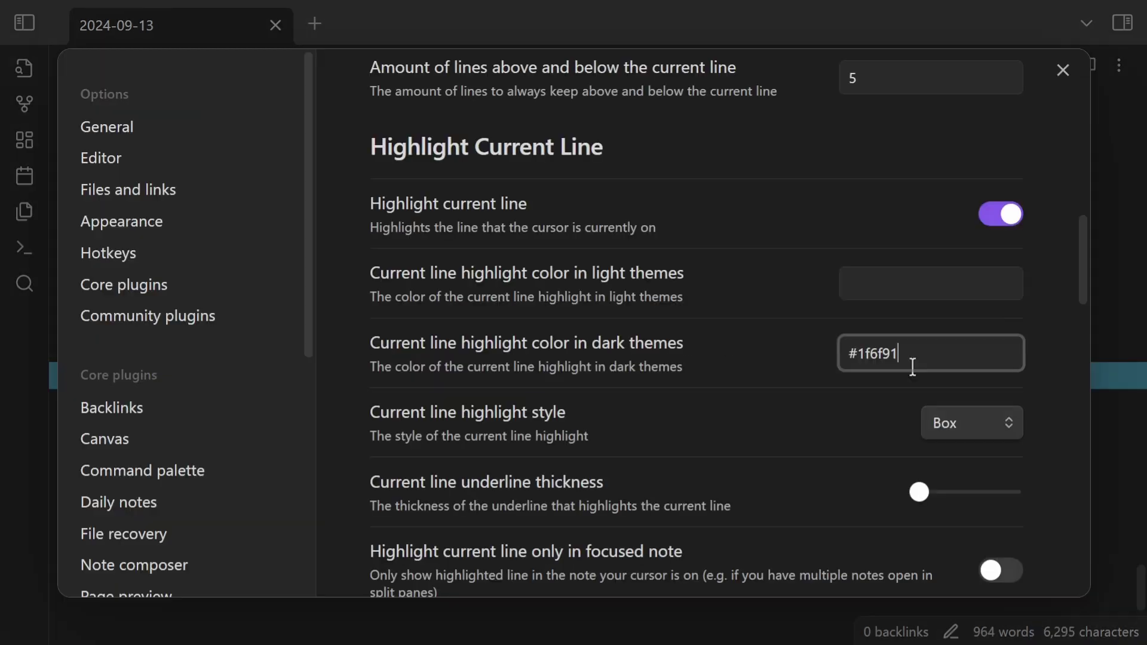
Clear the dark-theme highlight colour and add an 'asdfasdjfkhasdf' line to the note
key("ctrl+a")
key("BackSpace")
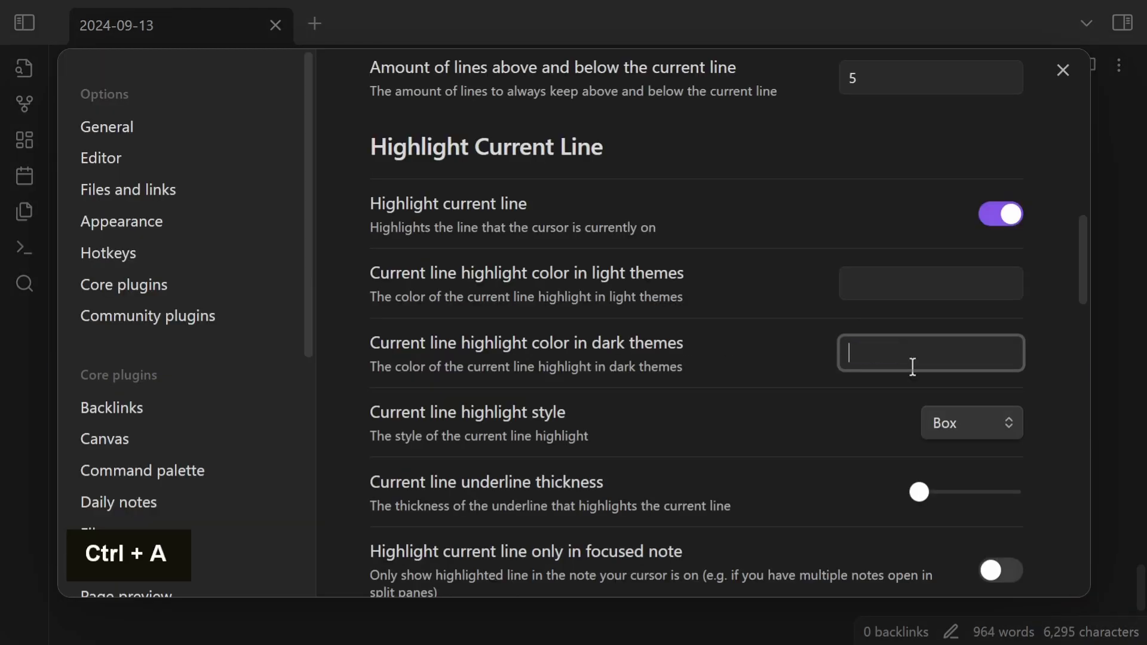
key("Escape")
key("Return")
type("asdfasdjfkhasdf")
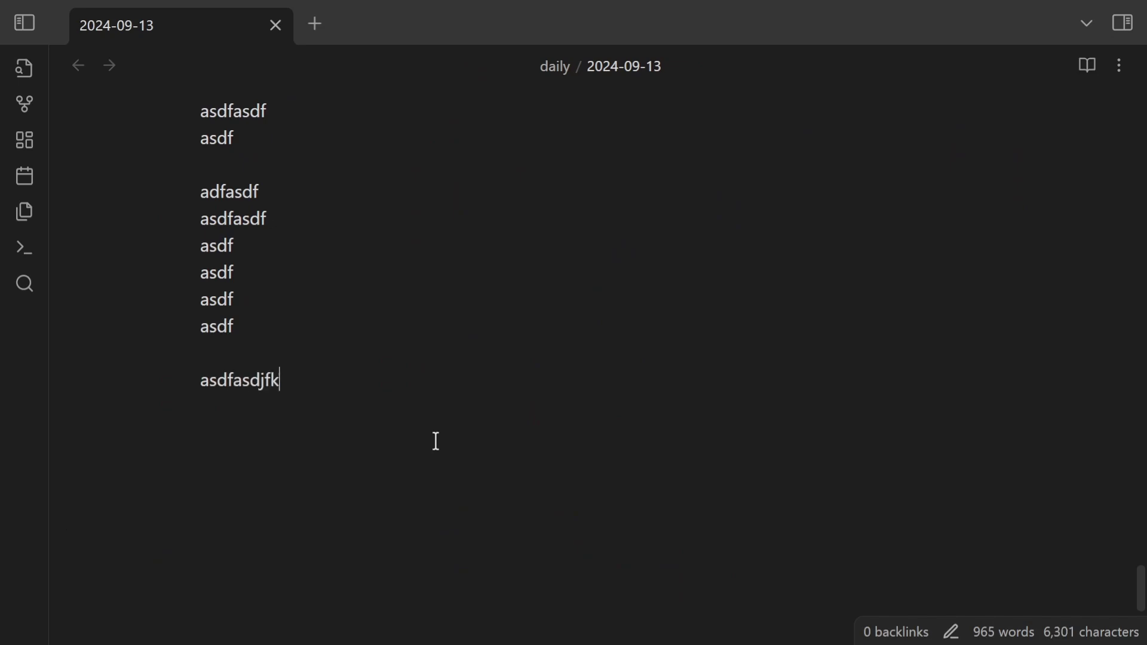
key("Return")
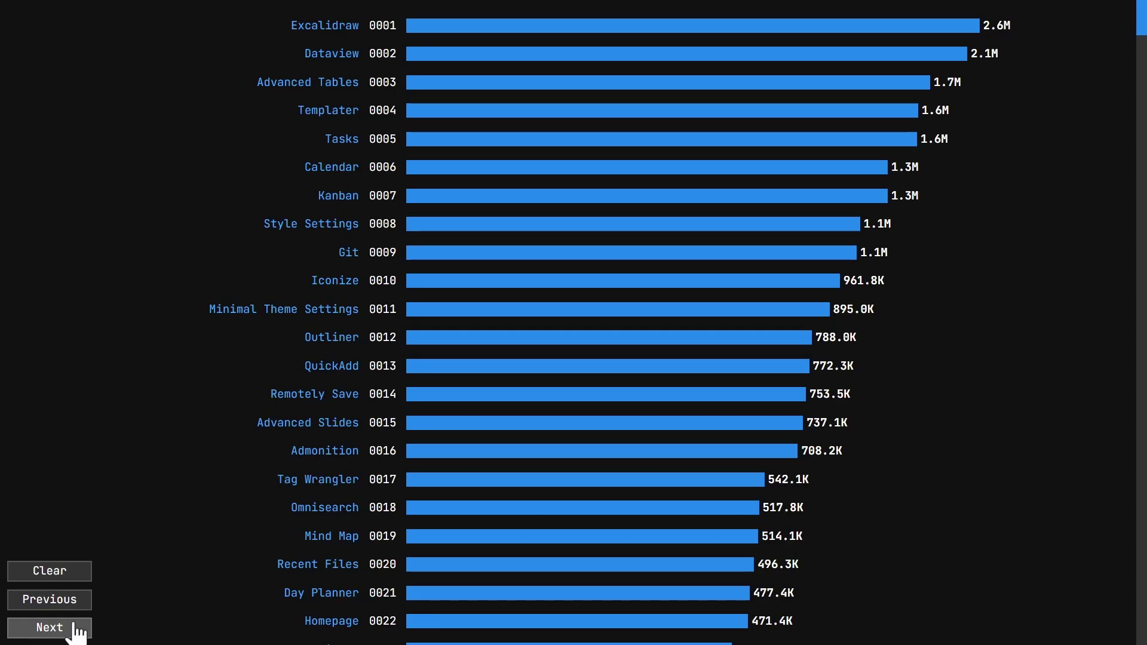
Search community plugins for 'Doubleshift' and install the Doubleshift plugin
left_click(50, 627)
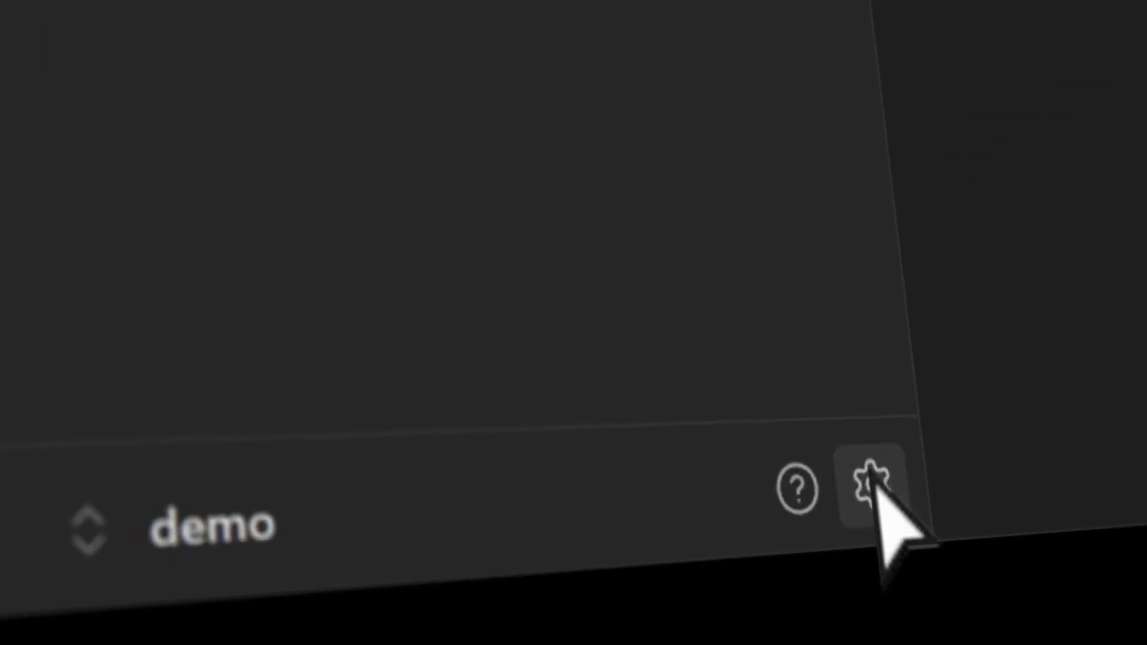
left_click(398, 583)
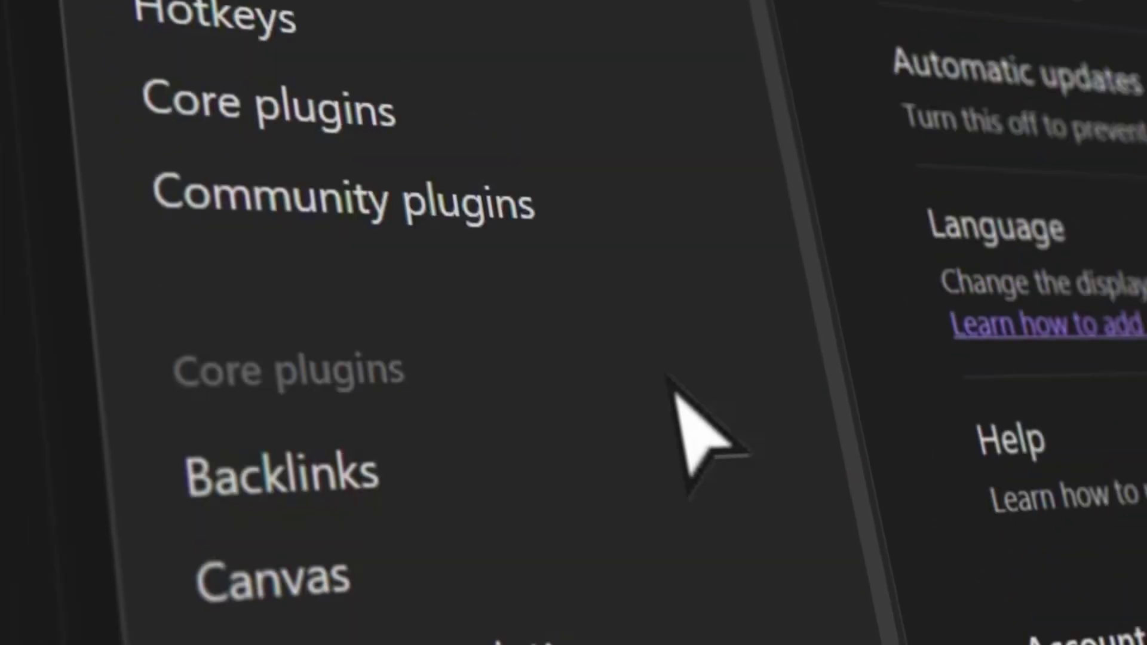
left_click(568, 200)
left_click(848, 398)
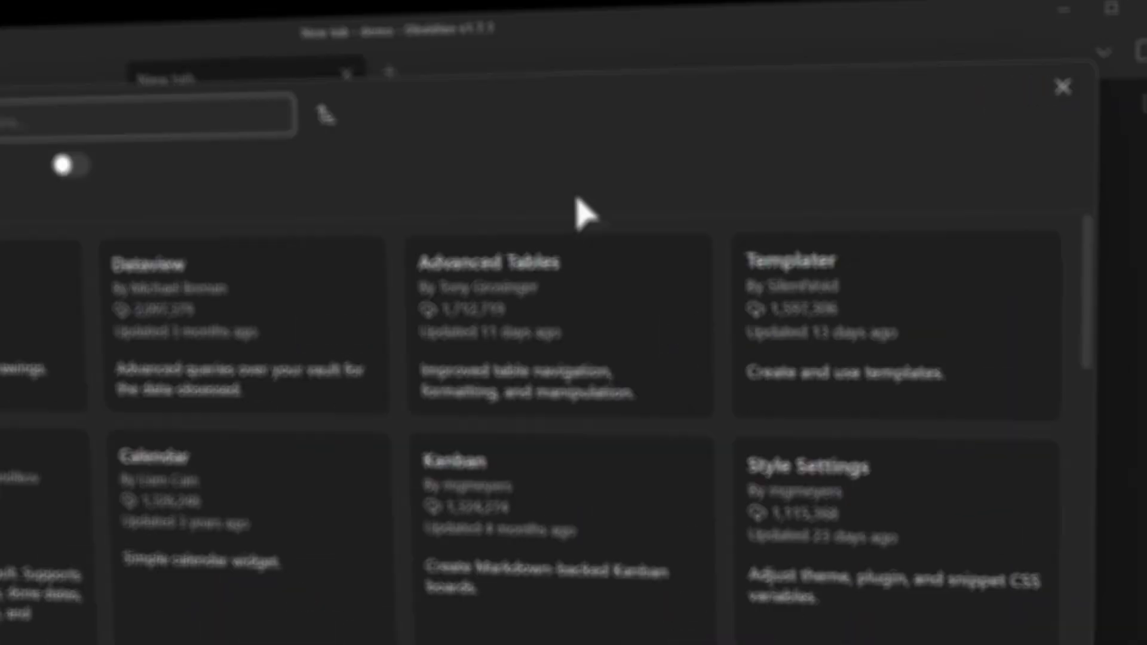
type("Doubleshift Qwyntex")
left_click(216, 228)
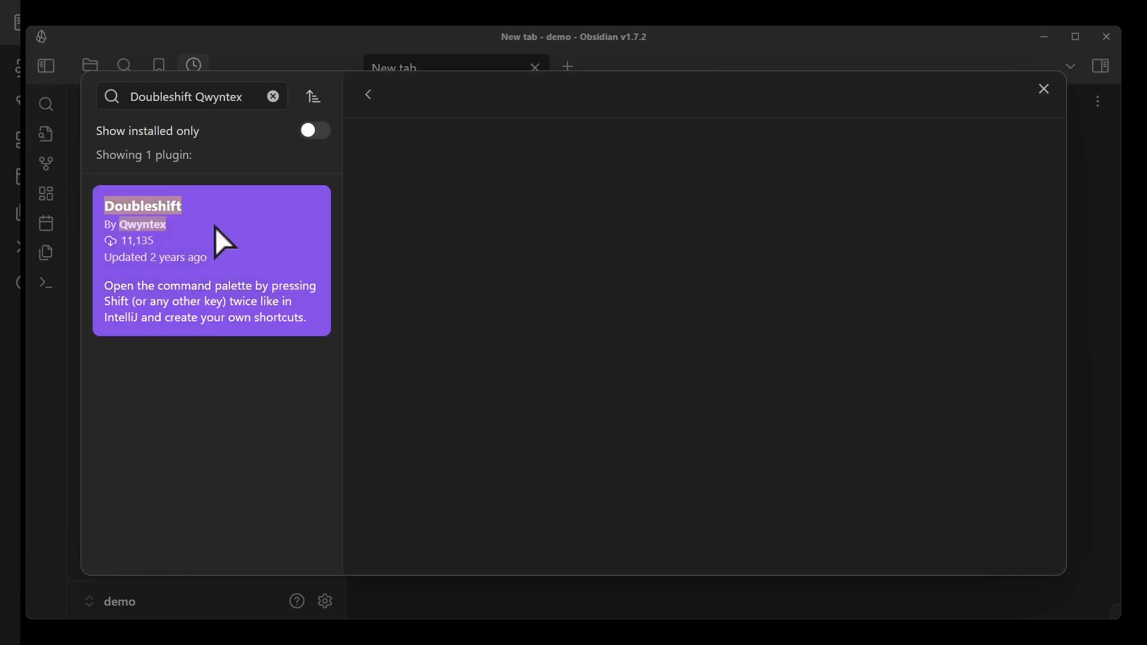
left_click(434, 370)
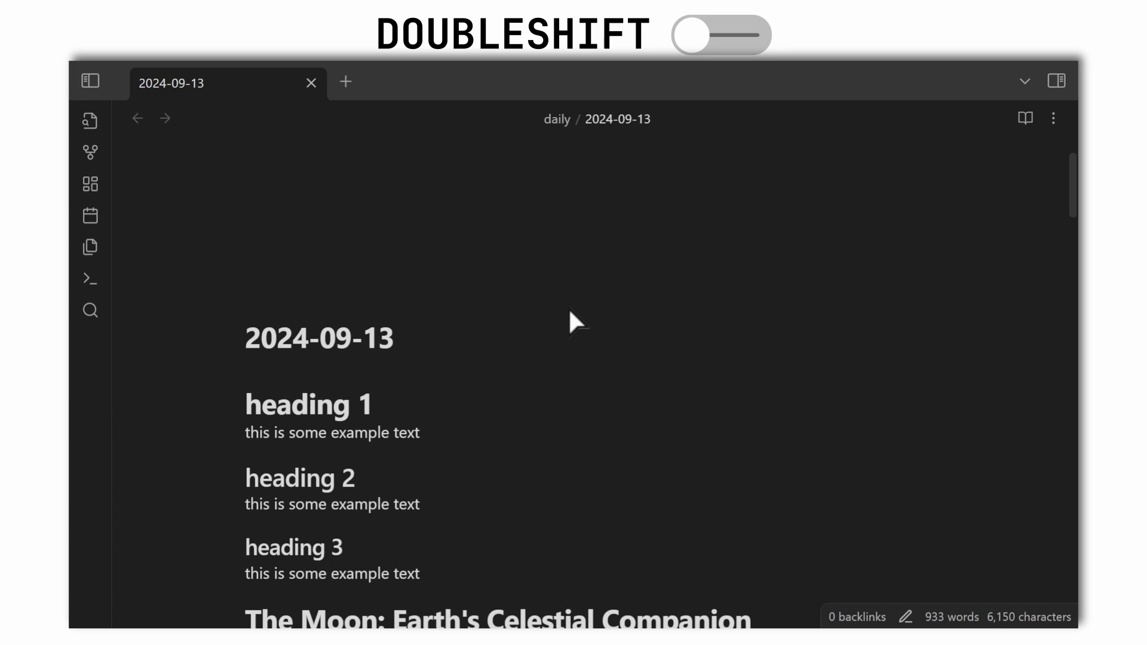
key("ctrl+p")
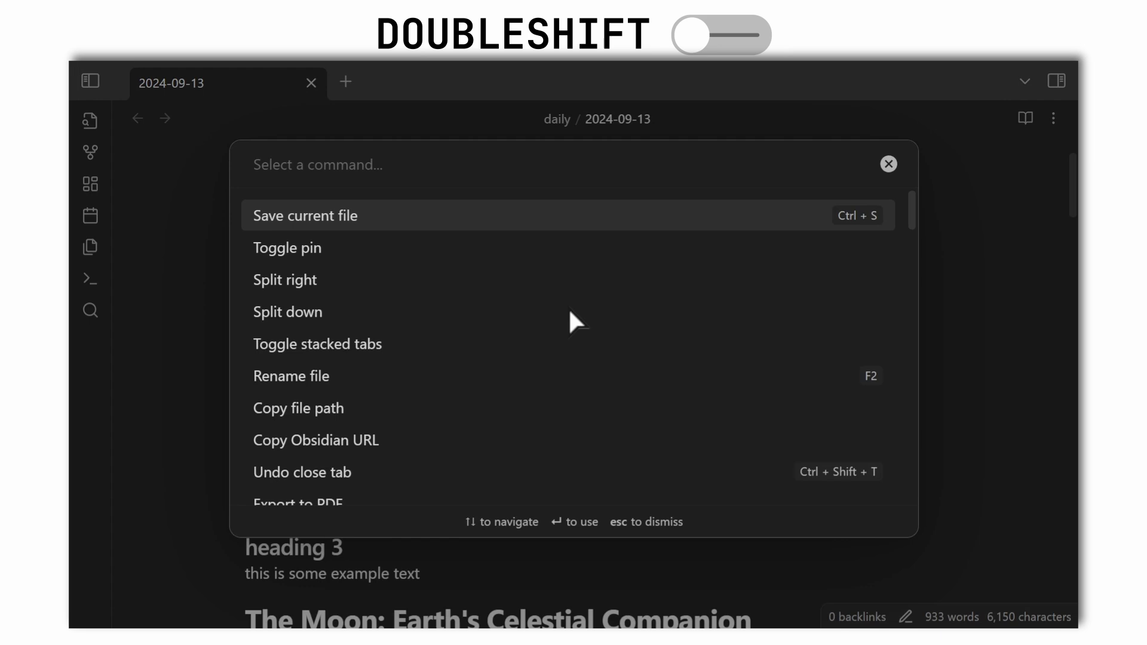
type("outli")
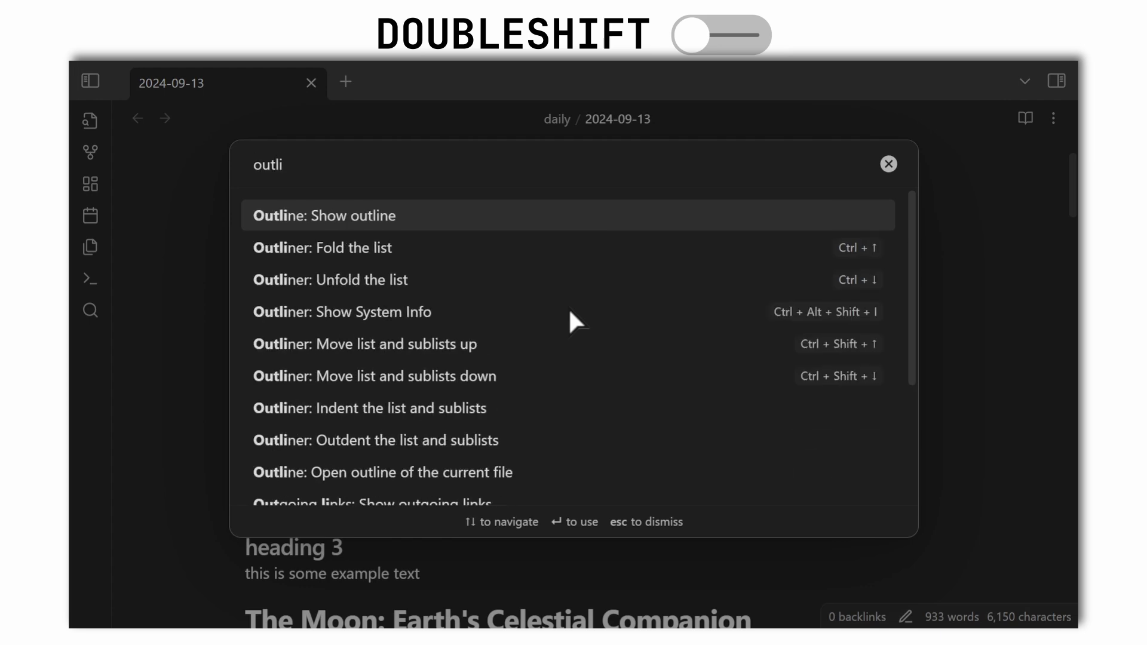
key("Return")
left_click(453, 376)
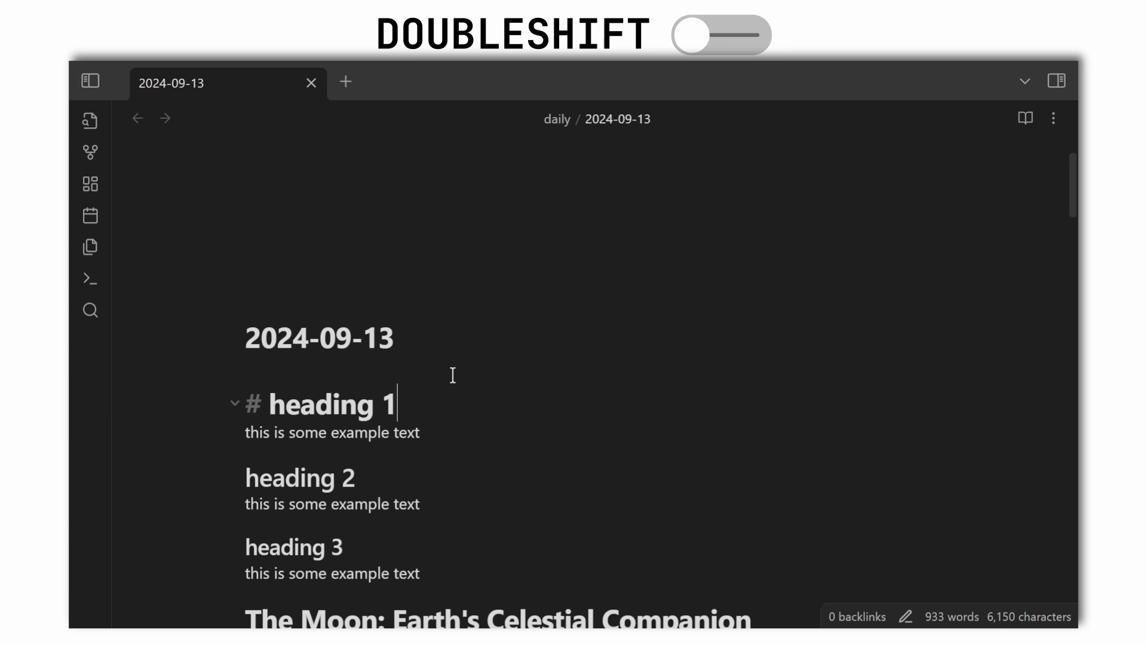
key("ctrl+p")
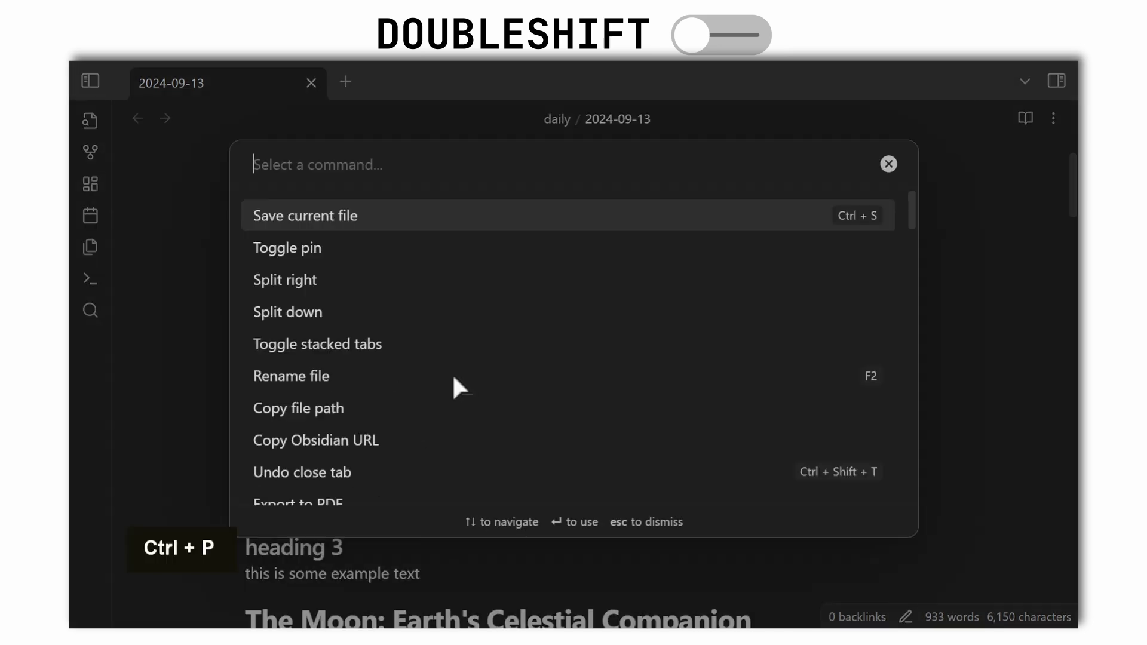
left_click(113, 556)
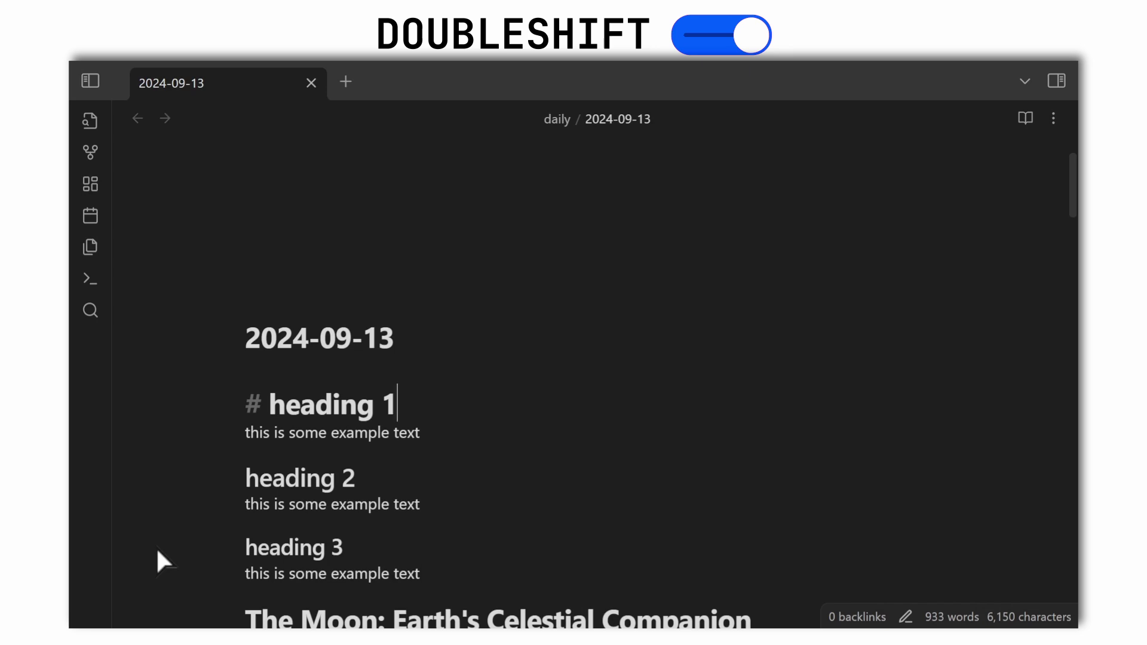
key("shift")
key("shift")
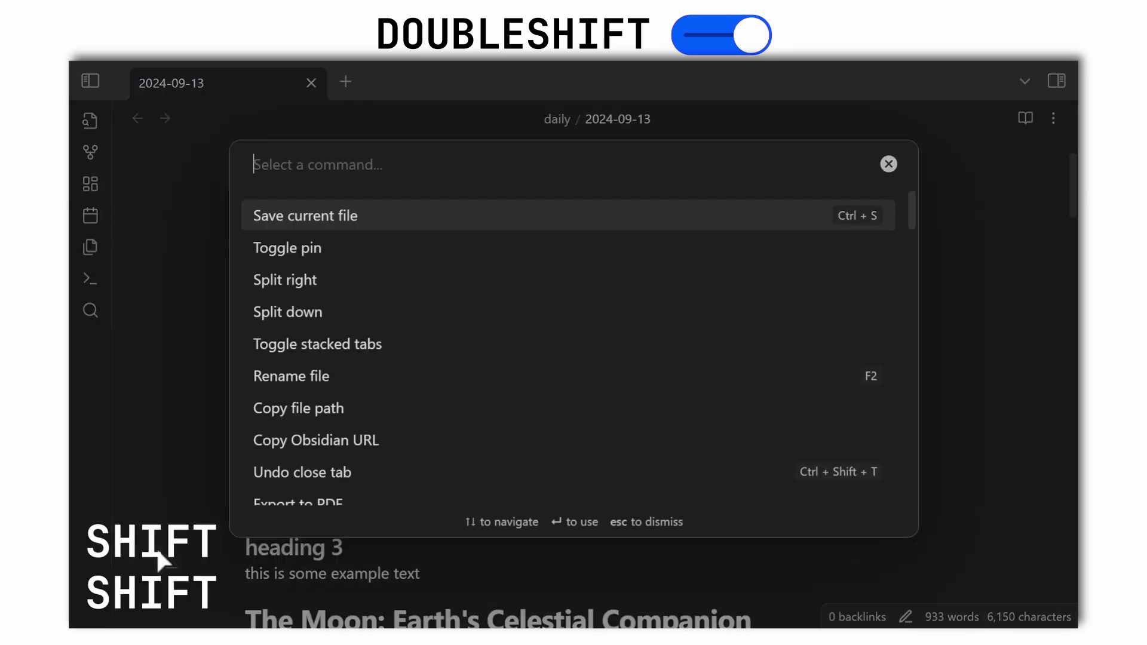
type("bac")
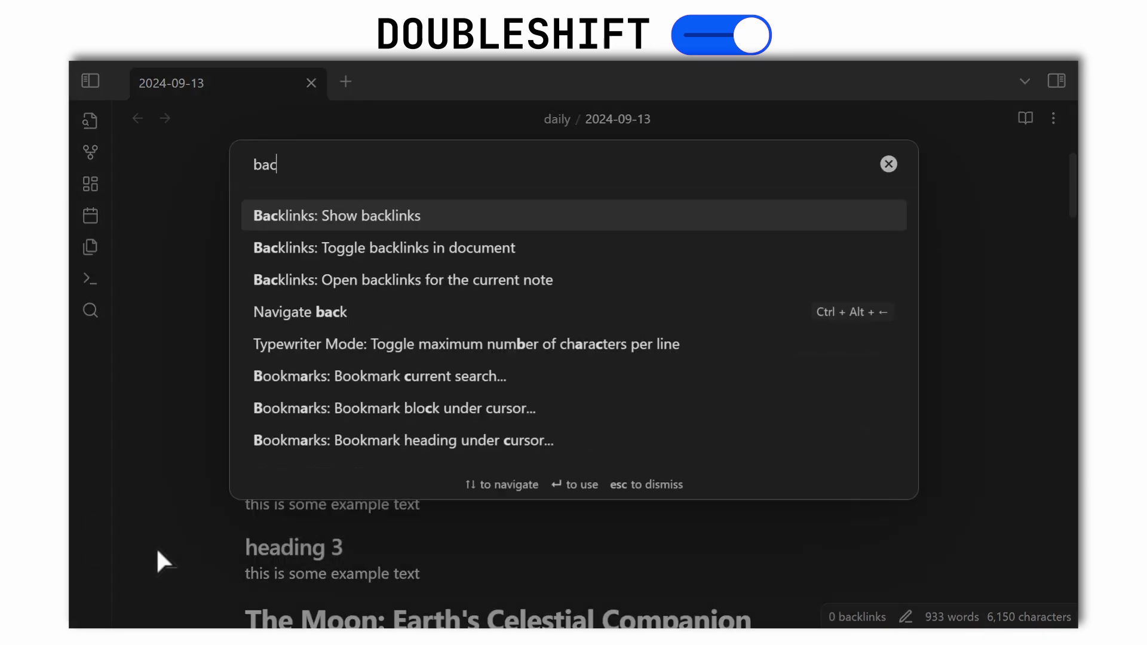
key("Return")
left_click(1057, 80)
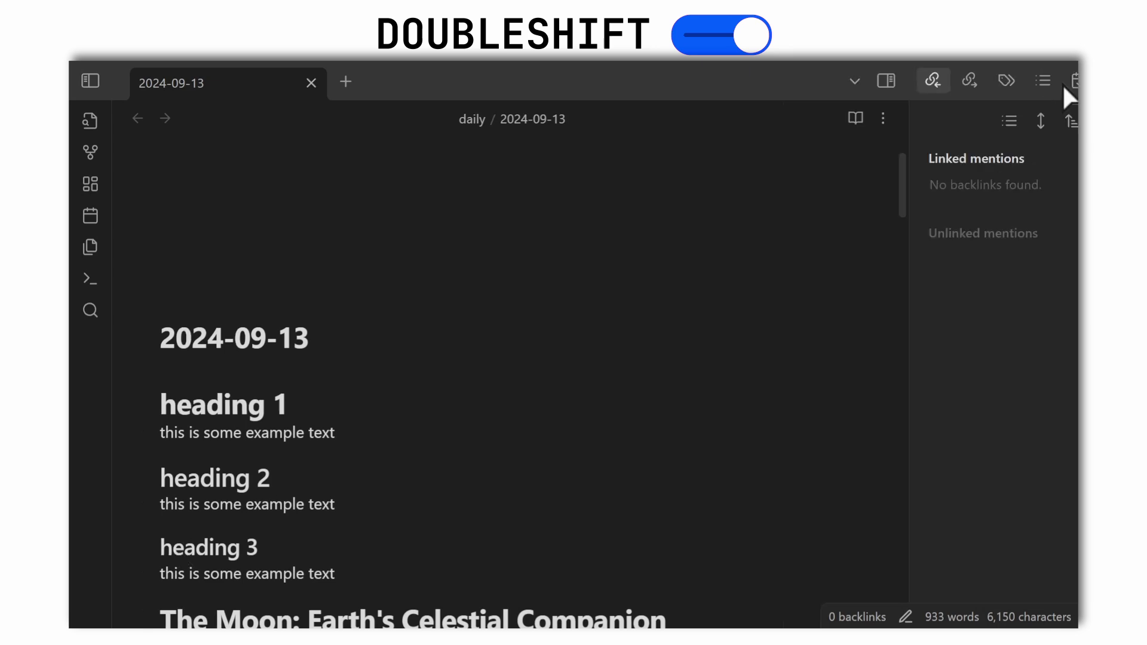
left_click(530, 389)
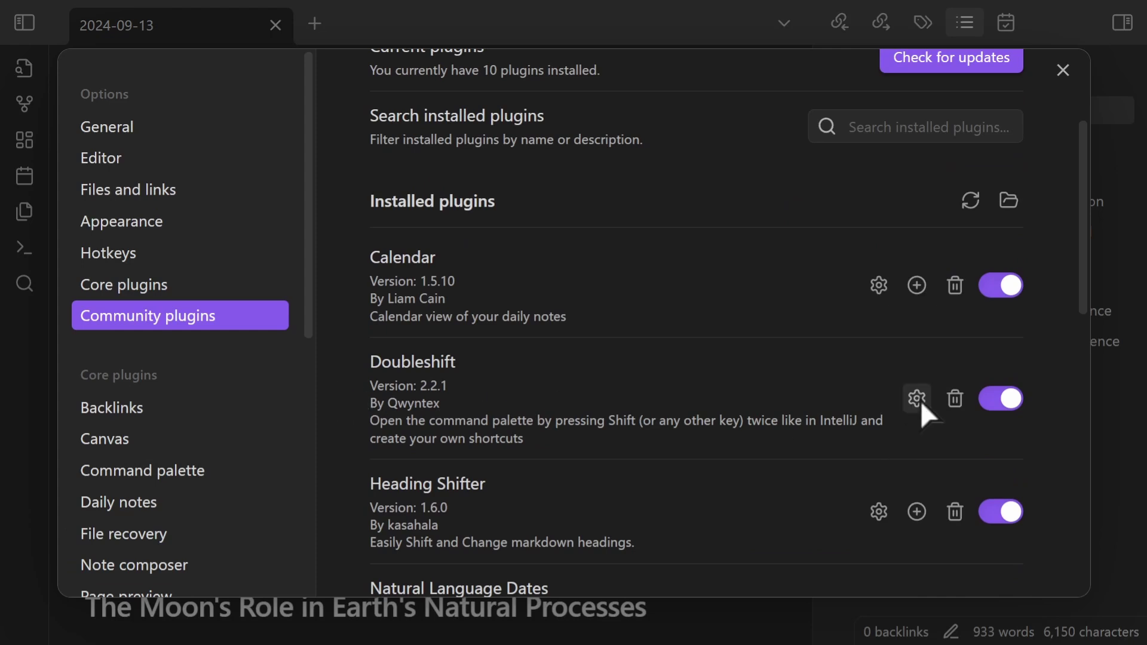
Add a second Doubleshift shortcut for the quick switcher and bind it to Alt
left_click(917, 399)
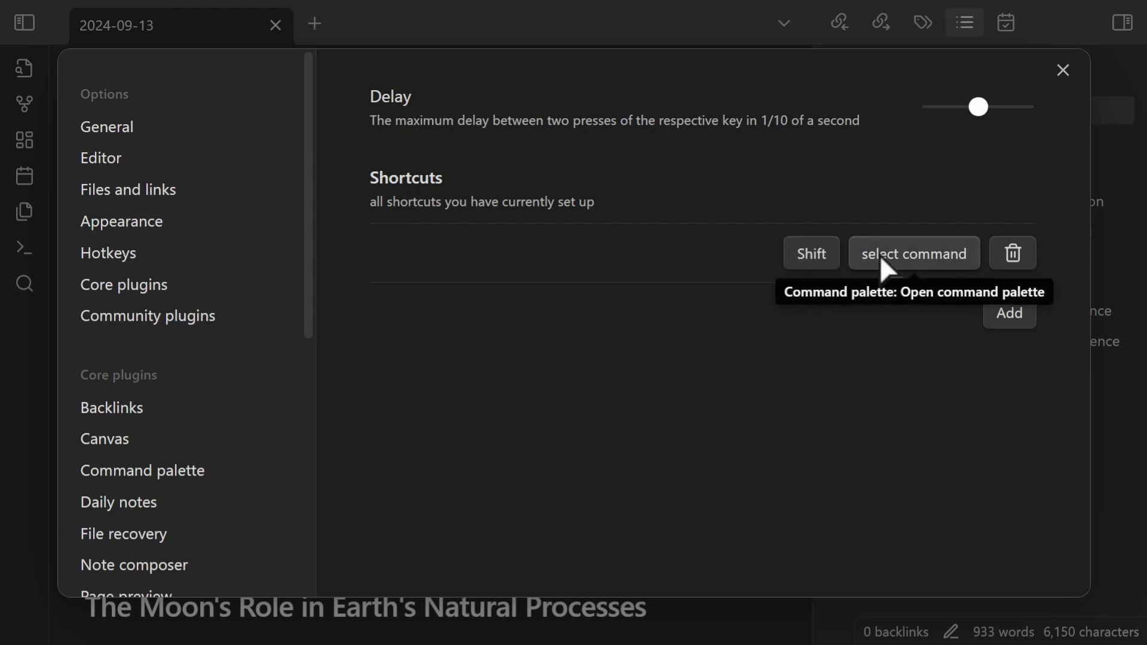
left_click(1010, 313)
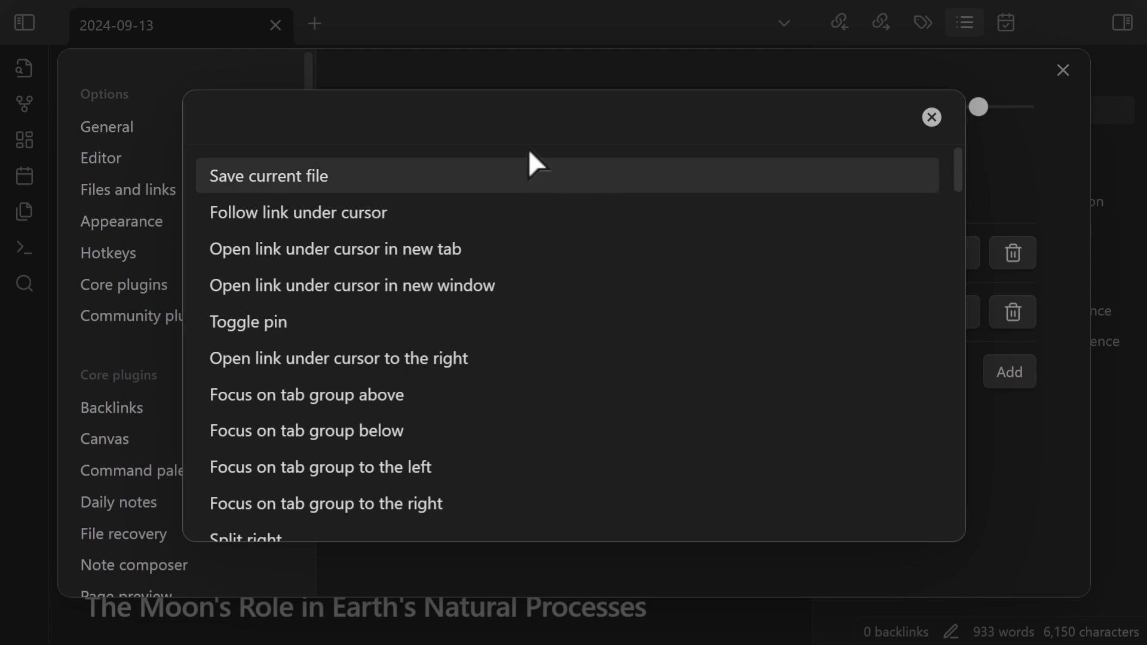
type("qi")
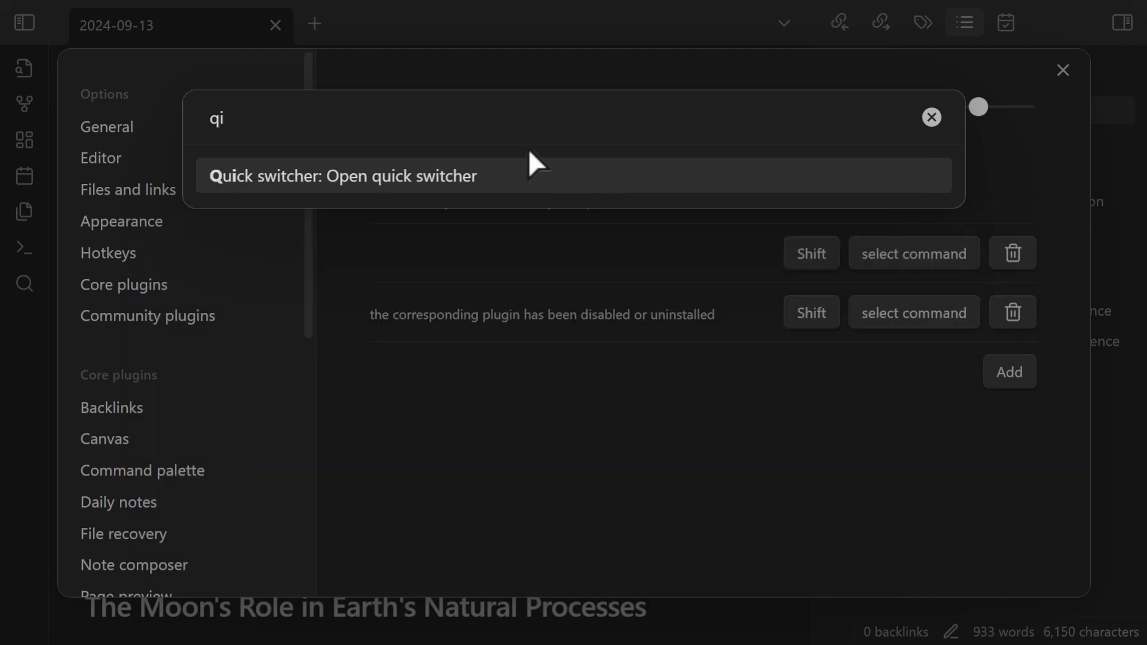
key("Escape")
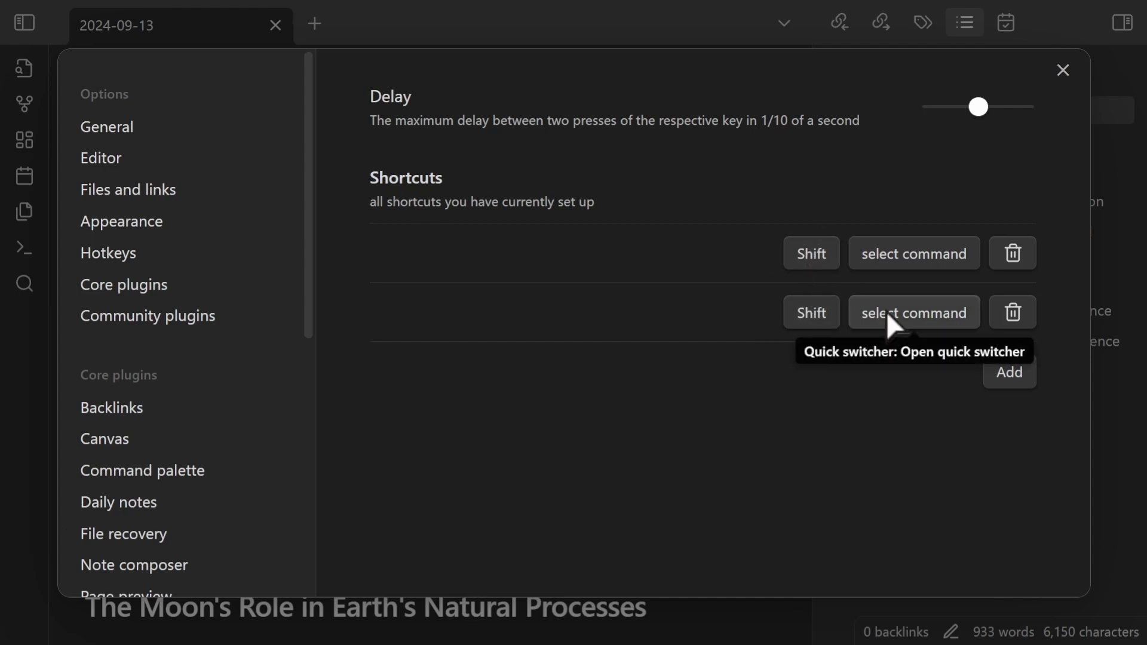
left_click(804, 316)
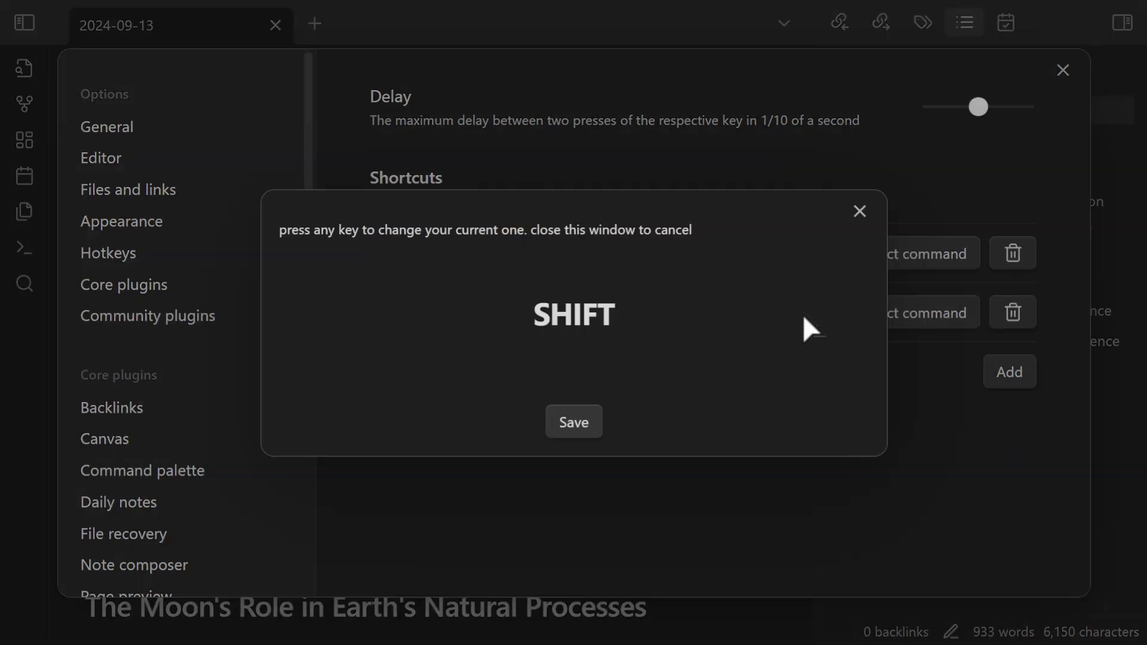
key("alt")
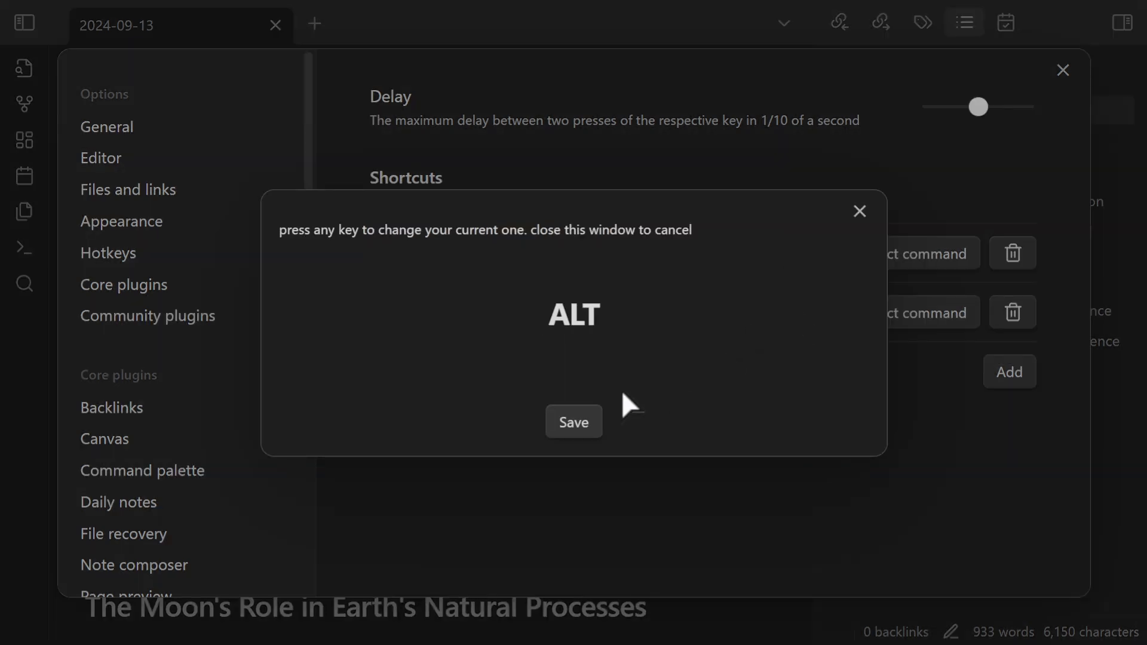
left_click(575, 422)
Test the double-Alt note switcher by typing 'press', then dismiss it
key("Escape")
left_click(426, 372)
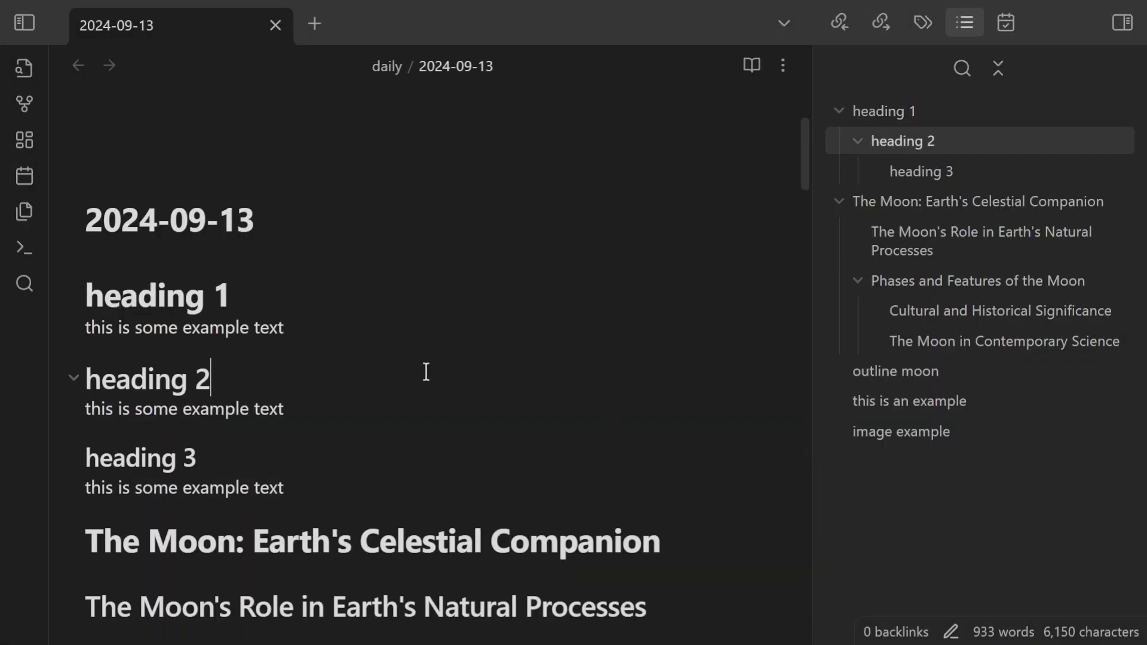
key("alt")
key("alt")
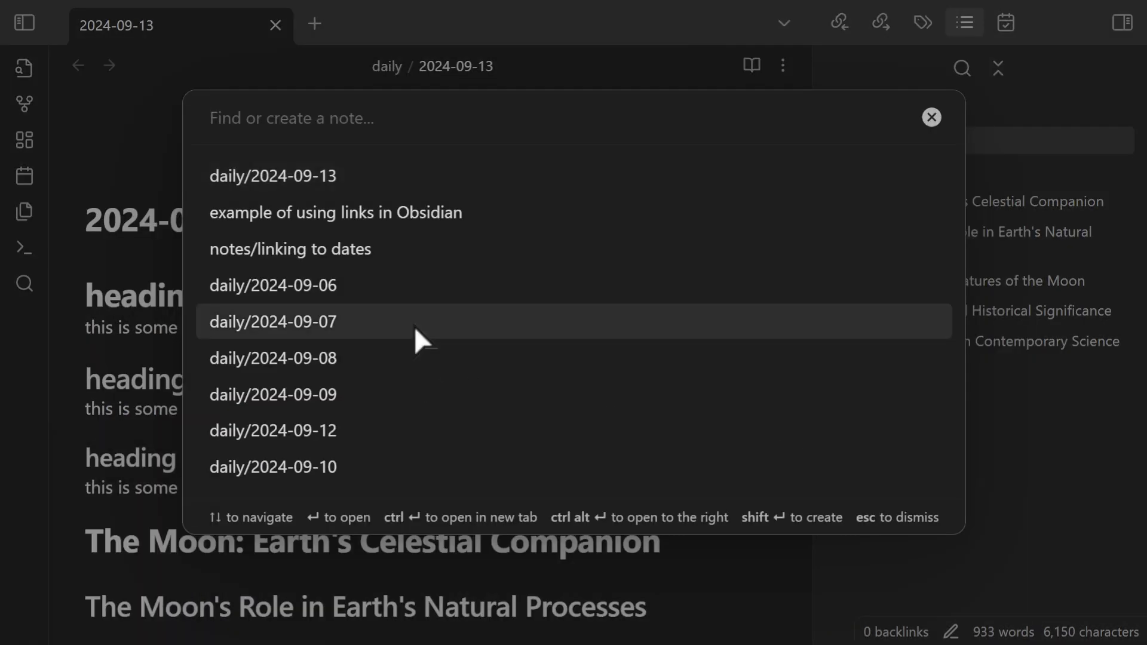
type("pr")
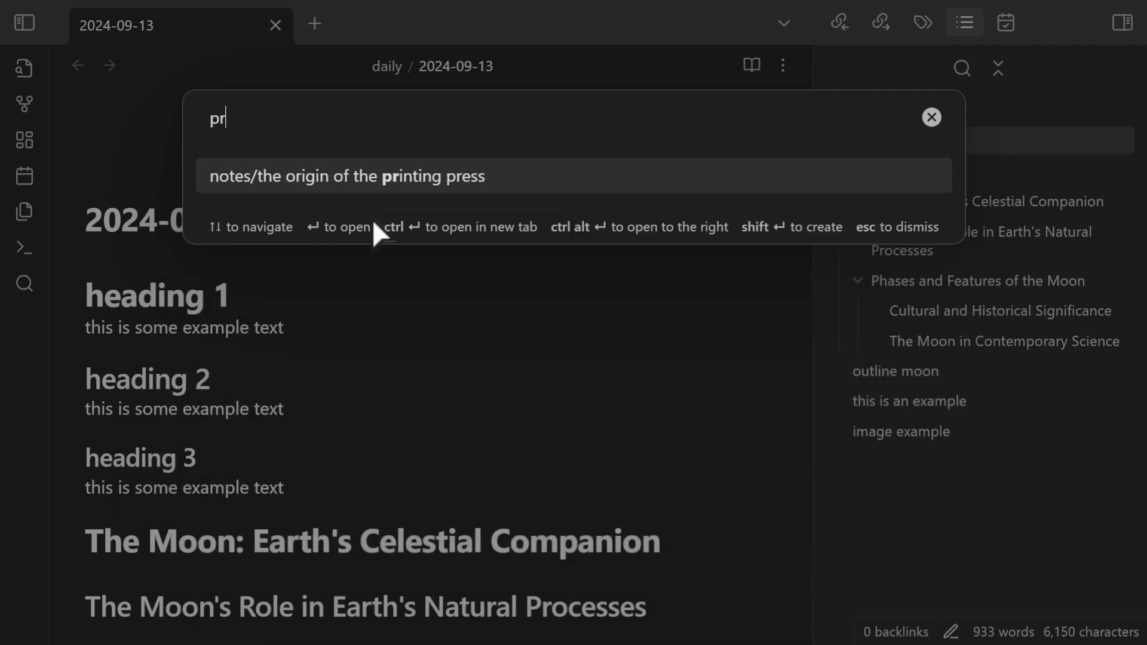
type("ess")
key("Escape")
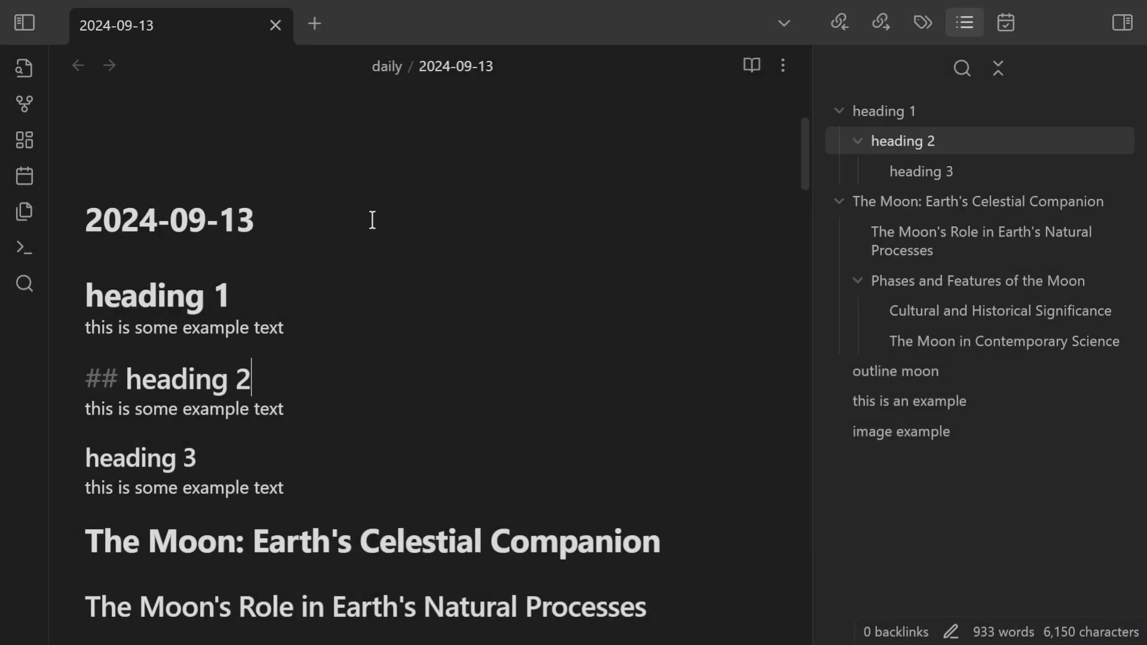
Delete the third Doubleshift shortcut bound to e
key("ctrl+comma")
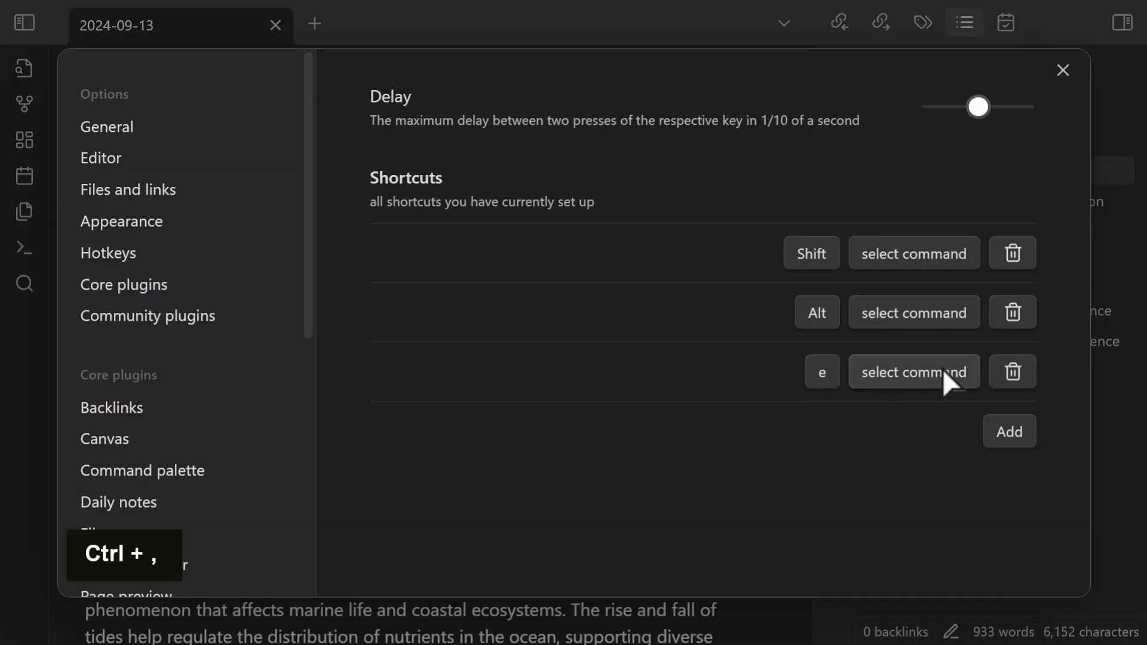
left_click(1014, 372)
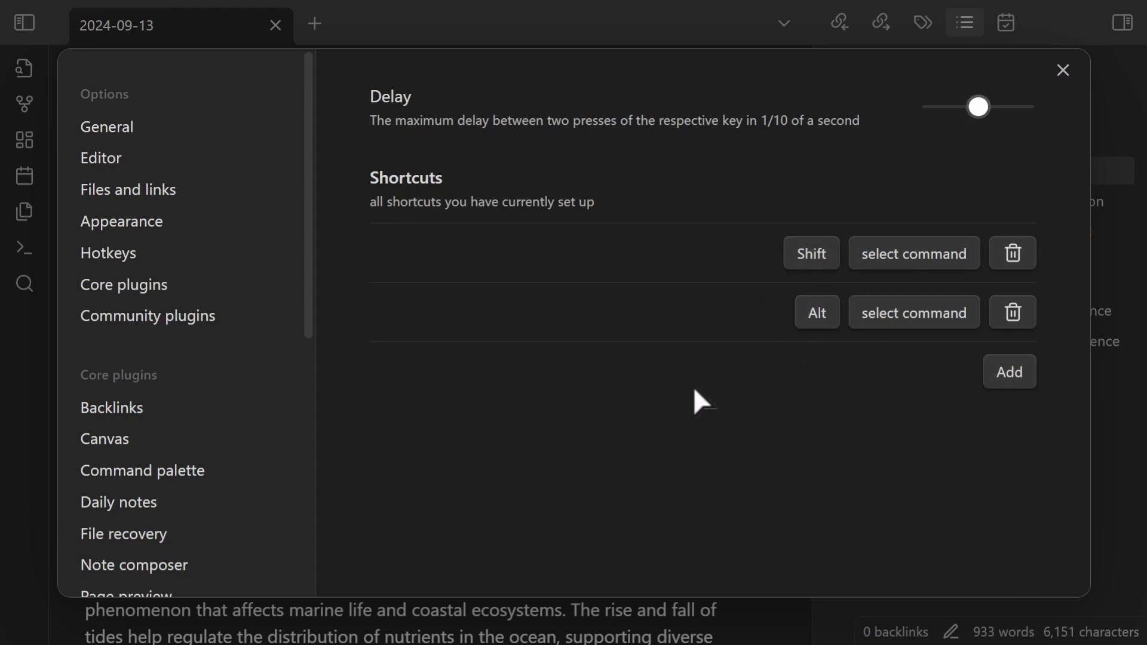
key("Escape")
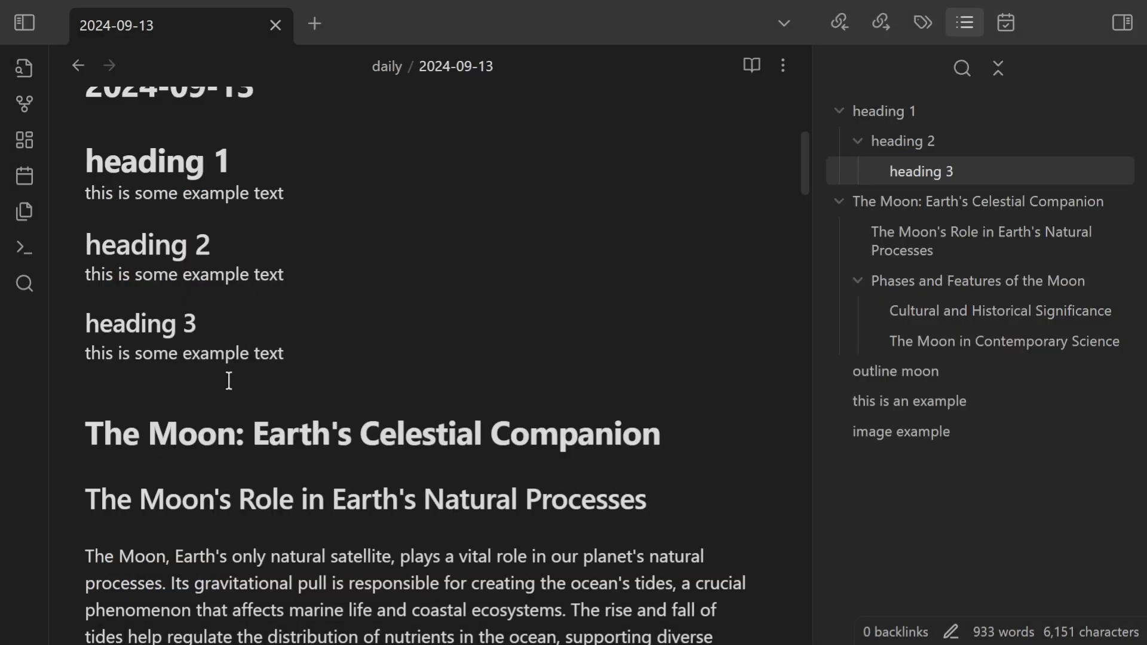
Test the double-Shift command palette, then open the find-or-create-note switcher with double Alt
key("shift")
key("shift")
key("Escape")
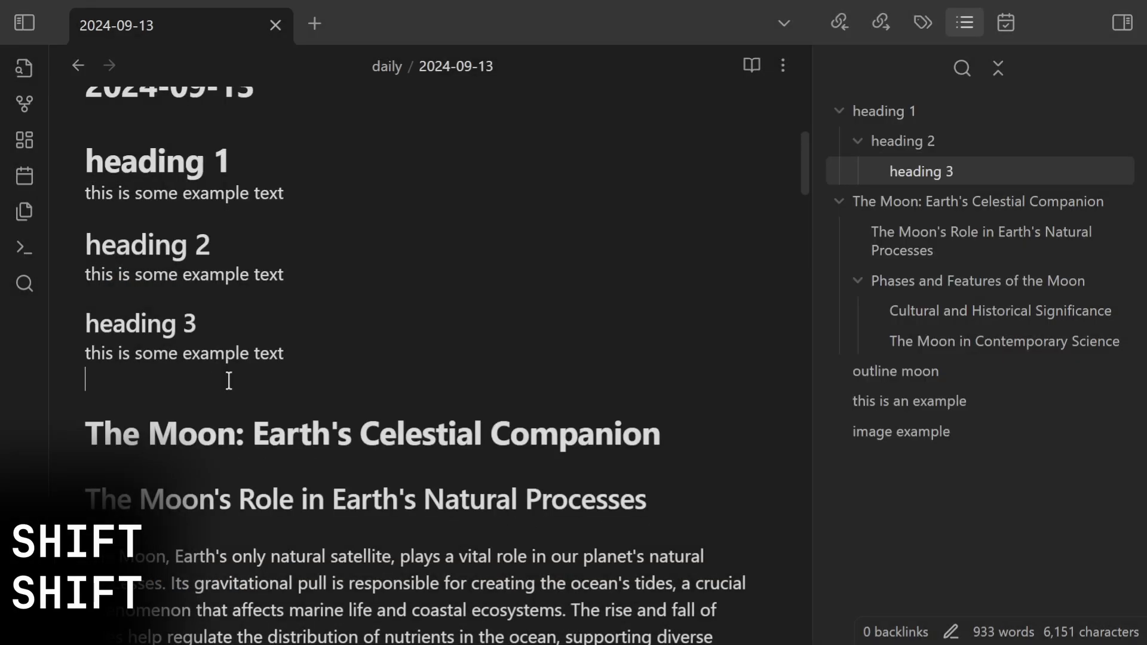
scroll(426, 371, "up", 2)
left_click(426, 372)
key("alt")
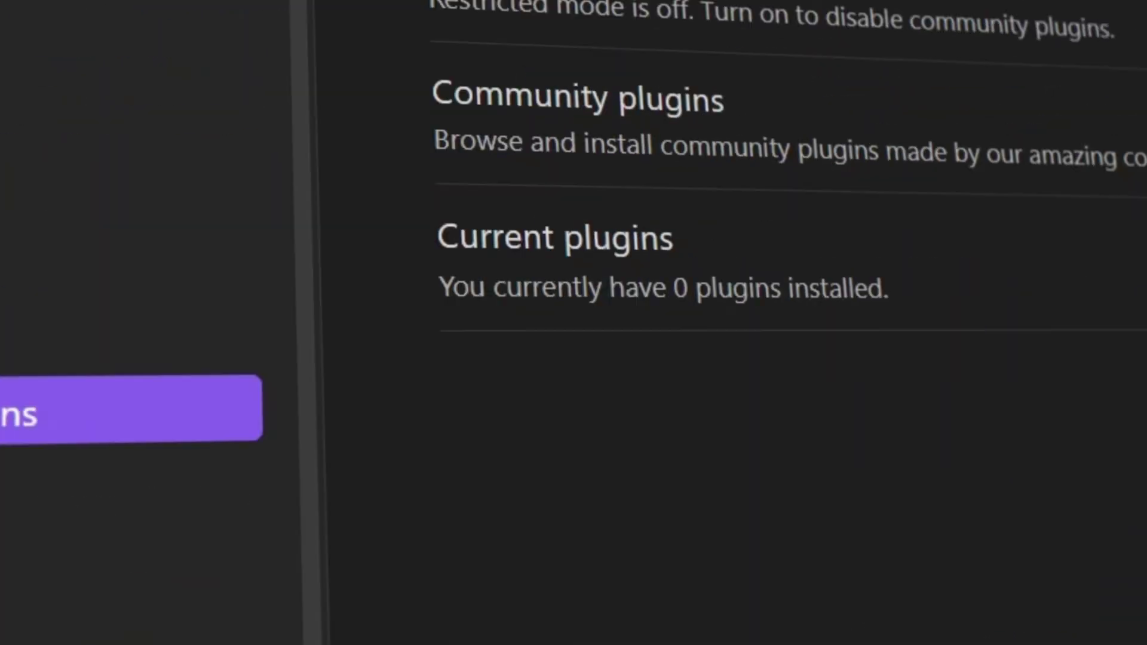
Find the Recent Files plugin in the community catalogue and install it
left_click(828, 392)
type("Recent Files Ton")
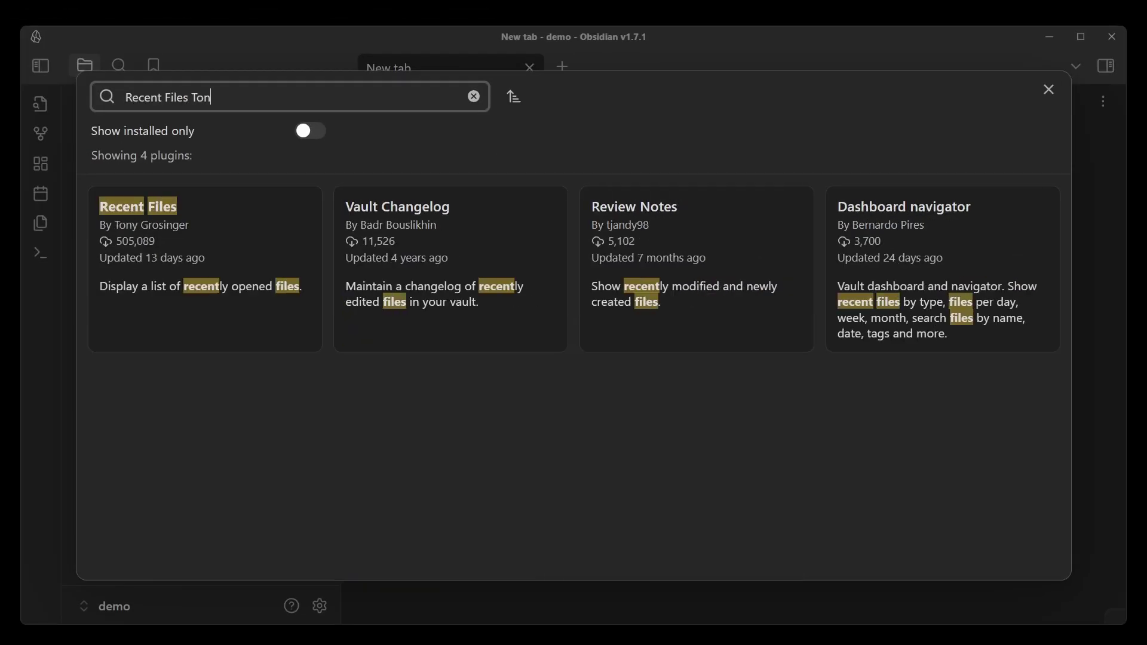
type("y Grosinger")
left_click(160, 243)
left_click(424, 346)
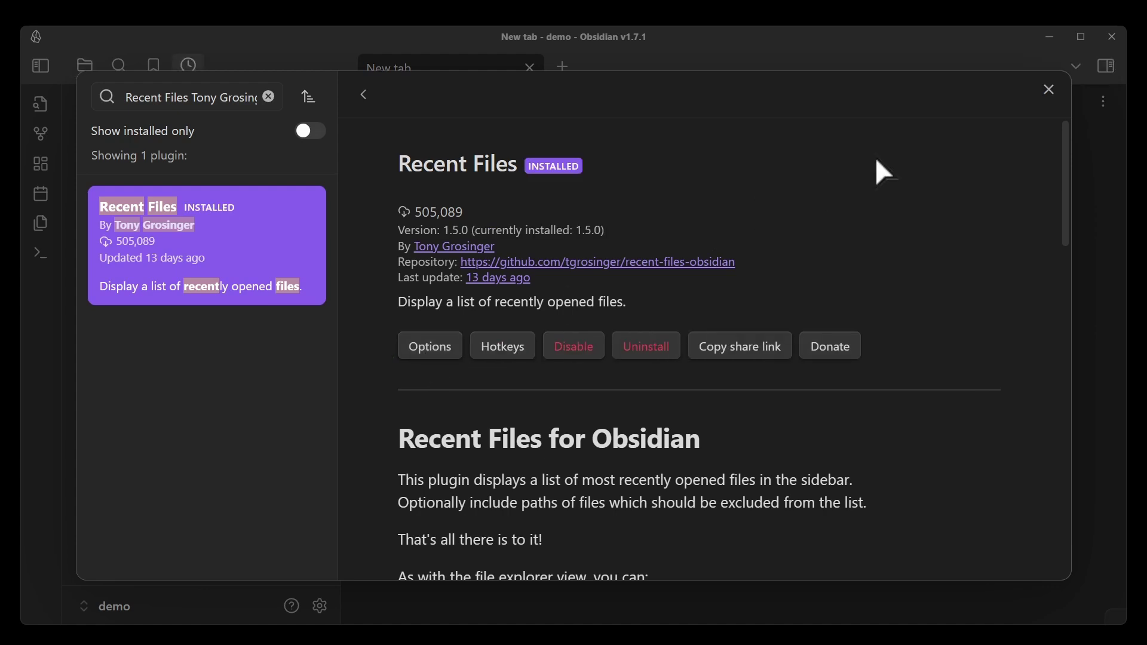
Close the plugin browser and show the vault's file tree in the left sidebar
left_click(1049, 93)
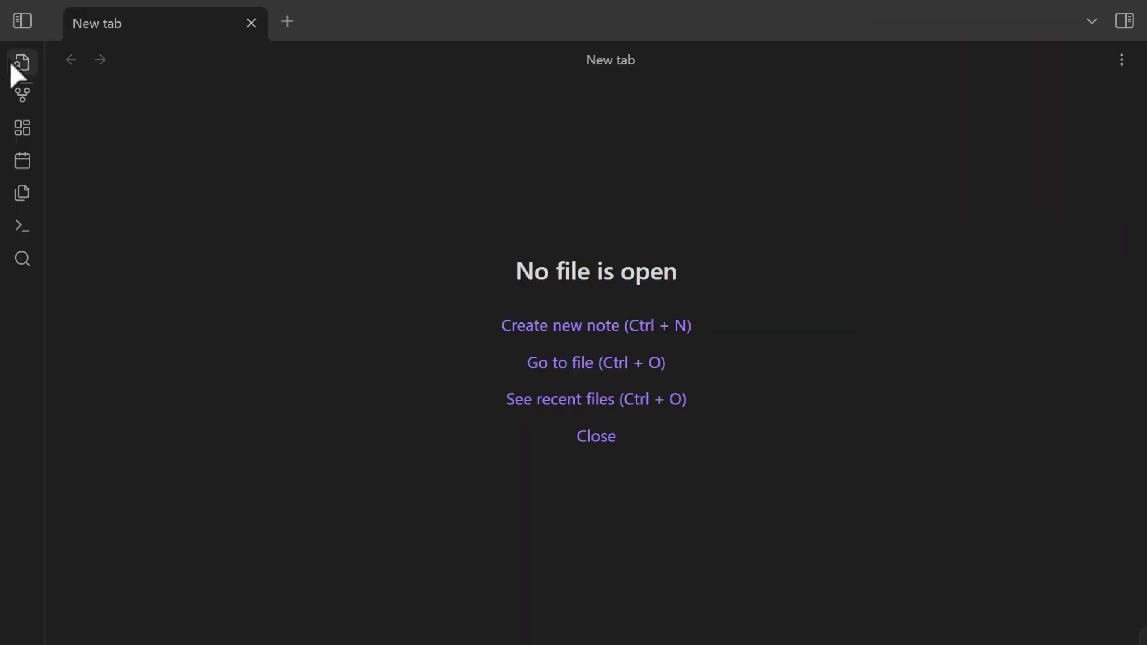
left_click(22, 22)
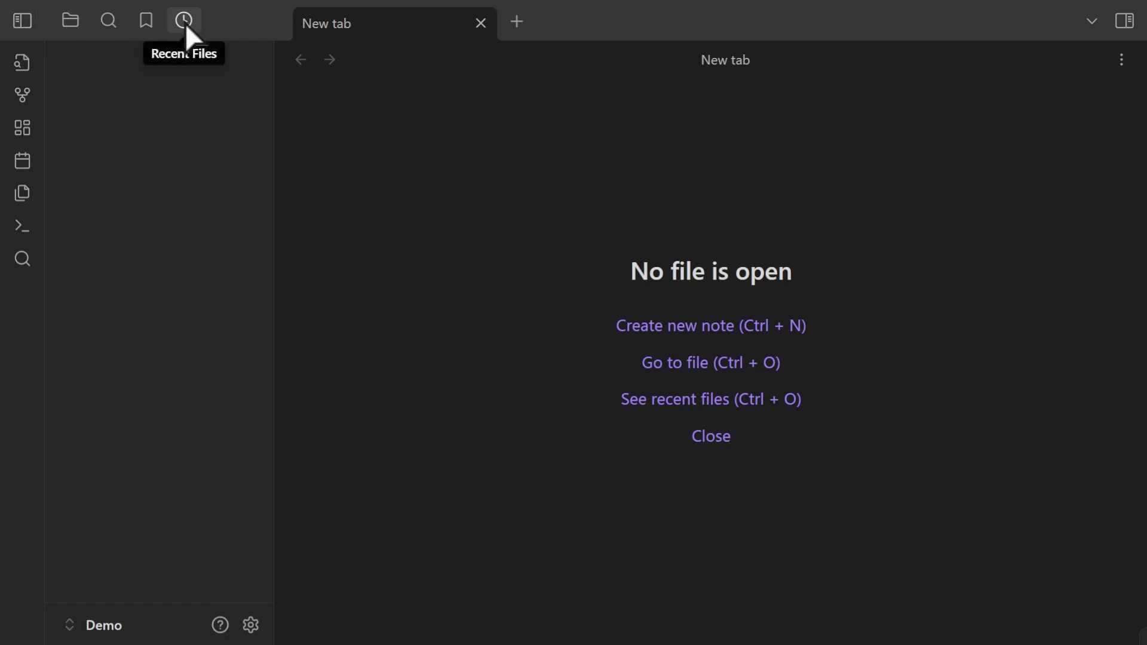
left_click(72, 30)
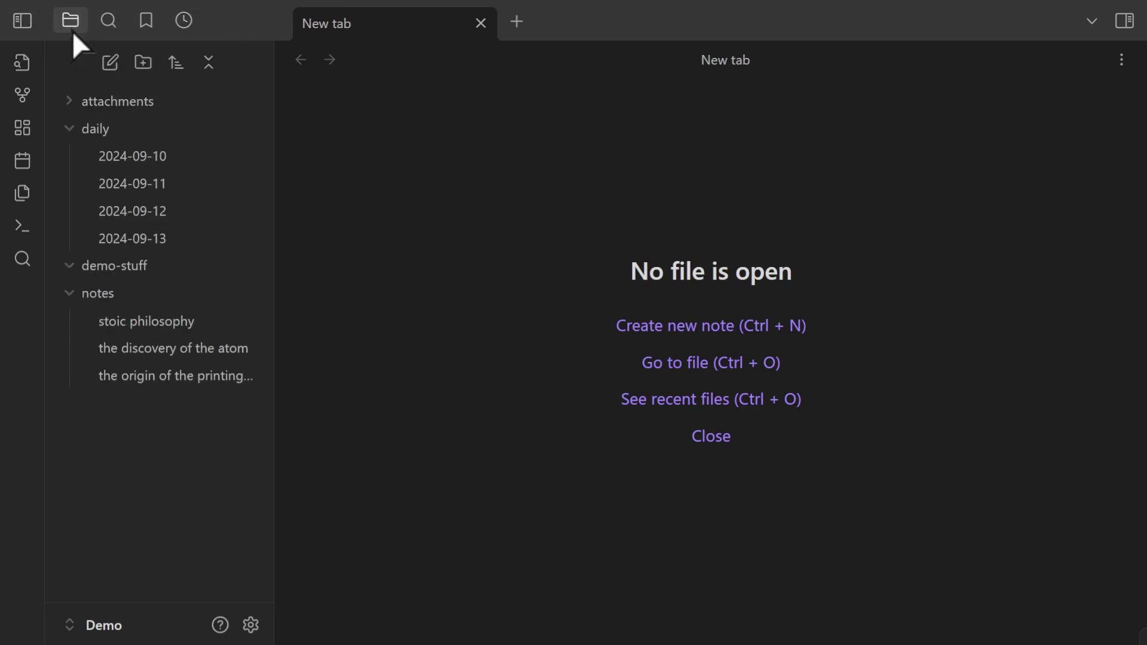
left_click(118, 241)
left_click(126, 216)
left_click(153, 157)
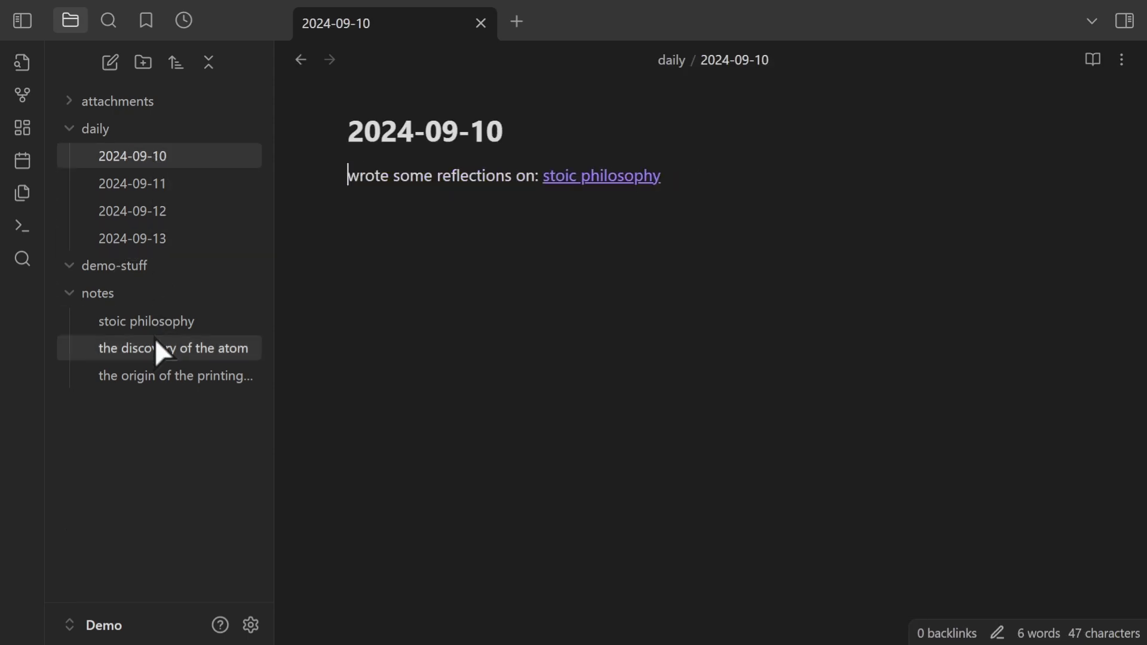
left_click(154, 322)
left_click(164, 355)
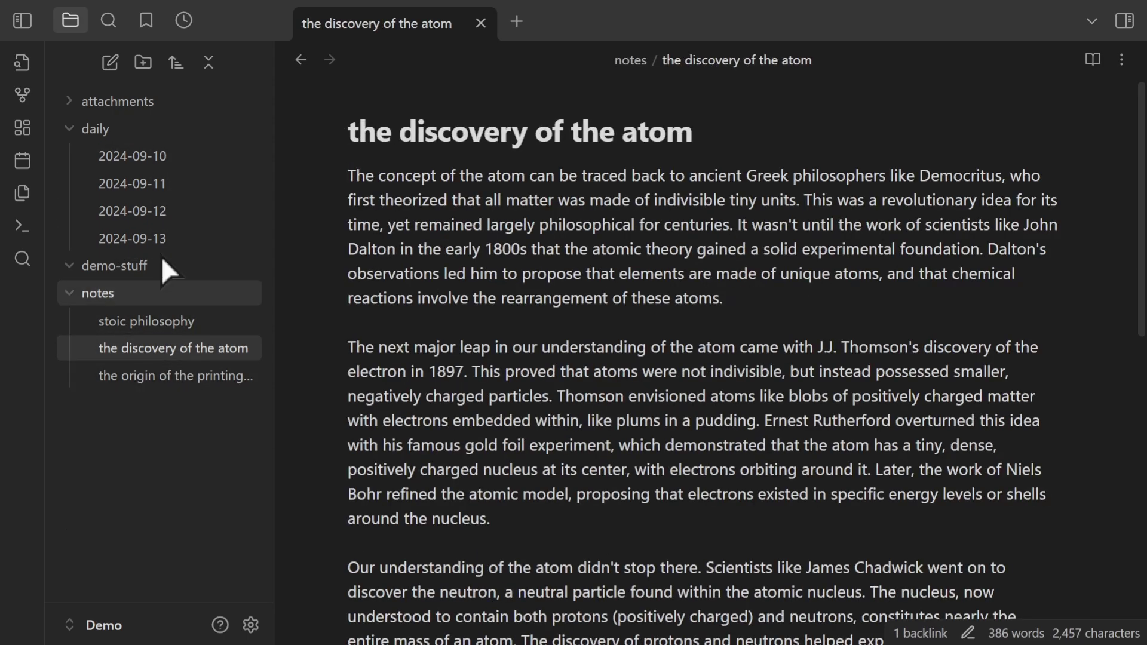
left_click(155, 236)
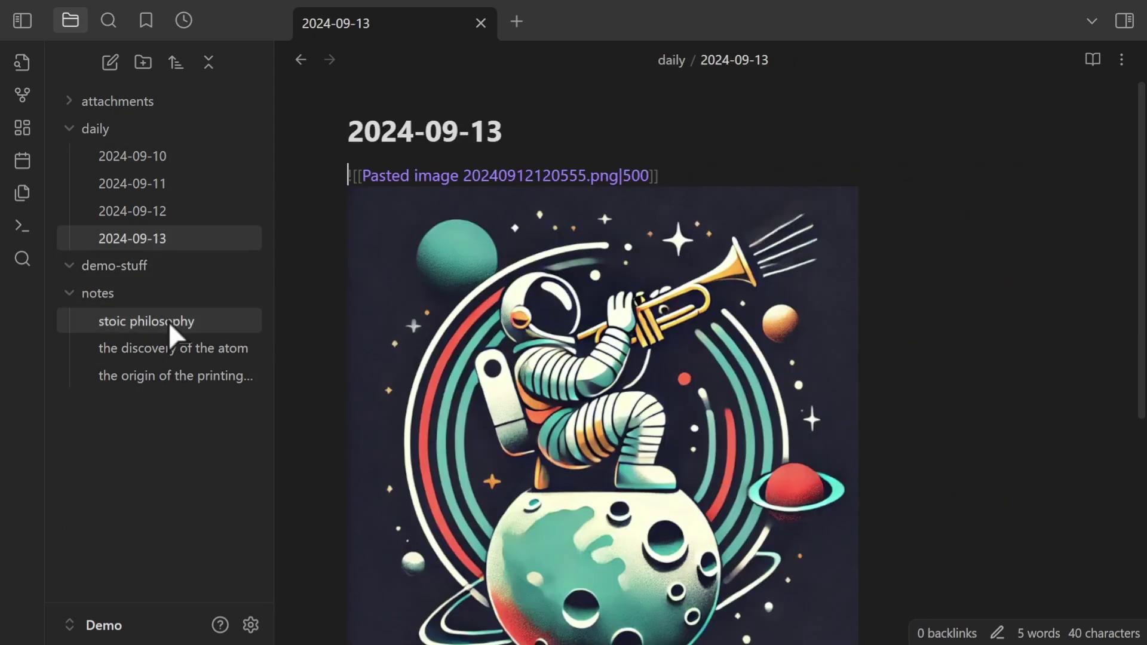
left_click(481, 23)
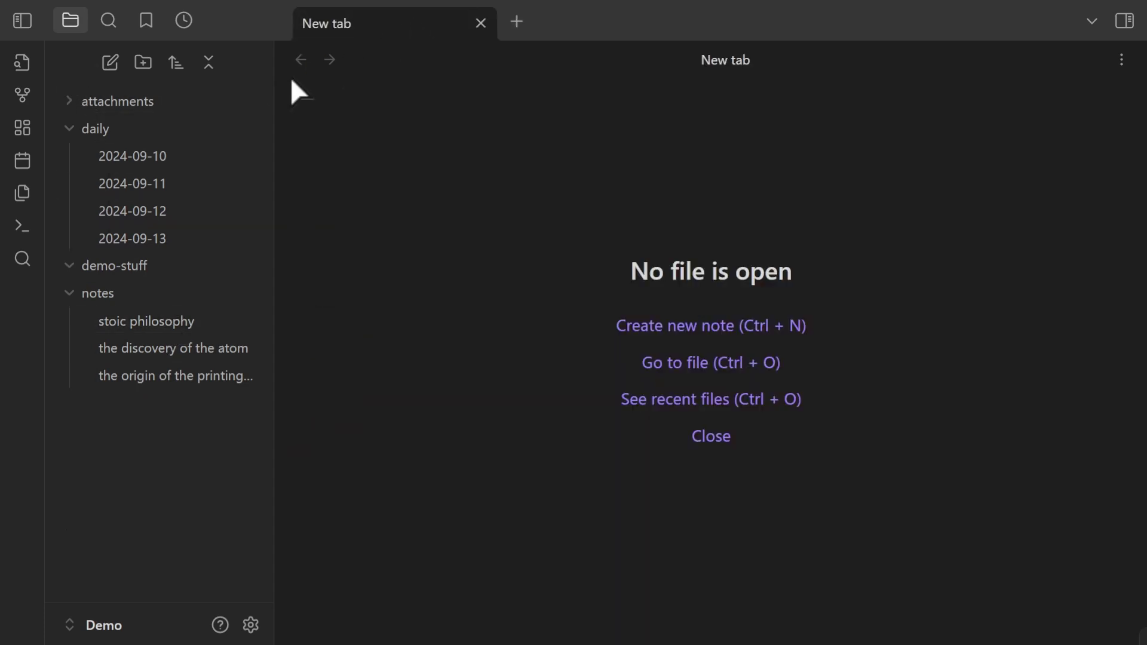
left_click(17, 23)
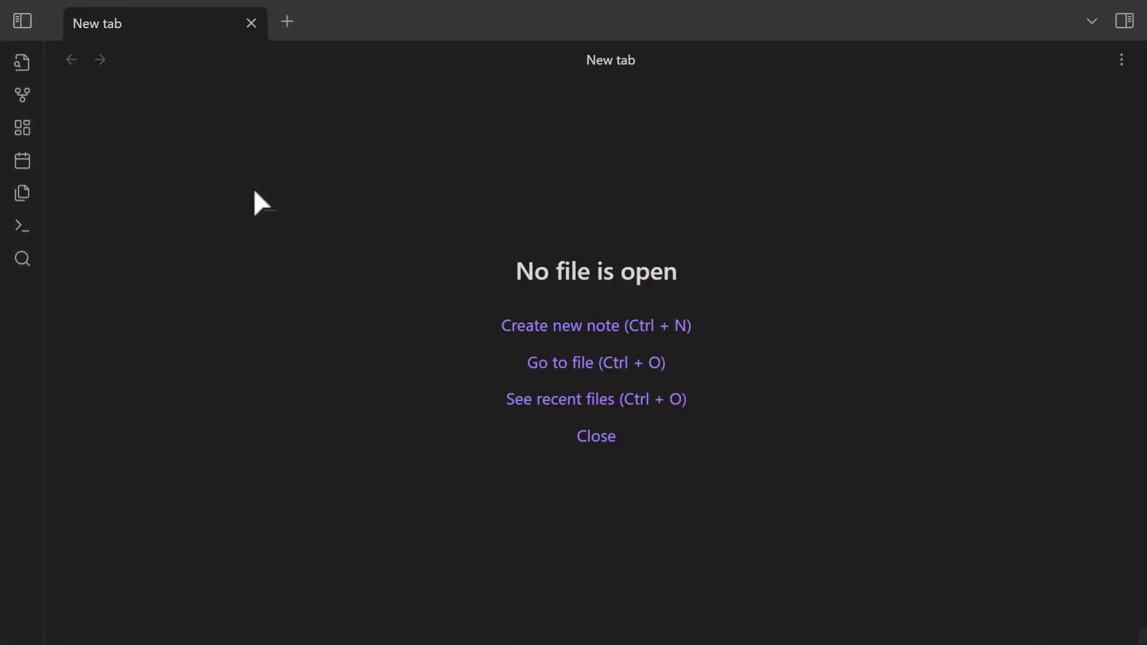
Show the Recent Files list and open 2024-09-13, the discovery of the atom, then stoic philosophy
left_click(21, 21)
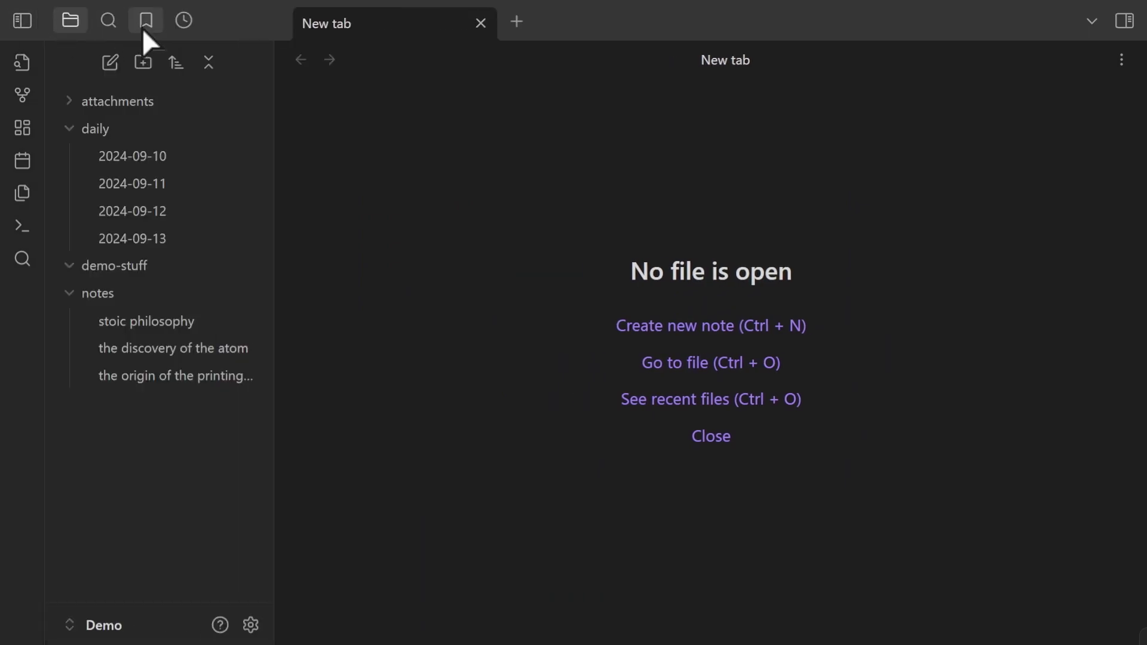
left_click(185, 23)
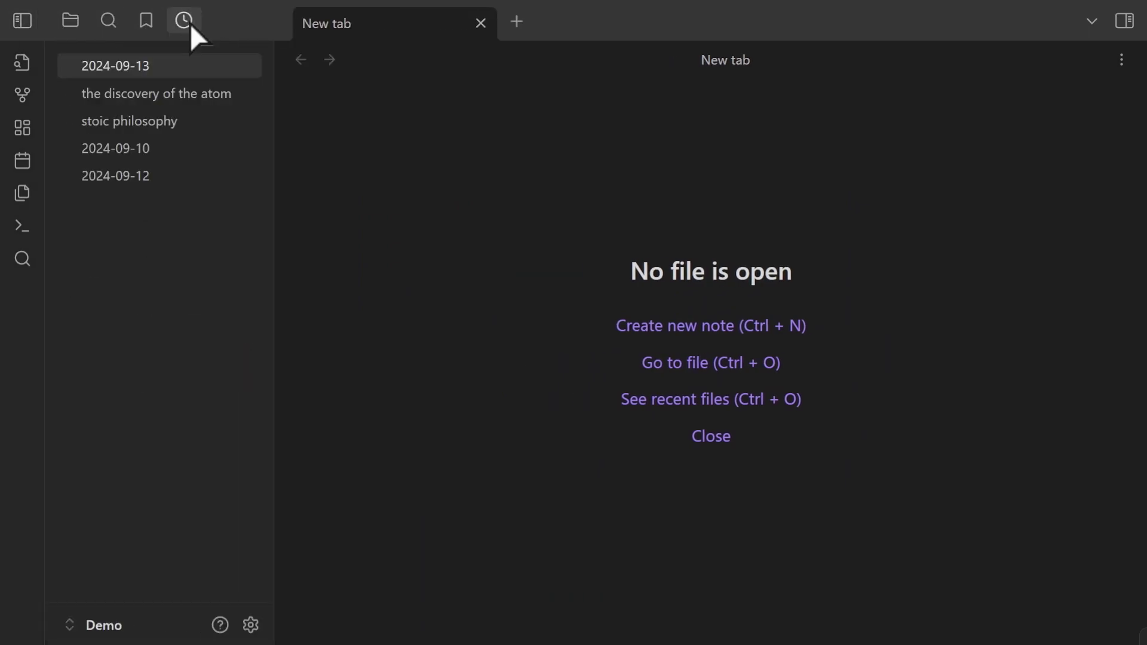
left_click(150, 70)
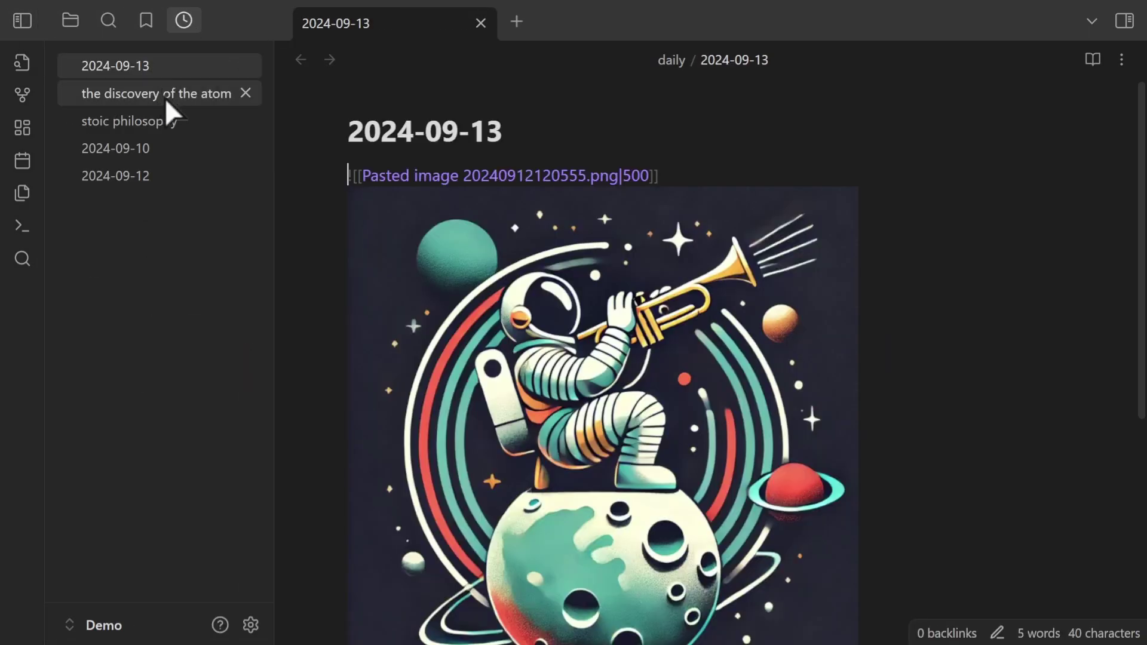
left_click(166, 98)
left_click(156, 118)
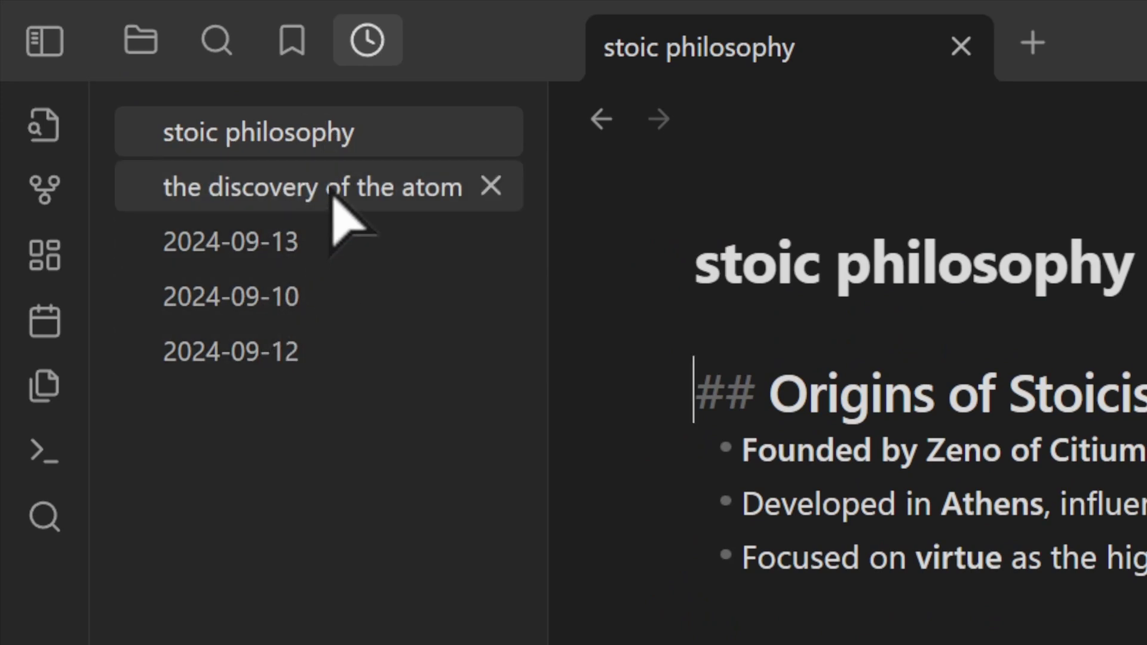
Switch the left sidebar between the file tree and the recent notes list, then collapse and re-expand it
left_click(138, 43)
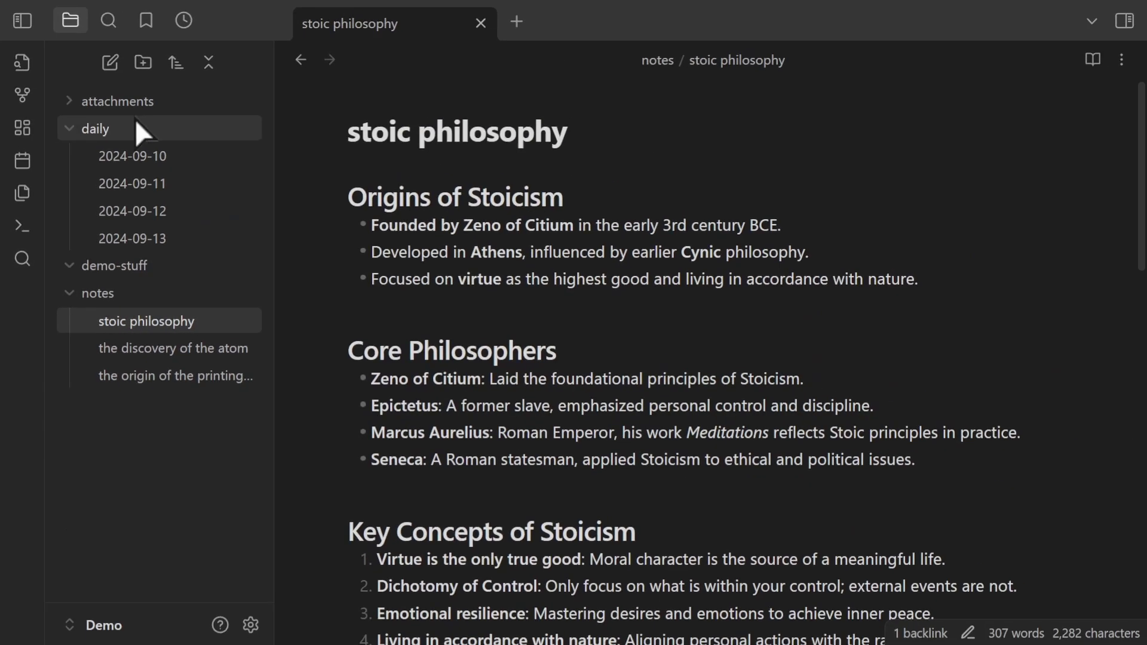
left_click(177, 21)
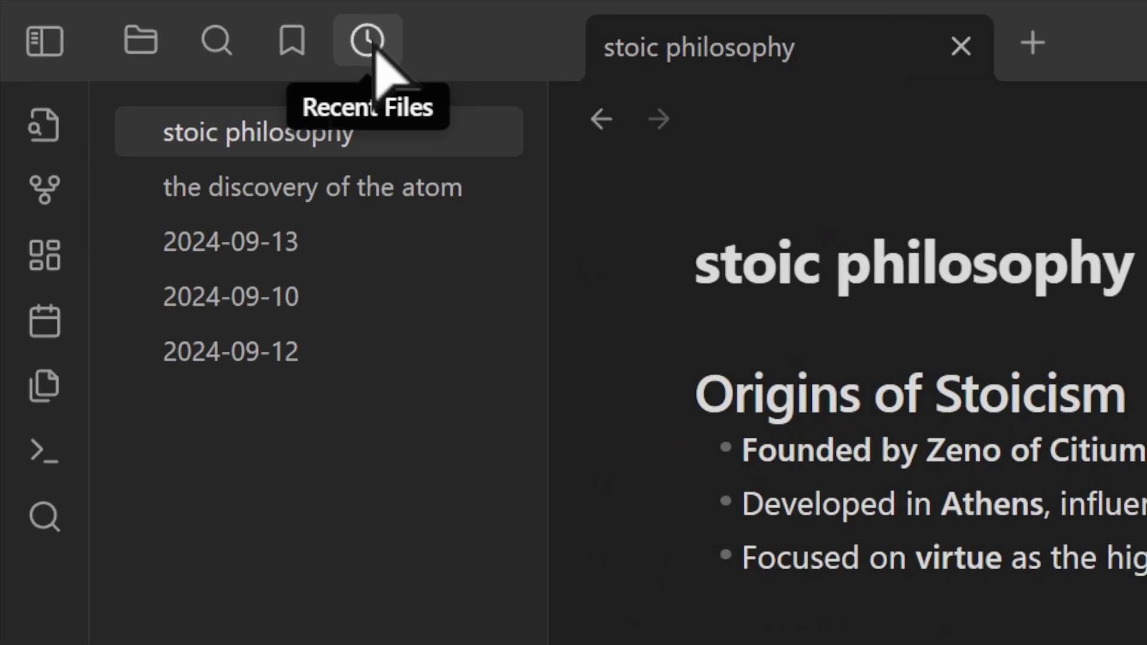
left_click(18, 43)
left_click(18, 43)
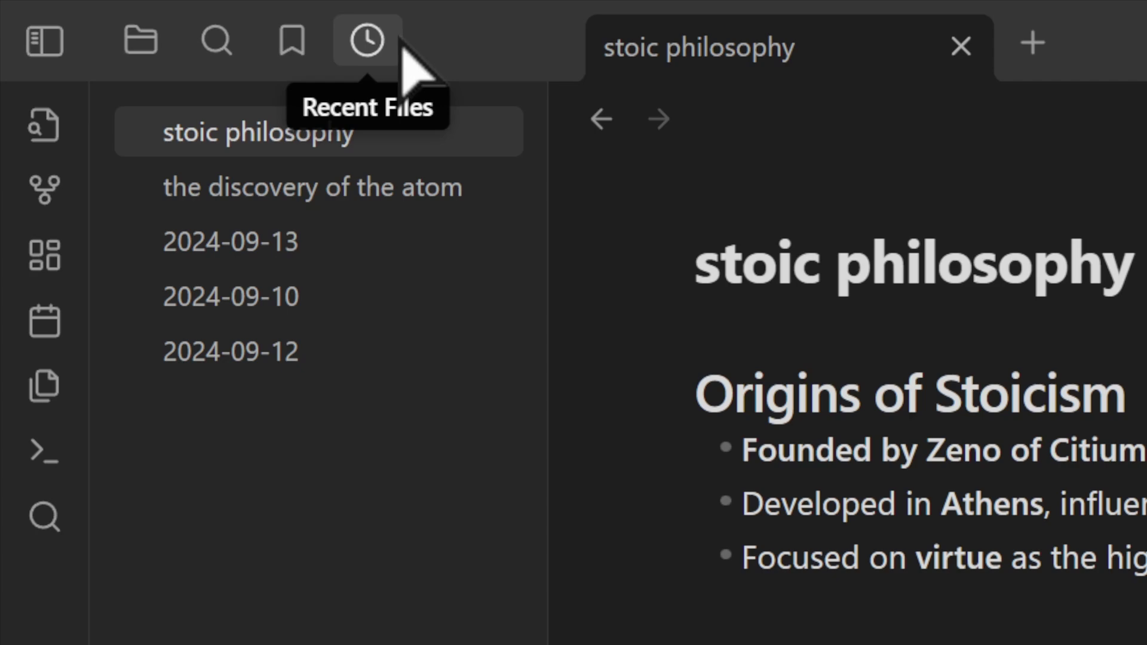
Try moving the Recent Files view into the right sidebar, then collapse that sidebar
left_click(1124, 20)
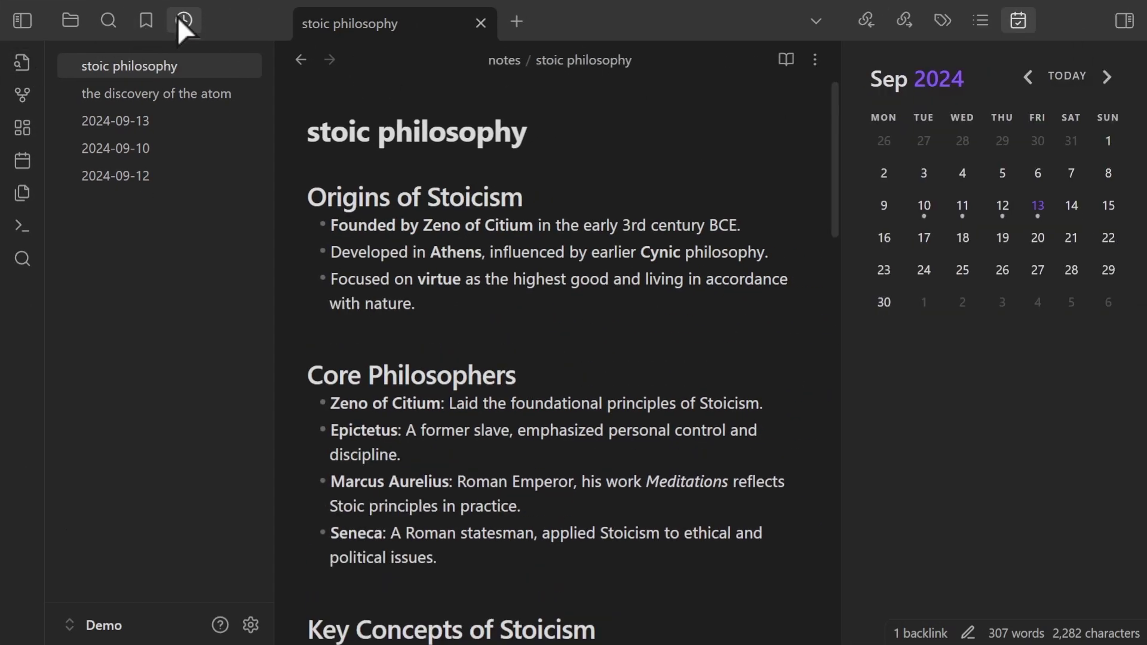
mouse_move(184, 27)
left_mouse_down()
mouse_move(688, 45)
mouse_move(1065, 40)
mouse_move(986, 23)
mouse_move(182, 30)
left_mouse_up()
left_click(1124, 20)
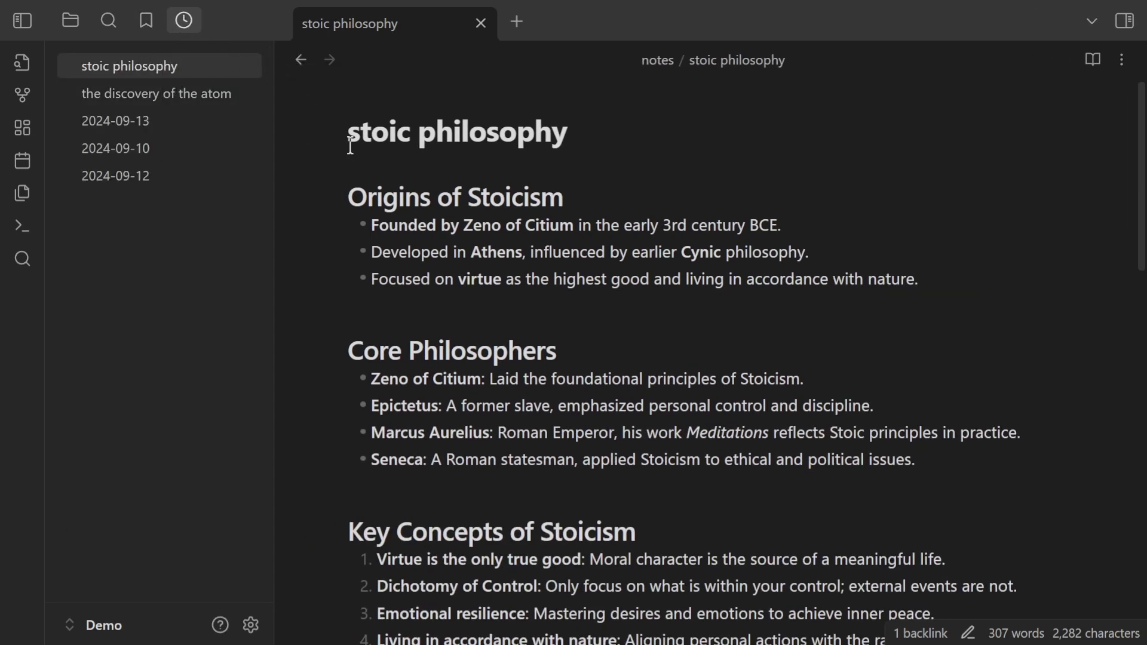
Open 2024-09-10, then the discovery of the atom, then 2024-09-10 again from the recent list
left_click(172, 151)
left_click(178, 118)
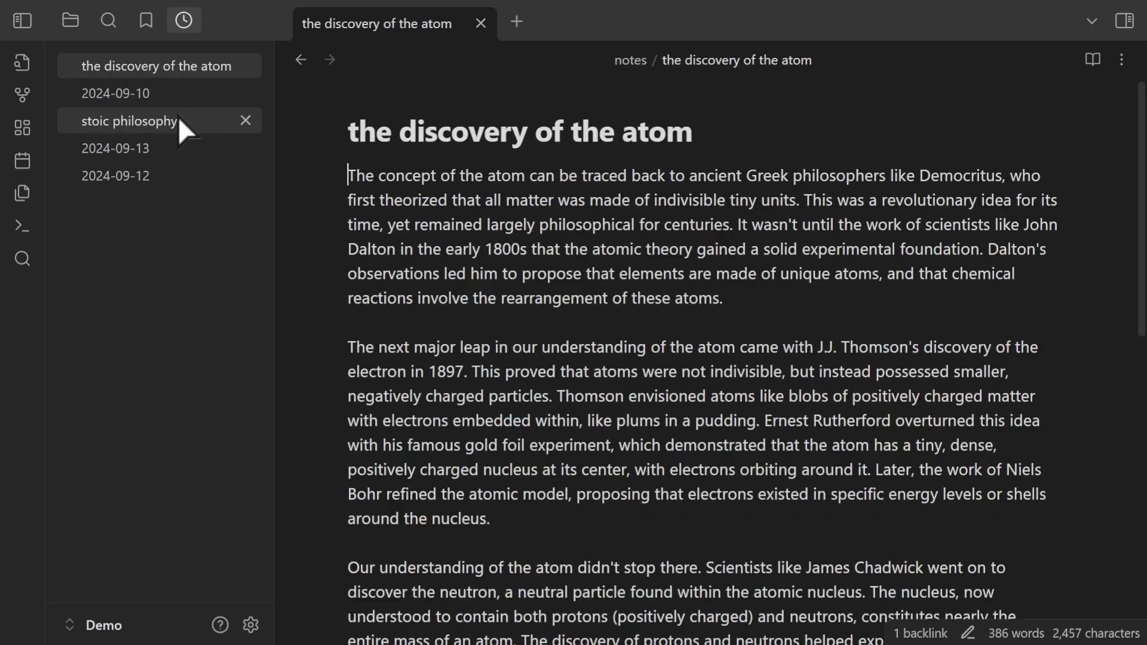
left_click(182, 92)
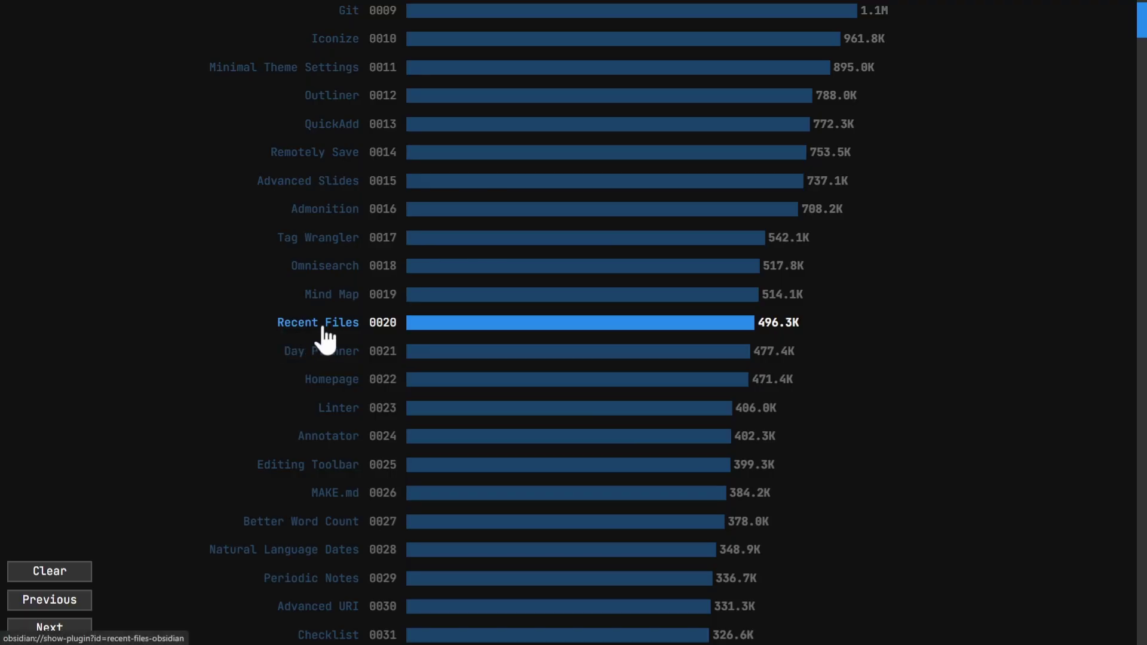
Advance the download chart to Paste URL into selection, ranked 48th with 241.1K downloads
left_click(60, 626)
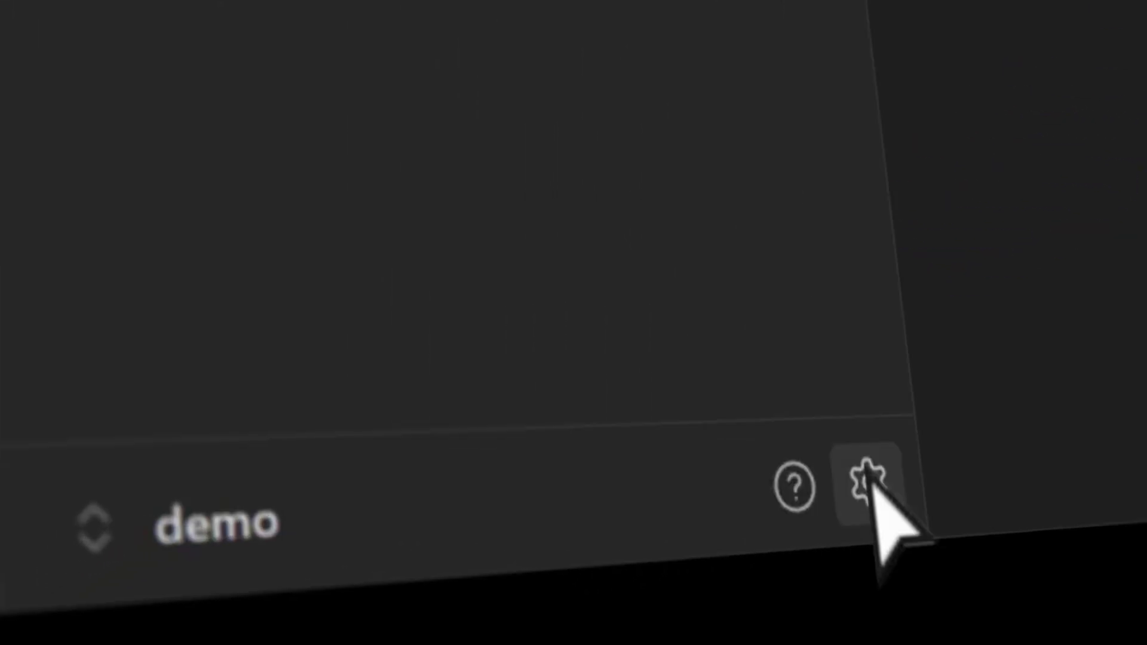
Find Paste URL into selection in the community plugins browser, then install and enable it
left_click(367, 590)
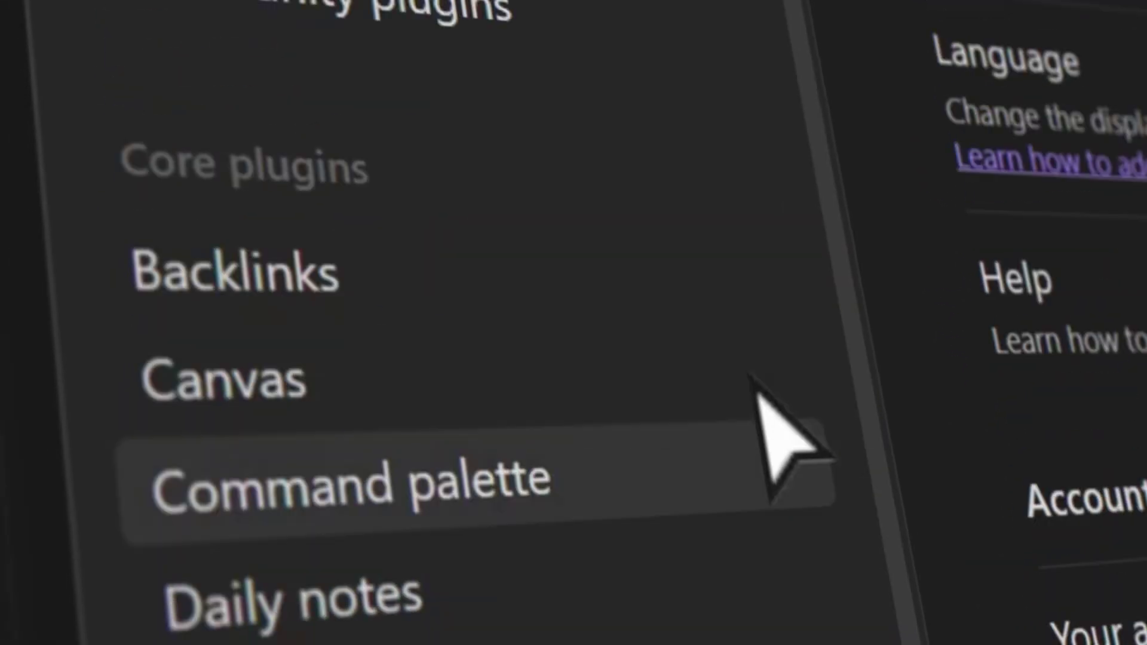
left_click(558, 312)
left_click(832, 384)
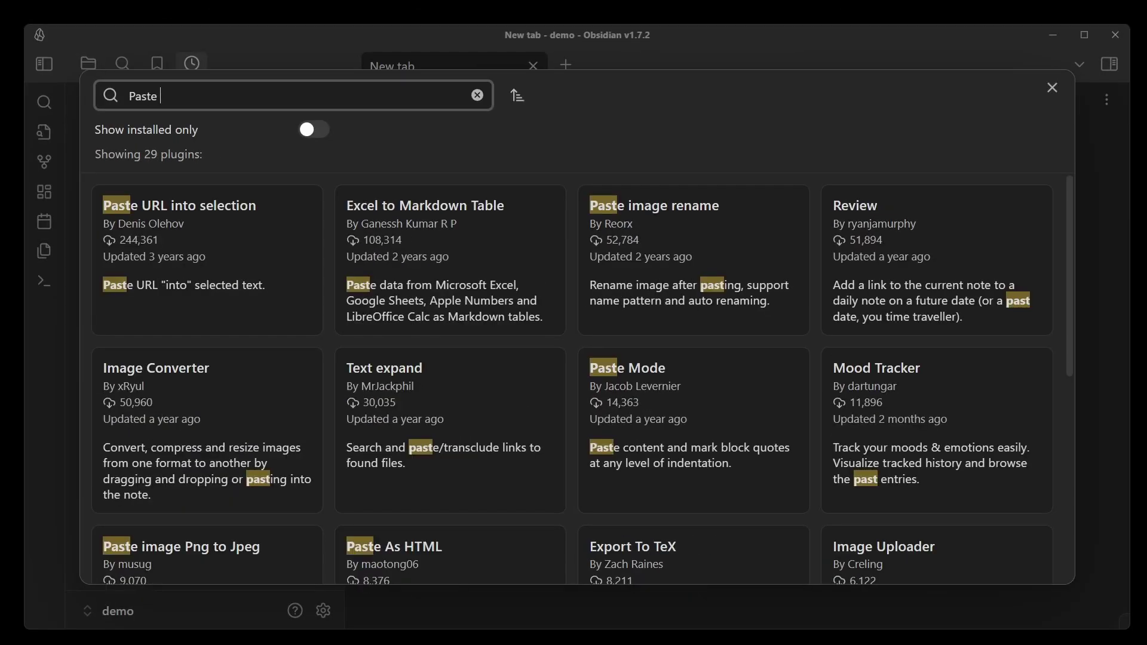
type("URL into selection Denis Olehov")
left_click(210, 254)
left_click(446, 347)
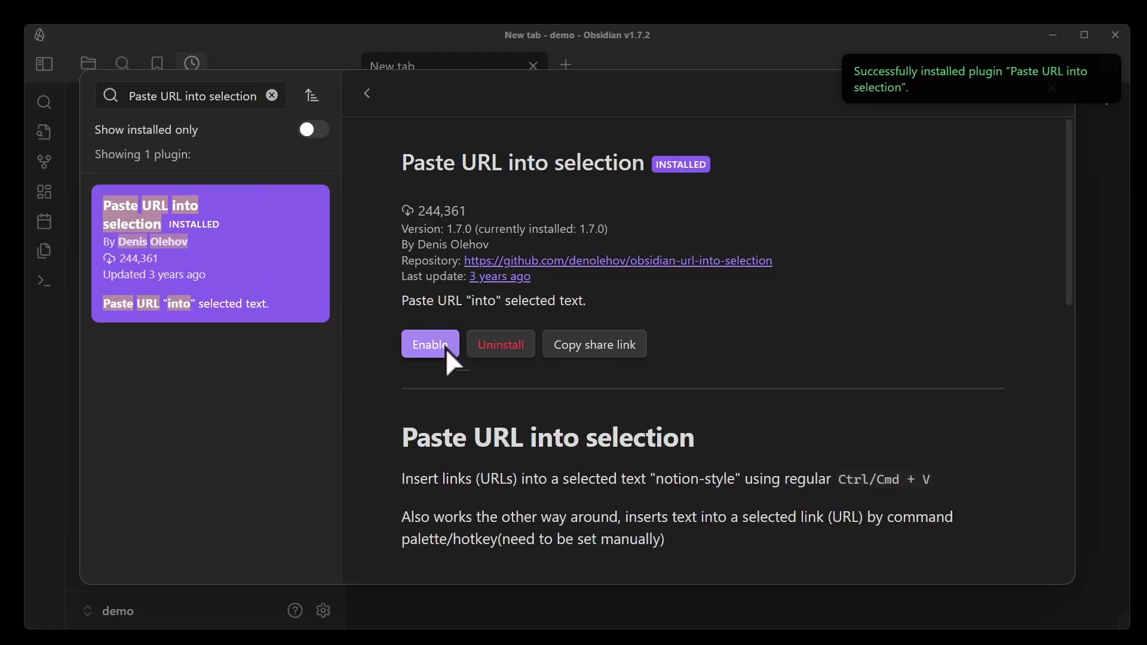
left_click(446, 347)
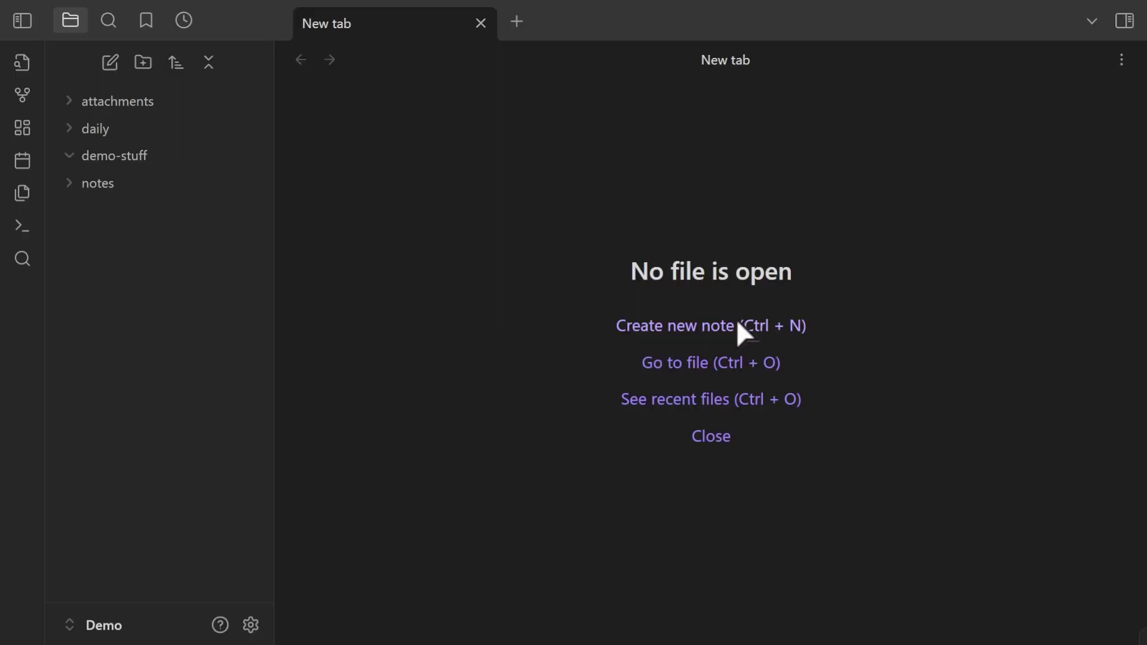
Create a new note titled 'example of using links in Obsidian' with the file tree hidden
left_click(738, 324)
left_click(20, 7)
type("exampel o")
key("BackSpace")
key("BackSpace")
key("BackSpace")
key("BackSpace")
type("le of using links in Obsidian")
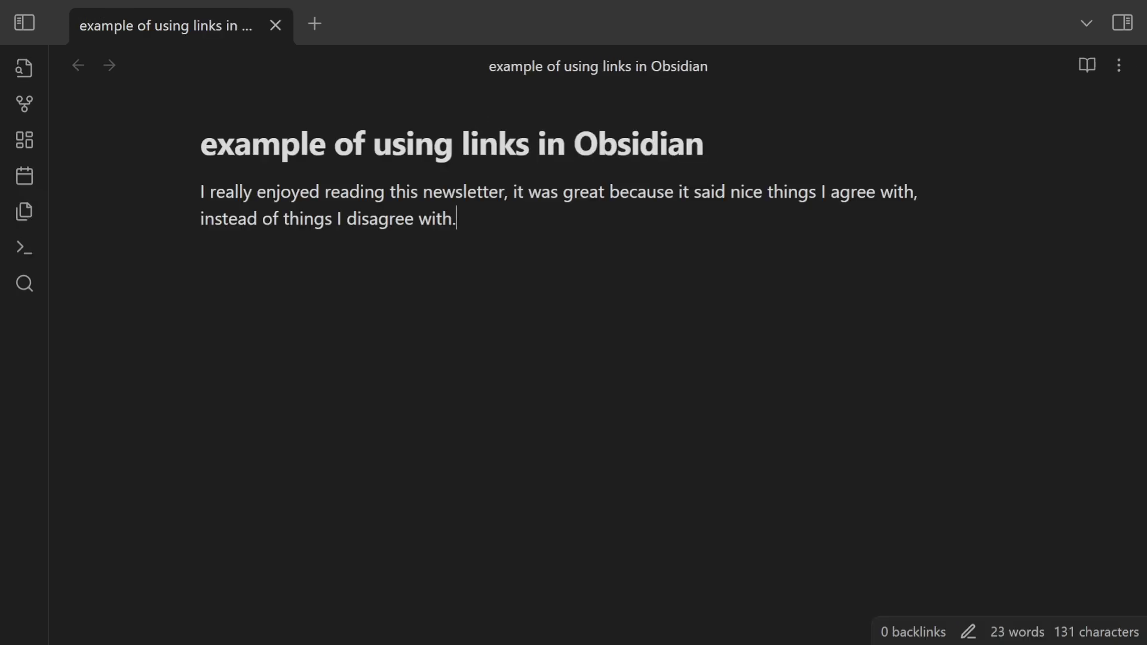
double_click(447, 195)
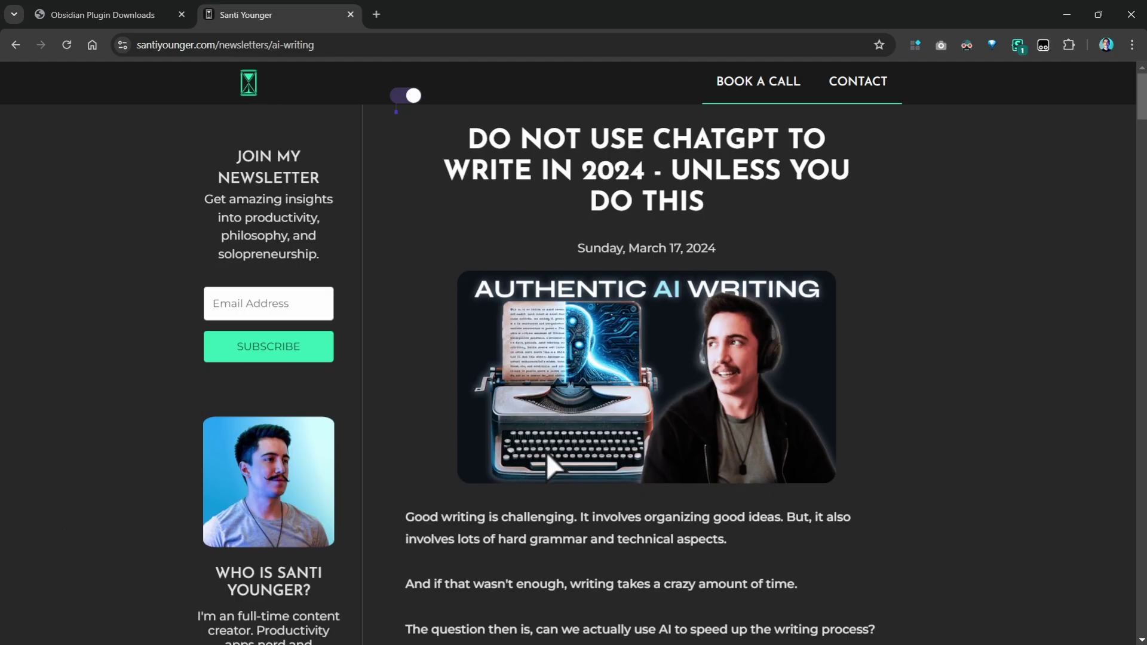
scroll(351, 325, "down", 10)
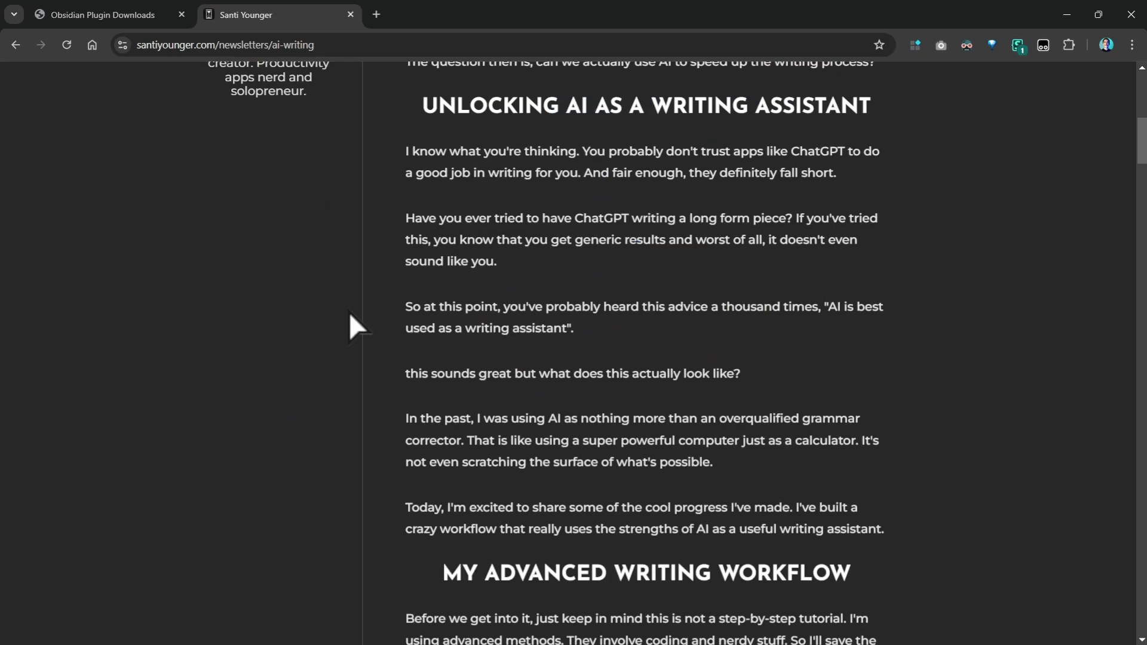
left_click(301, 43)
key("ctrl+c")
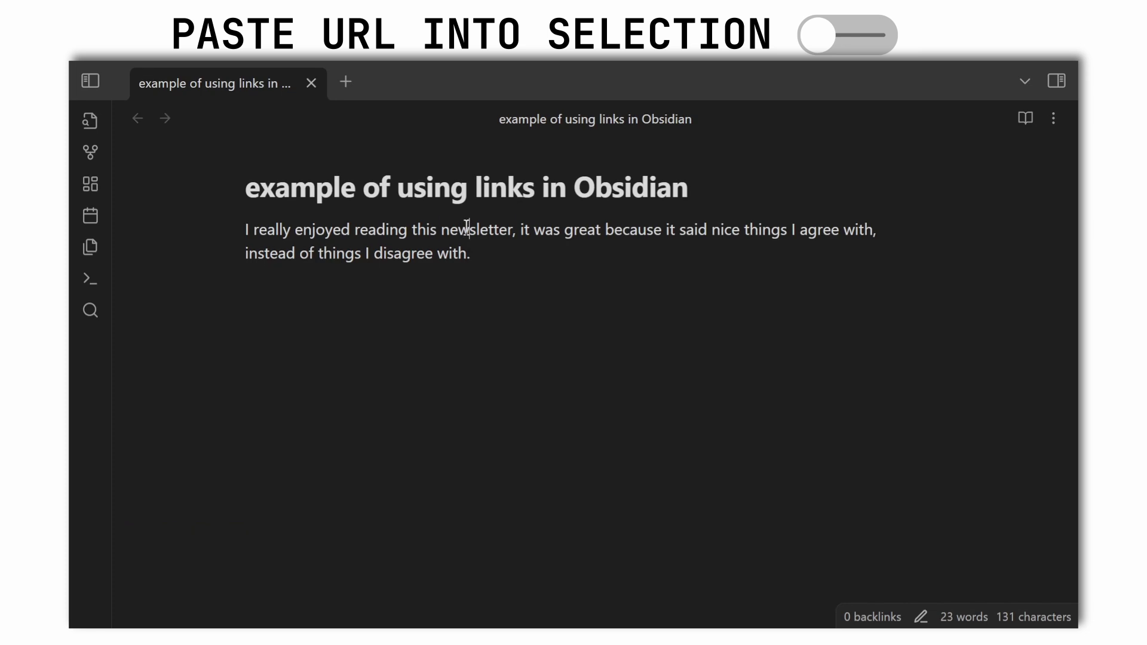
key("ctrl+v")
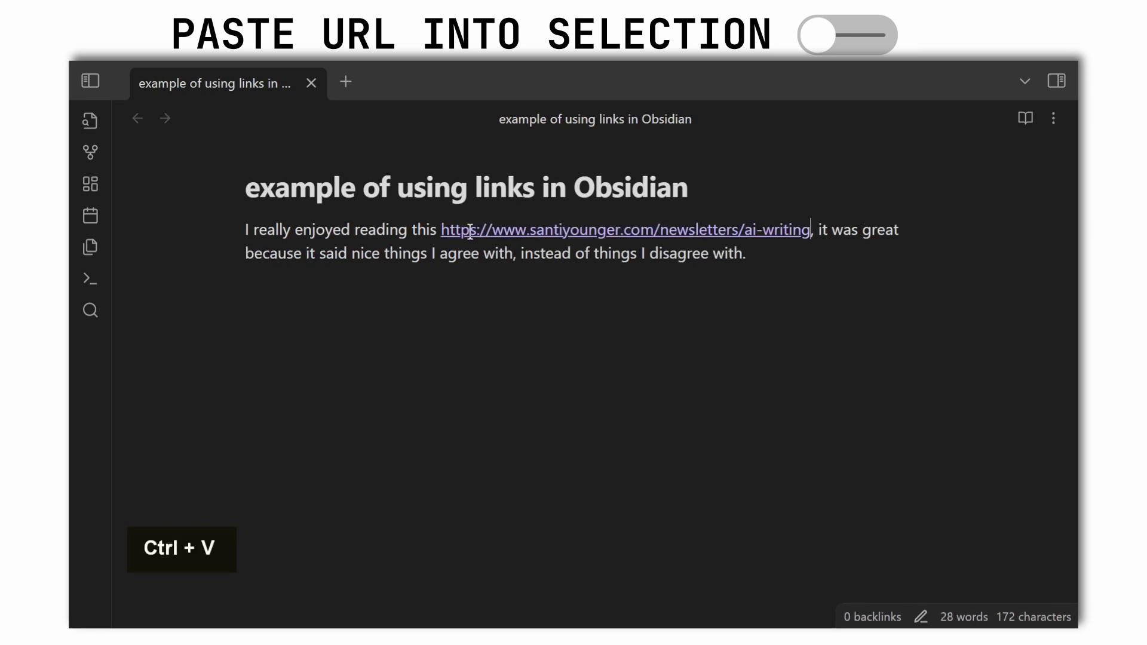
key("ctrl+z")
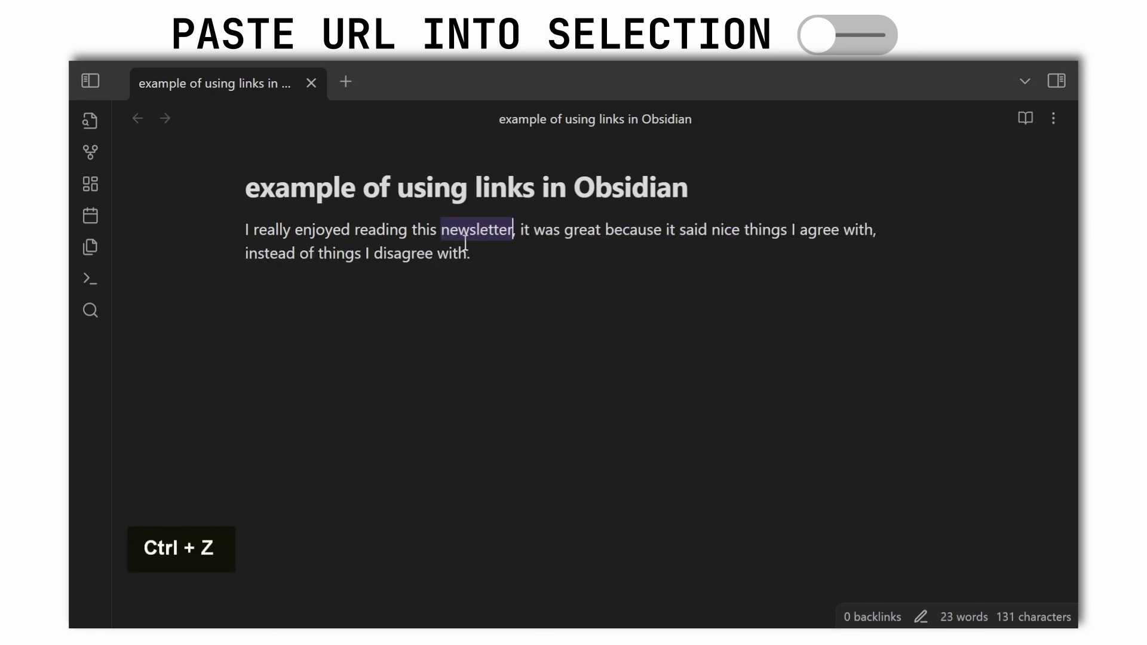
left_click(442, 231)
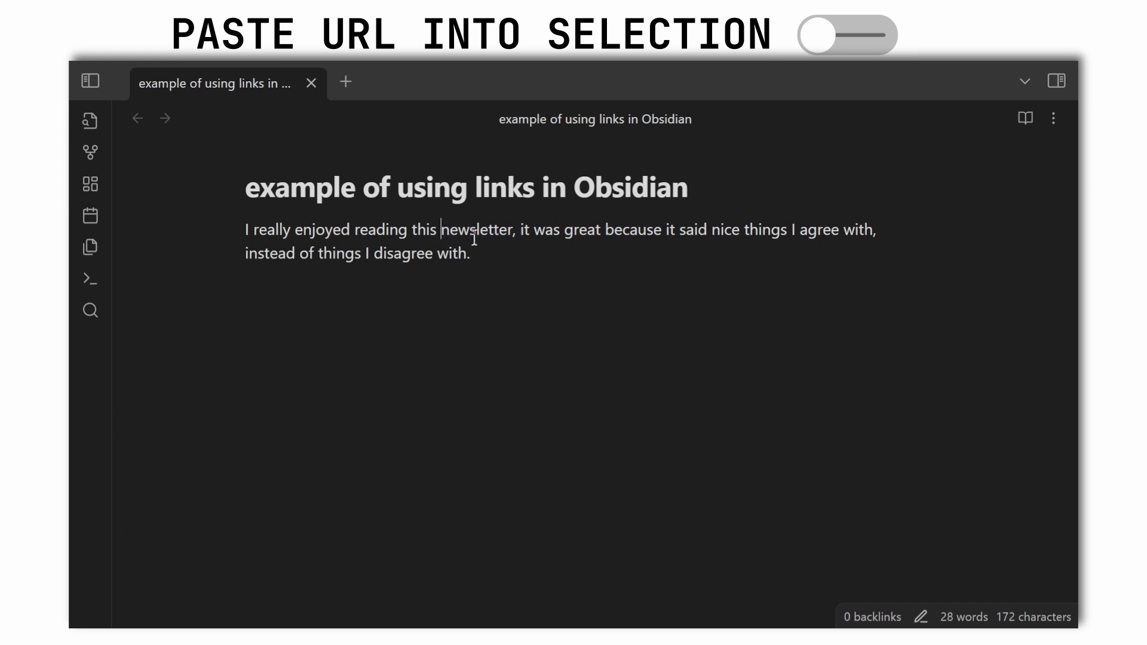
type("[")
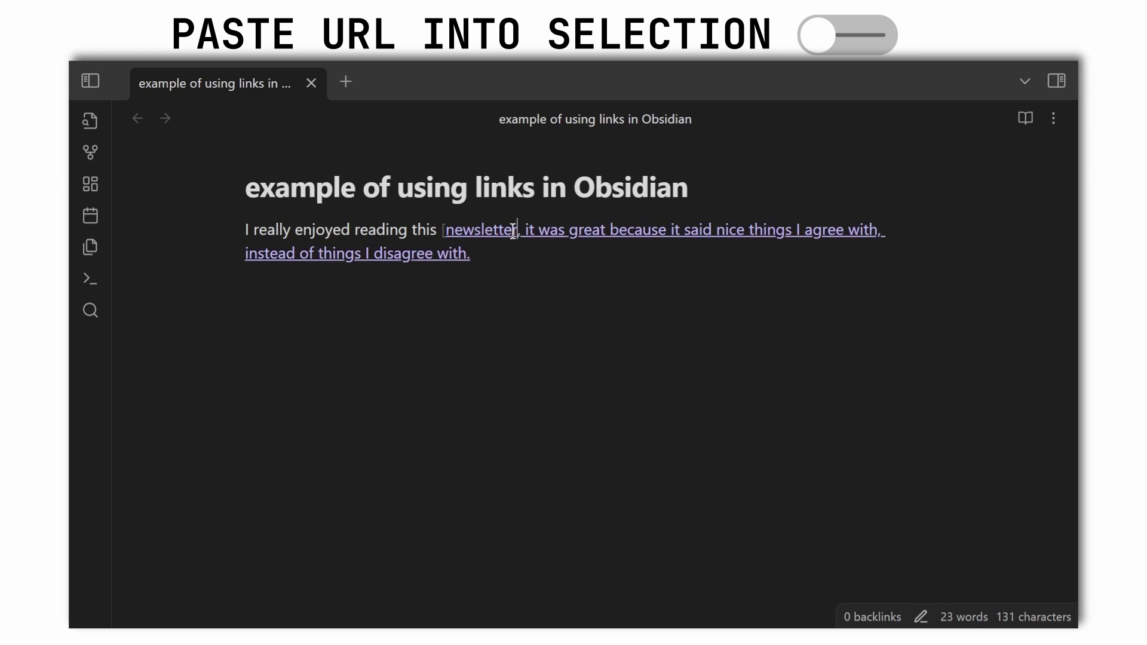
type("]")
type("(")
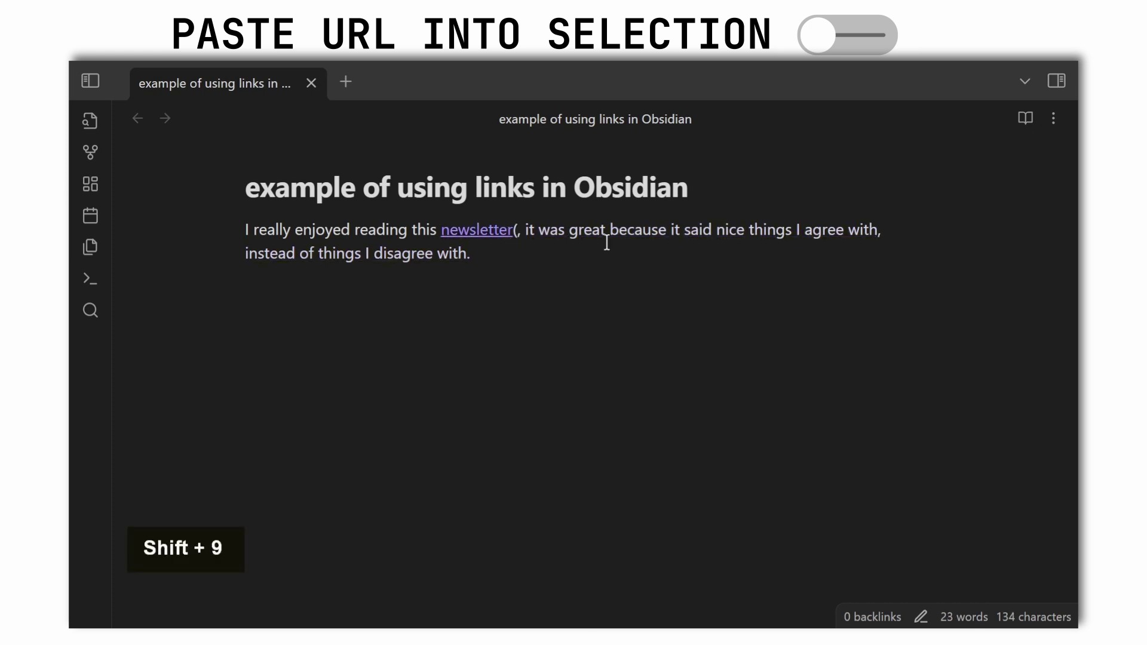
key("ctrl+v")
type(")")
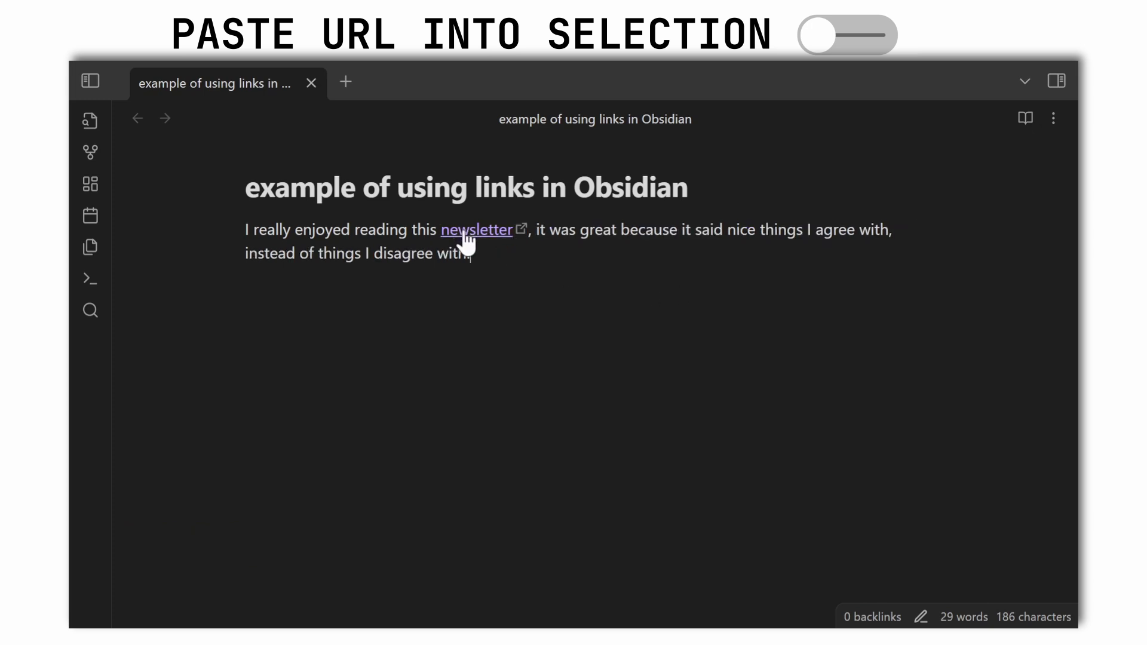
key("super+Right")
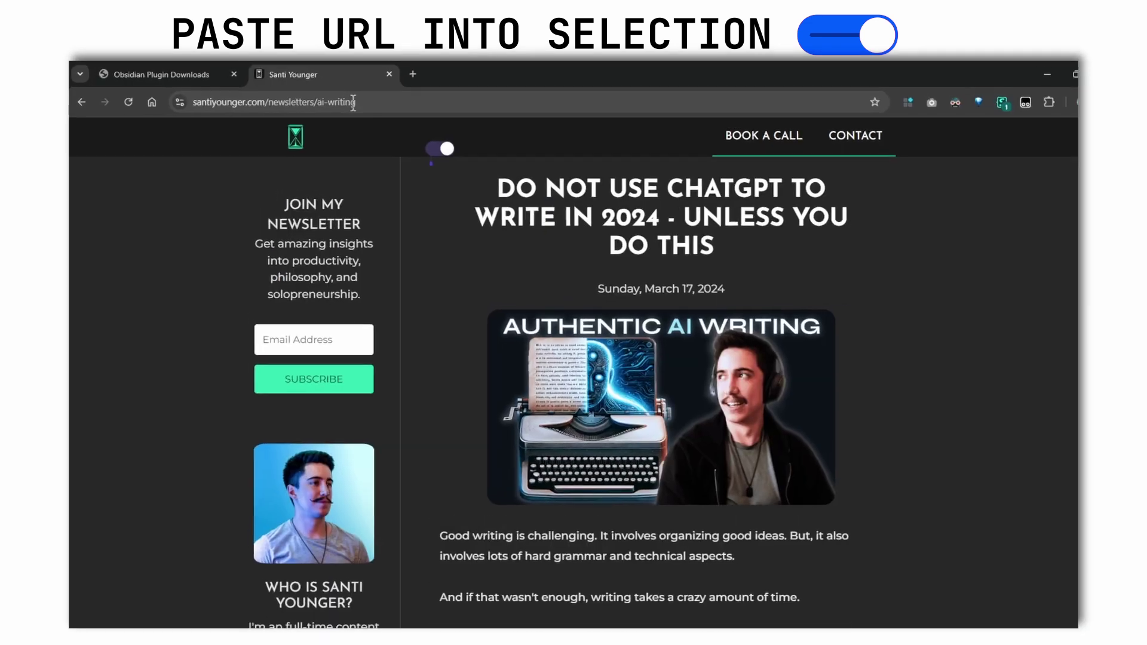
Copy the newsletter article URL from Chrome and paste it over the word 'newsletter' in the note
left_click(340, 105)
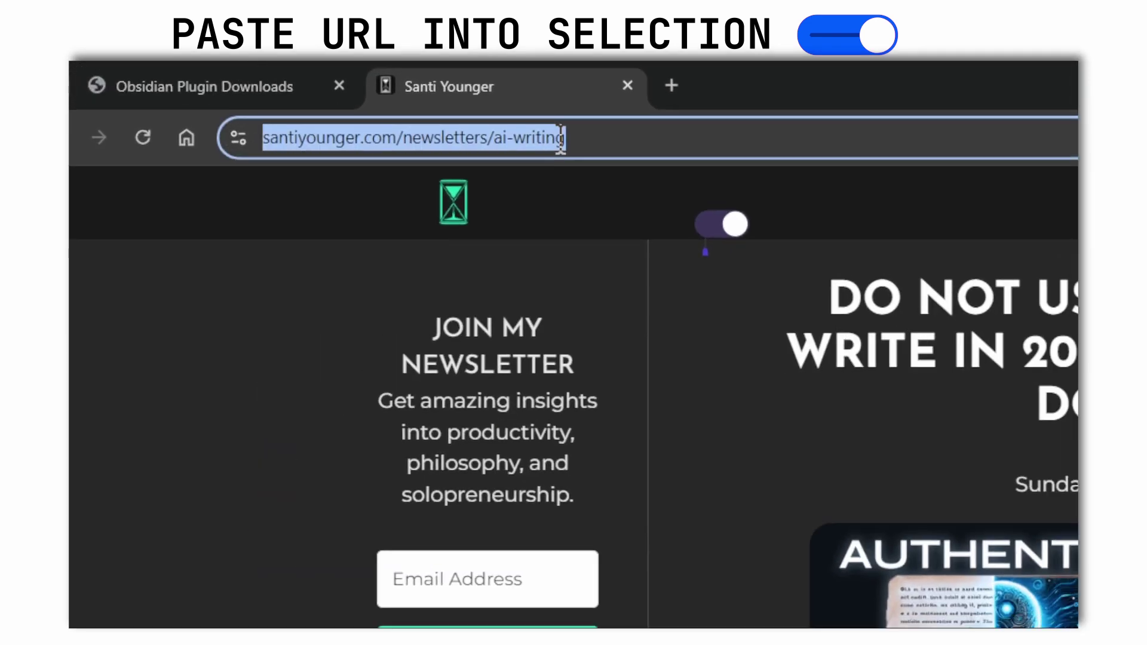
key("ctrl+c")
key("super+Right")
double_click(460, 230)
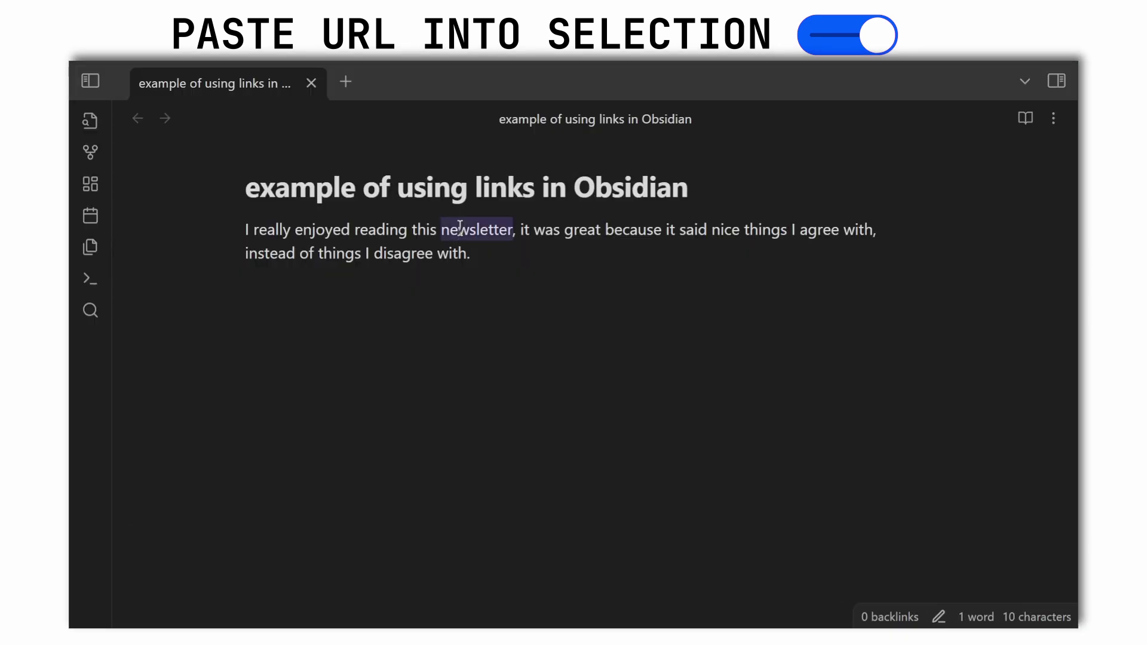
key("ctrl+v")
left_click(525, 290)
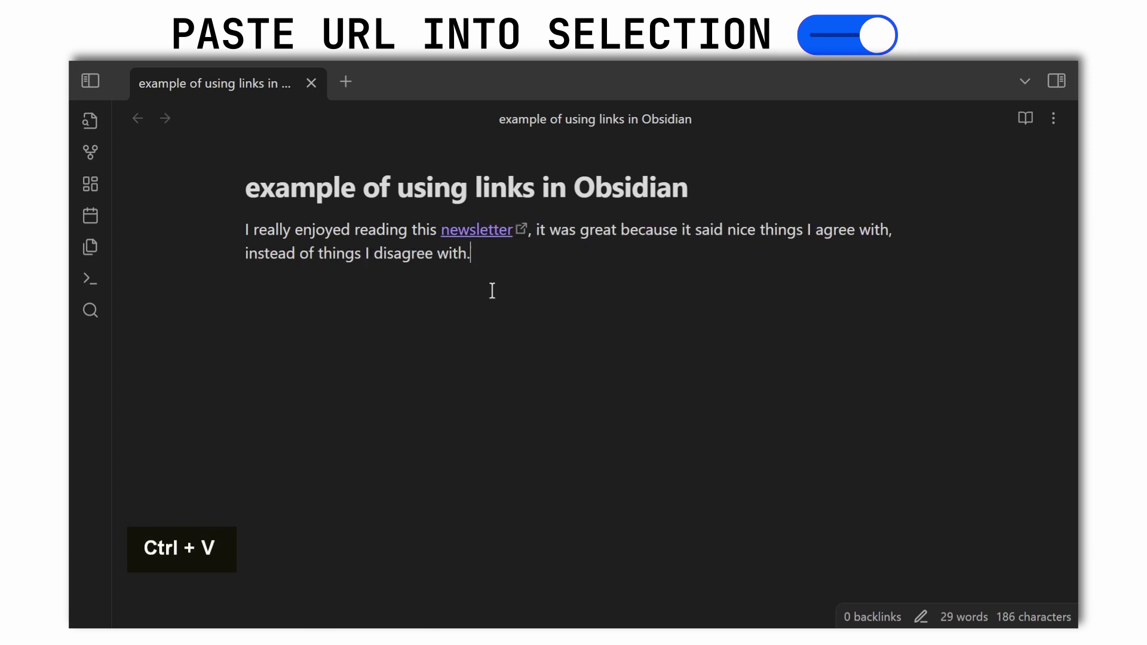
Undo and redo the newsletter link paste, then follow the link to the article
key("ctrl+z")
left_click(507, 267)
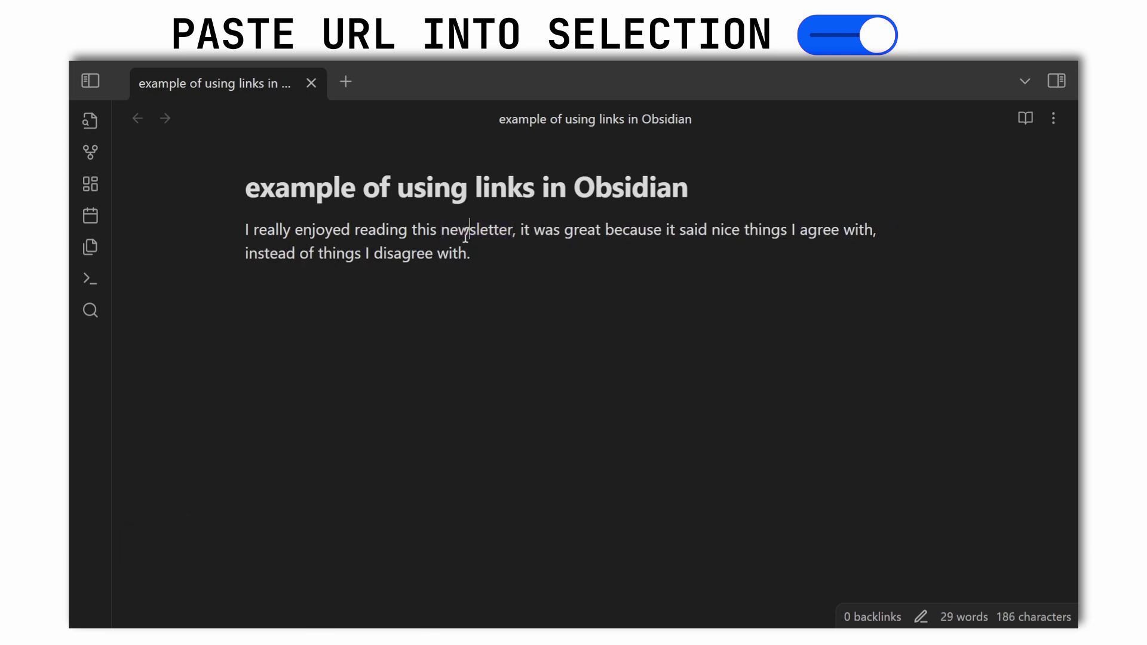
double_click(466, 235)
key("ctrl+v")
left_click(505, 261)
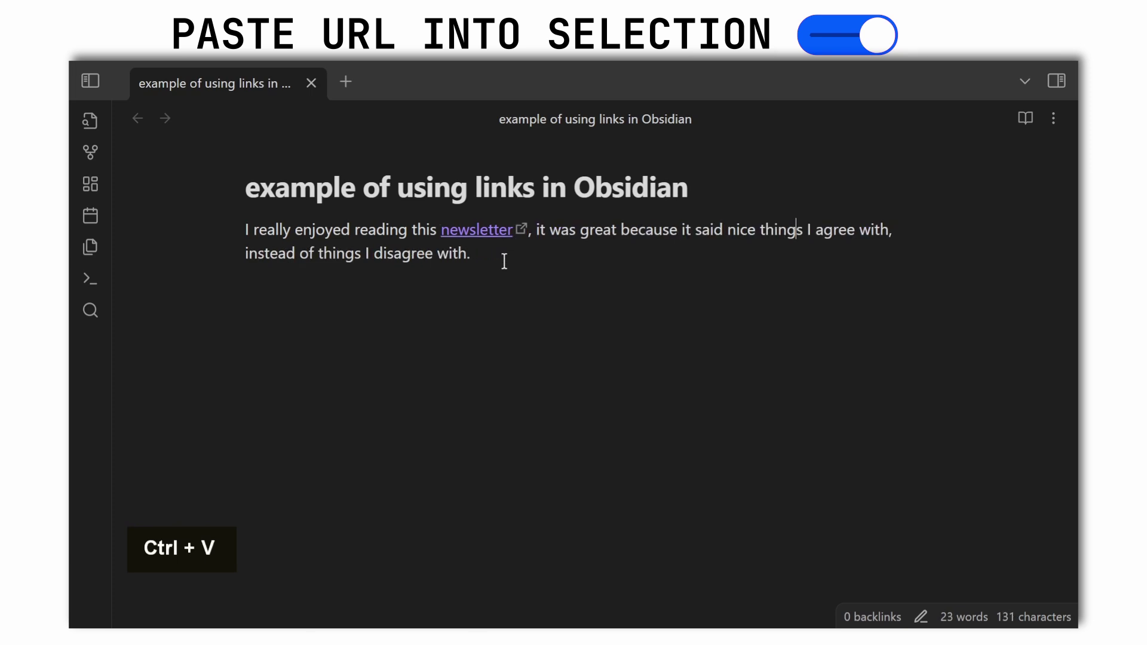
left_click(464, 242)
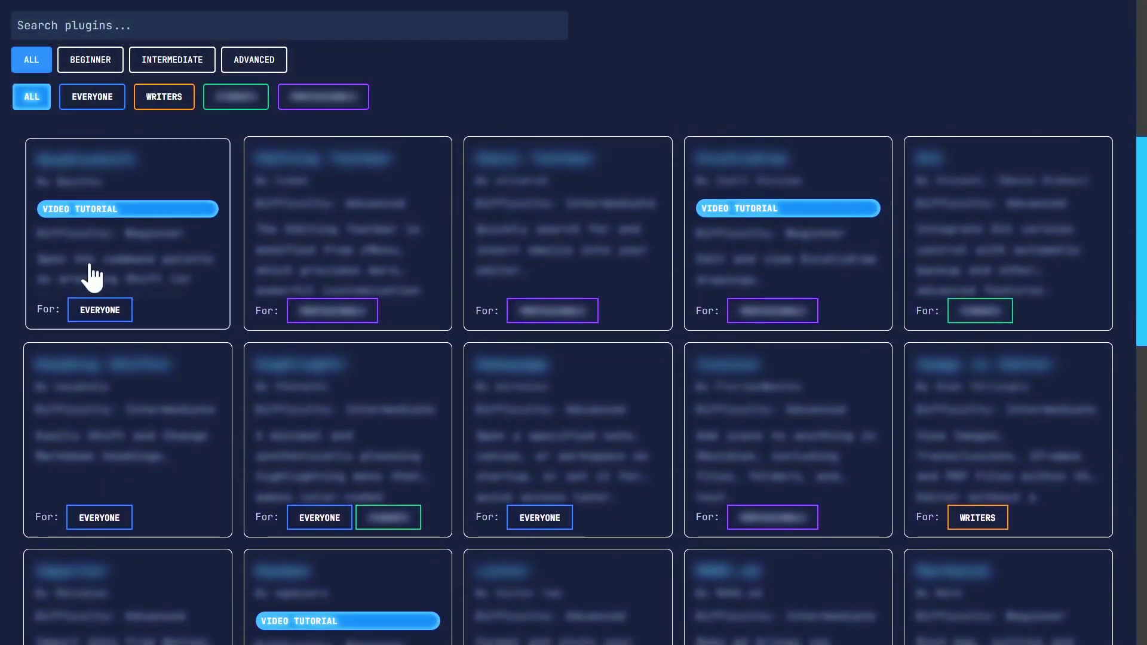
Browse the details of several plugins on the collection website, then close the details panel
left_click(91, 277)
scroll(90, 277, "down", 5)
left_click(366, 431)
left_click(167, 418)
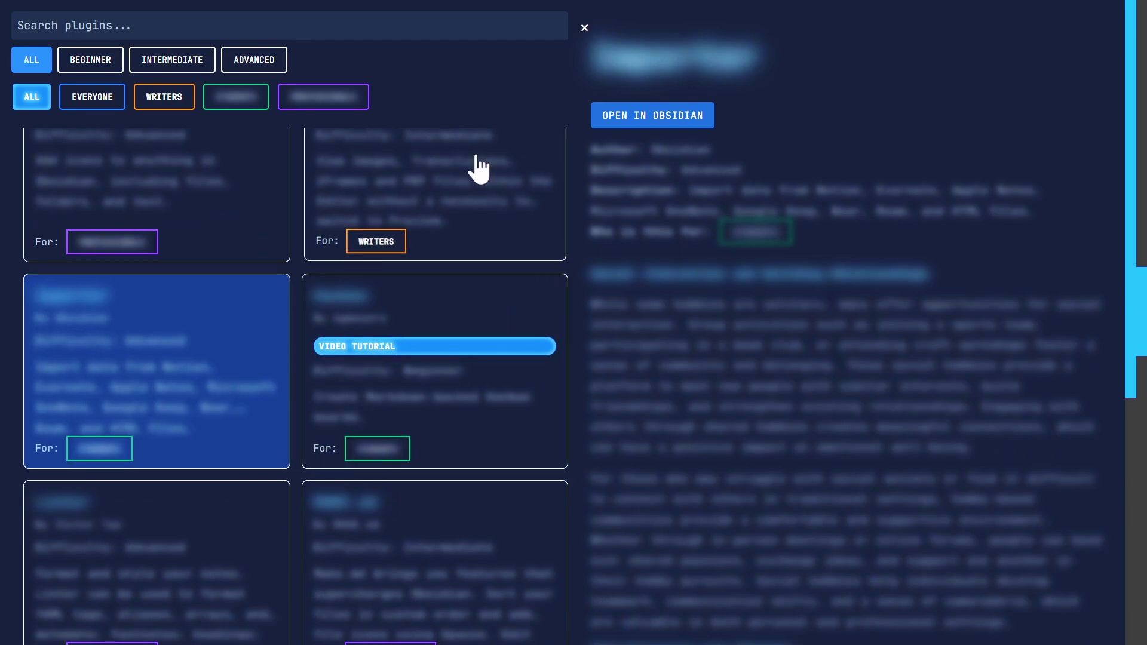
left_click(585, 28)
Filter to Beginner plugins for the purple-tagged audience and open the first plugin's details
left_click(91, 62)
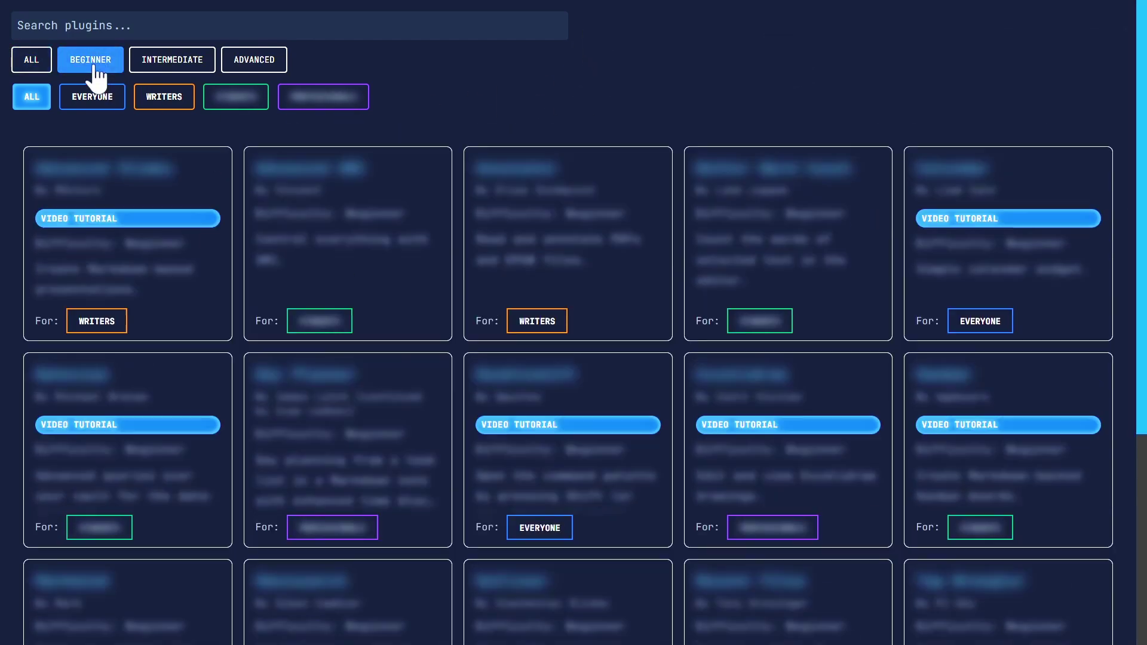
left_click(254, 60)
left_click(164, 97)
left_click(92, 97)
left_click(172, 60)
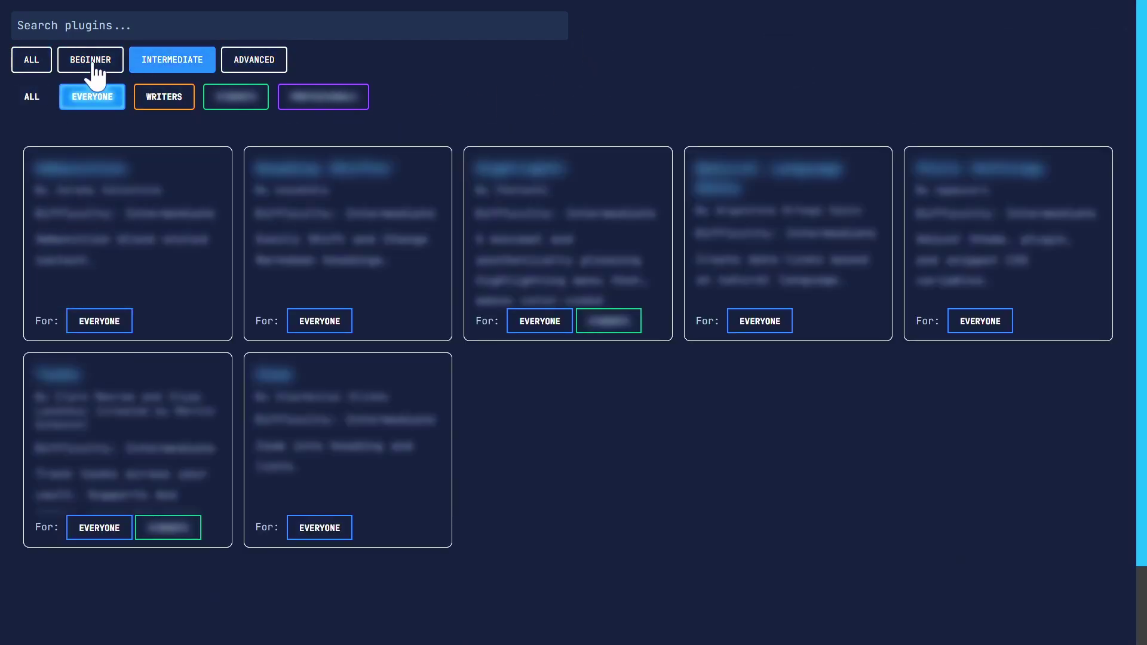
left_click(91, 59)
left_click(324, 97)
left_click(335, 197)
left_click(183, 278)
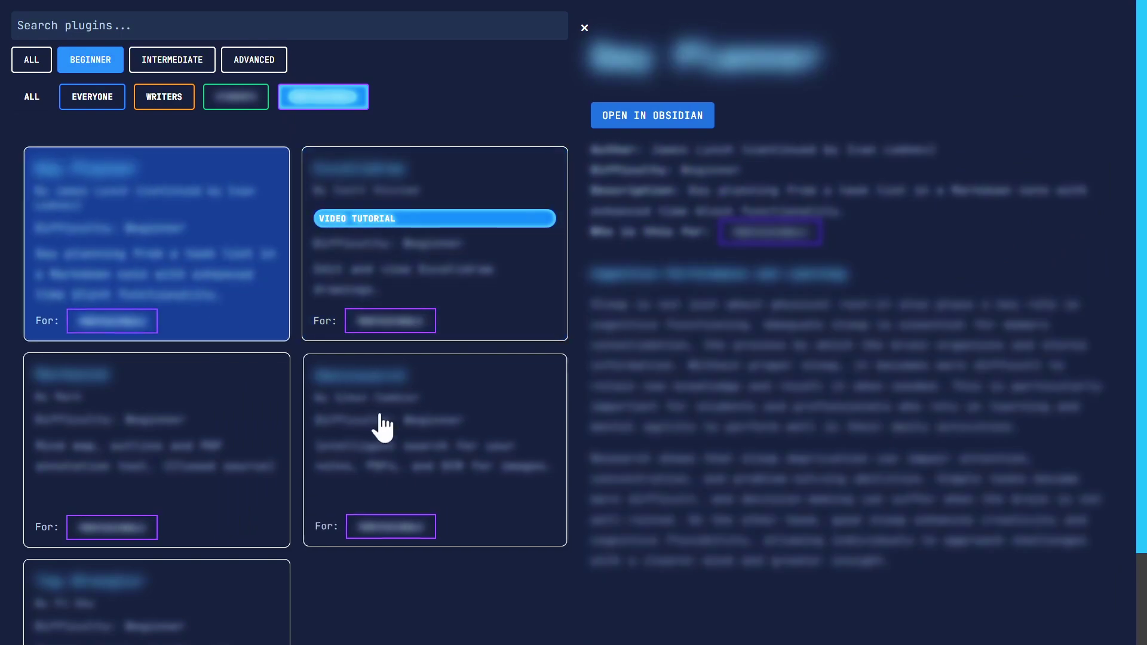